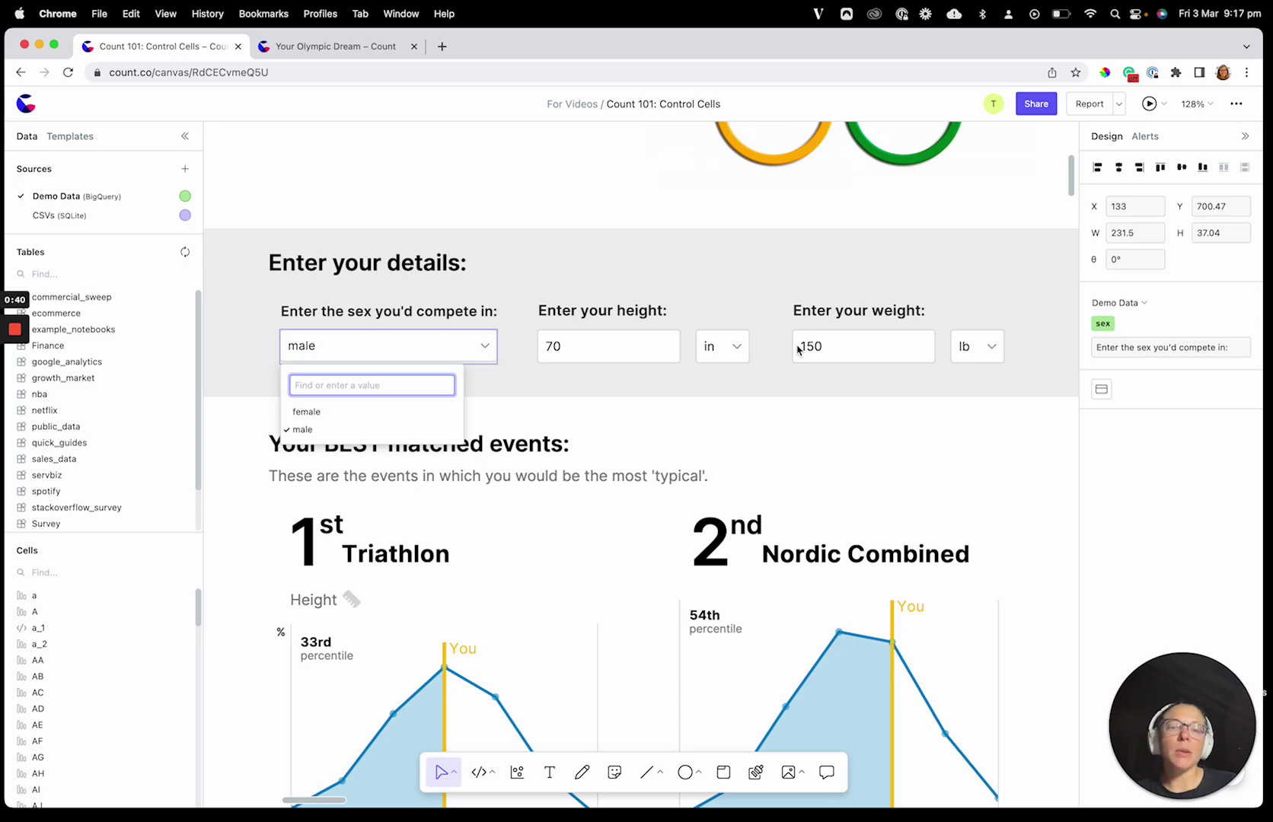
# Examine the Olympic report's details inputs and its charts of the best and worst matched events
pyautogui.scroll(-5, 724, 294)
pyautogui.hscroll(5, 724, 294)
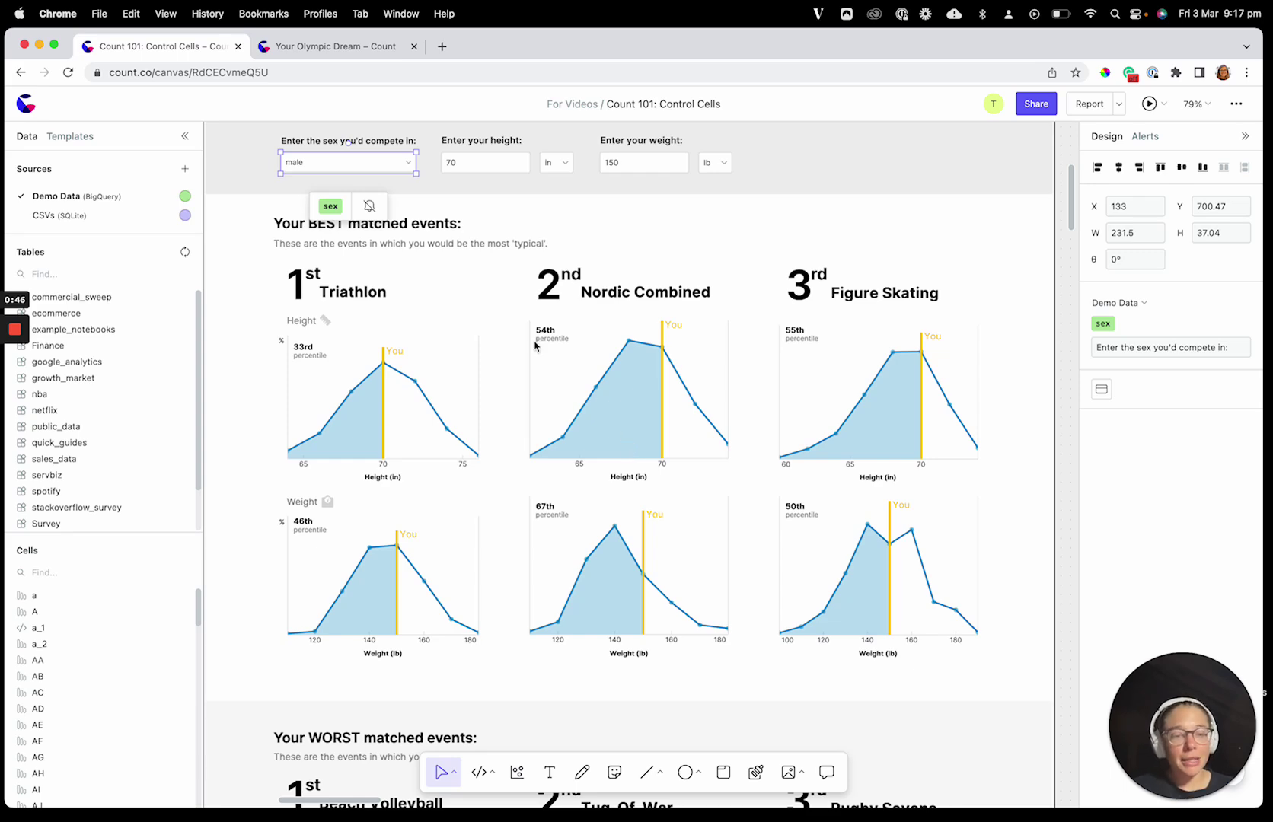
pyautogui.scroll(-10, 541, 492)
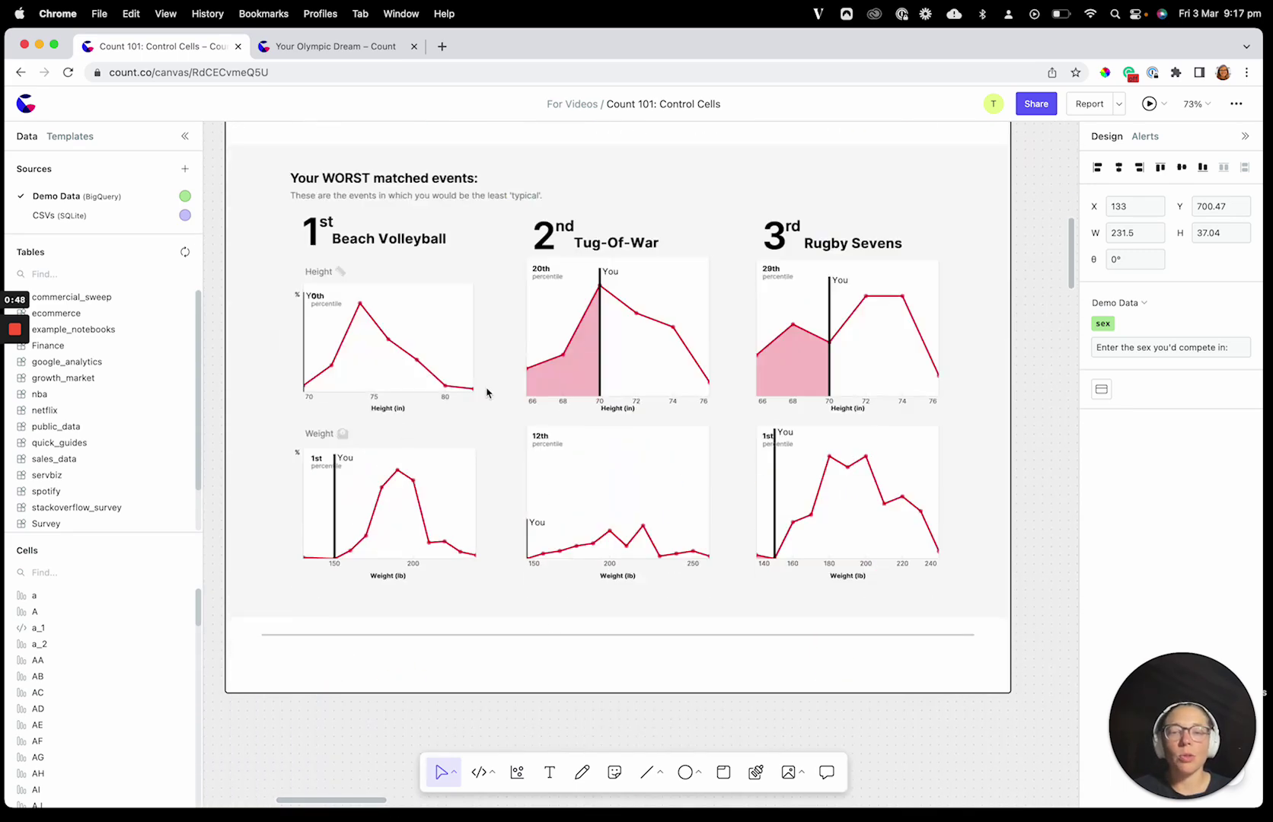
pyautogui.scroll(10, 537, 487)
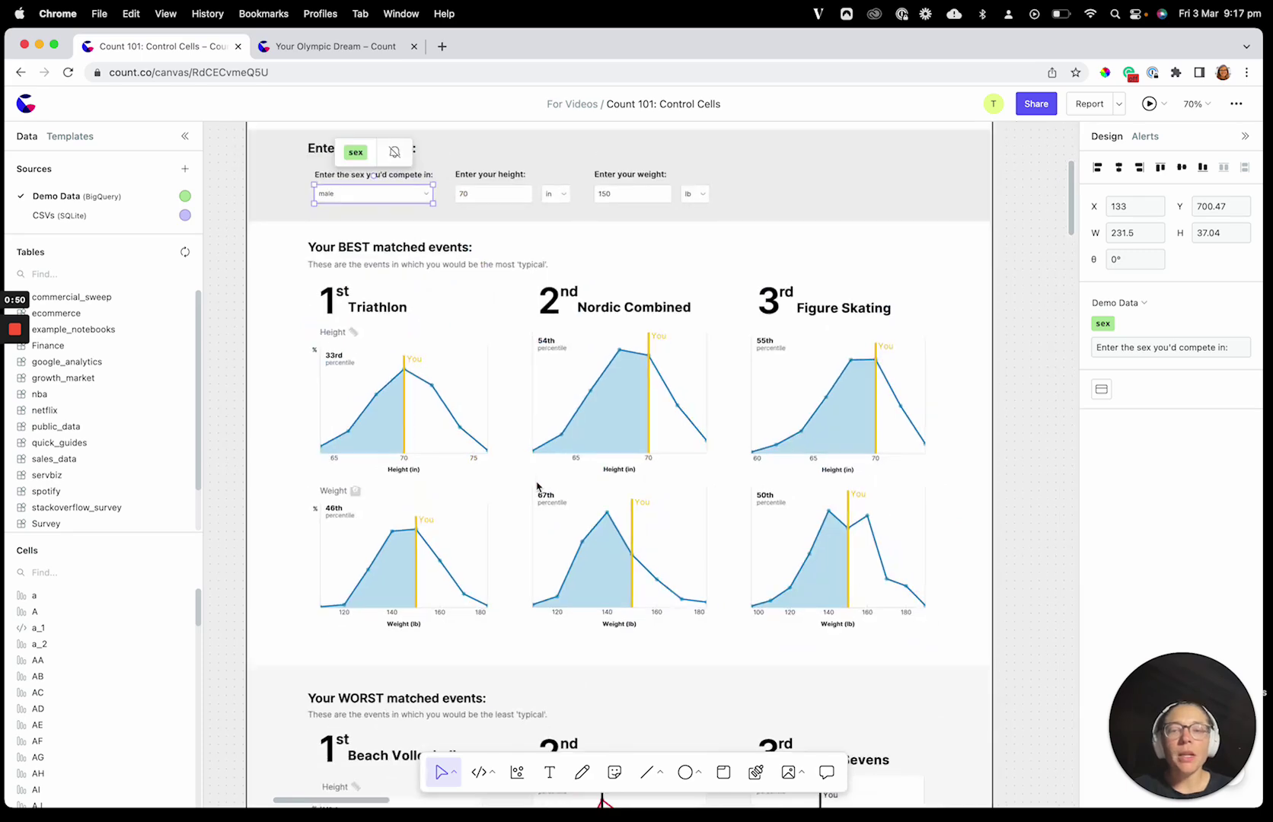
pyautogui.scroll(5, 537, 488)
pyautogui.click(245, 429)
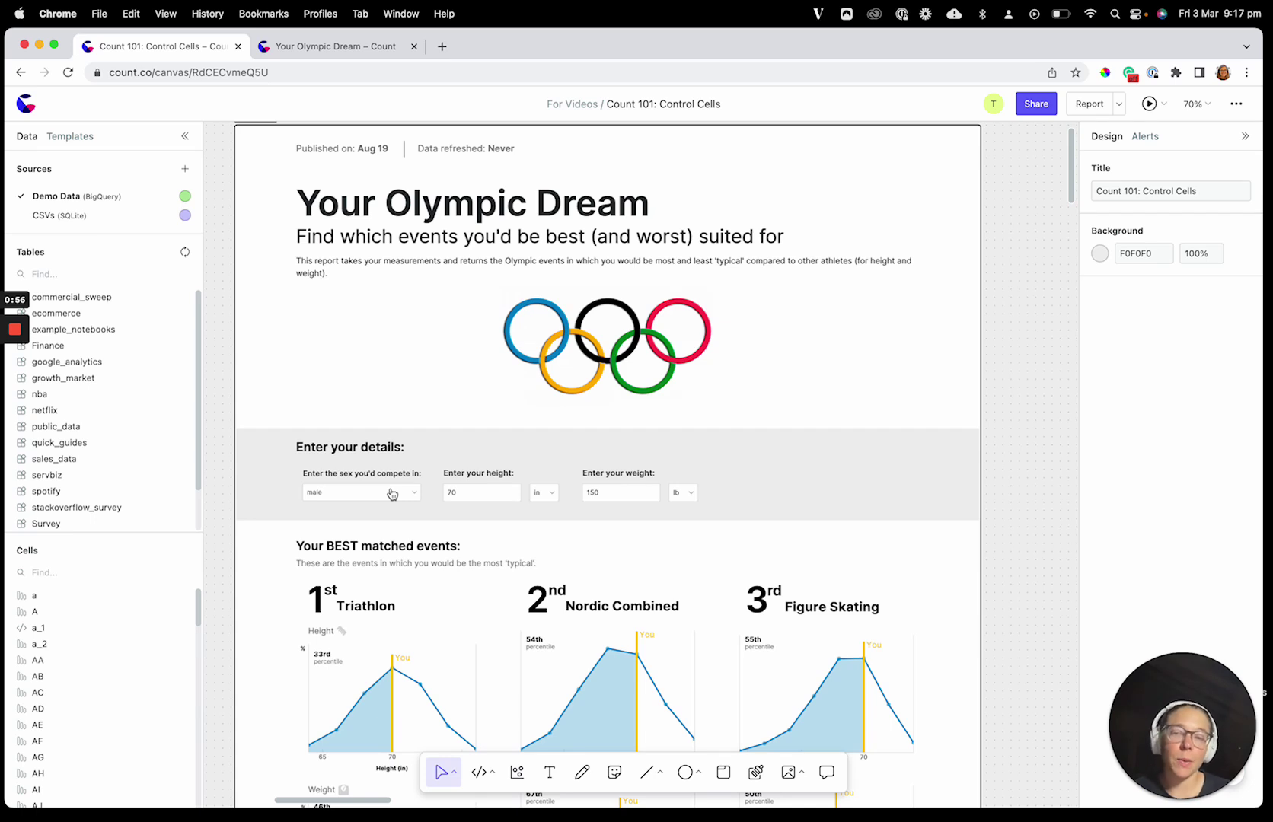
pyautogui.scroll(-1, 391, 495)
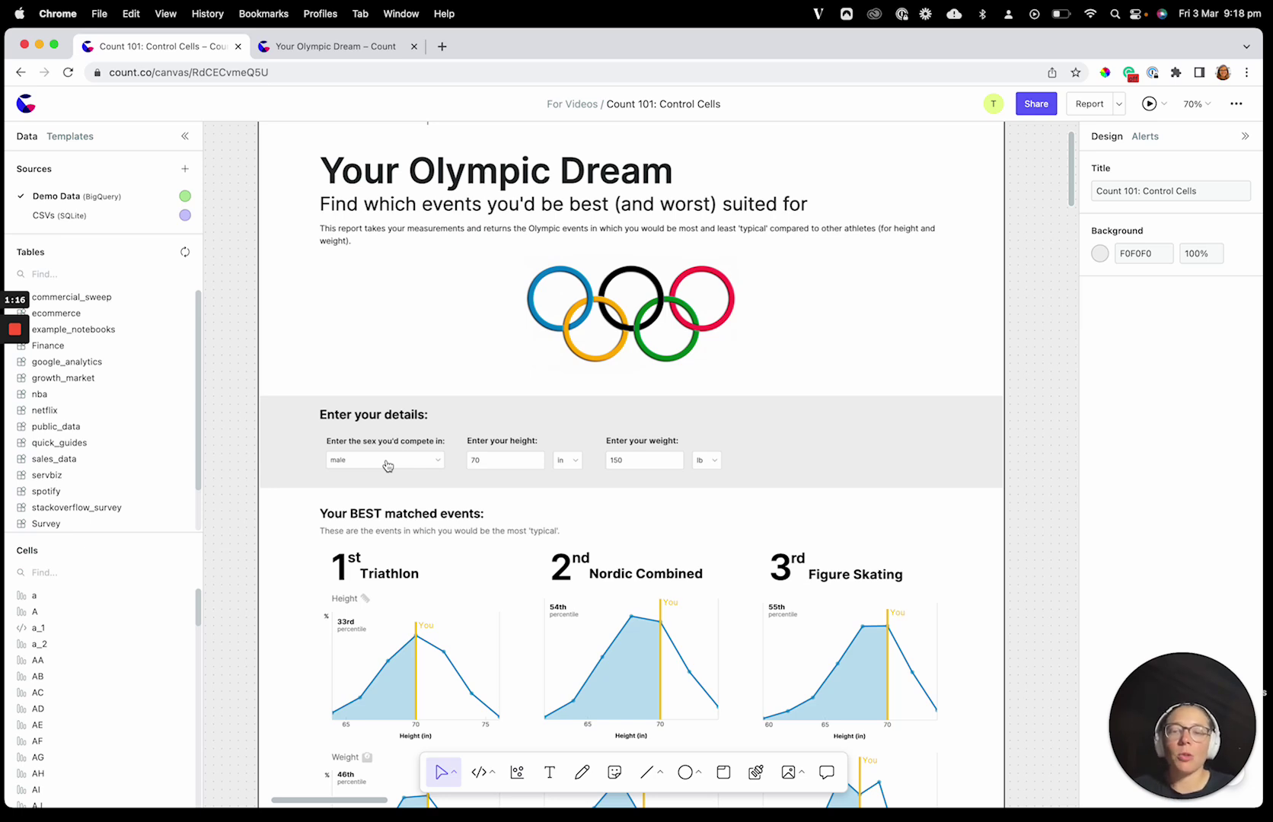
pyautogui.scroll(-2, 411, 514)
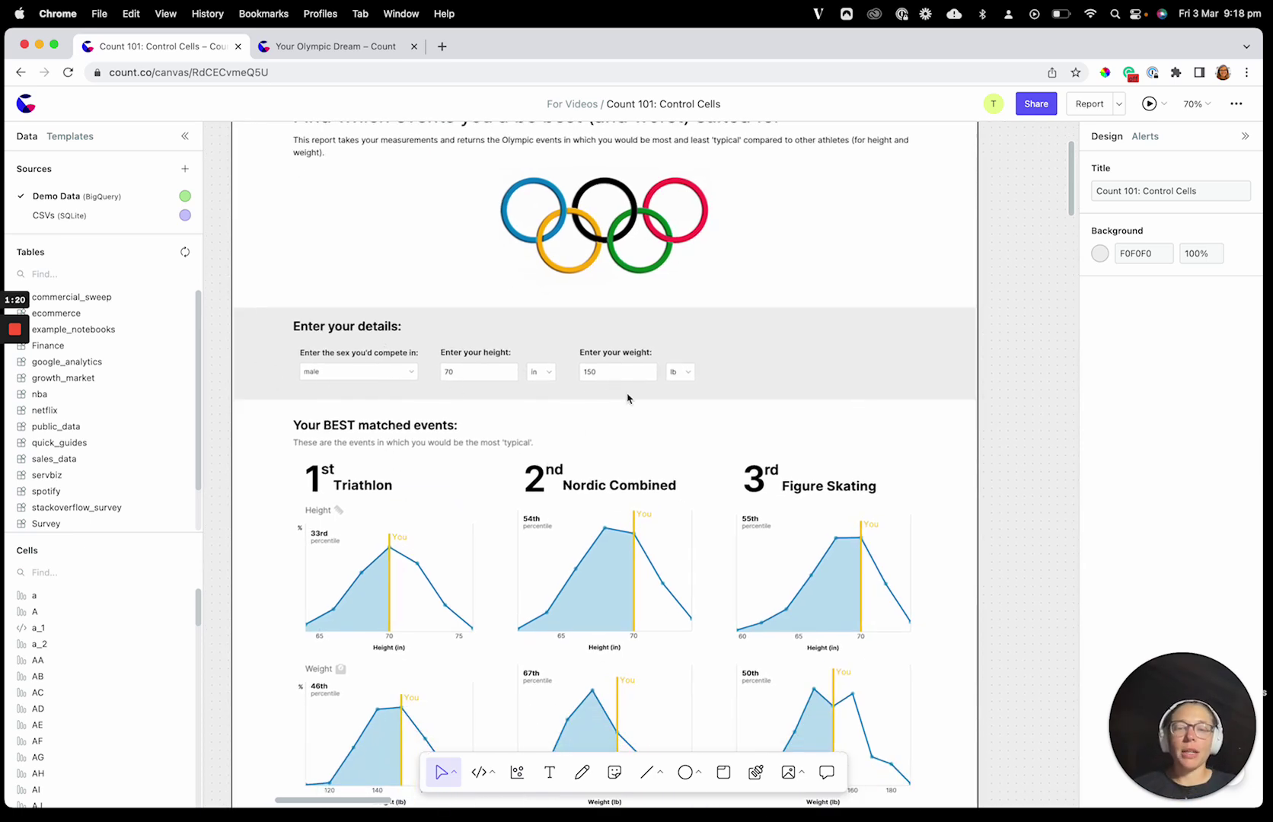
pyautogui.scroll(-1, 629, 397)
# Go to the "Types of control cells" section and inspect the number_input cell's value field
pyautogui.hscroll(10, 660, 389)
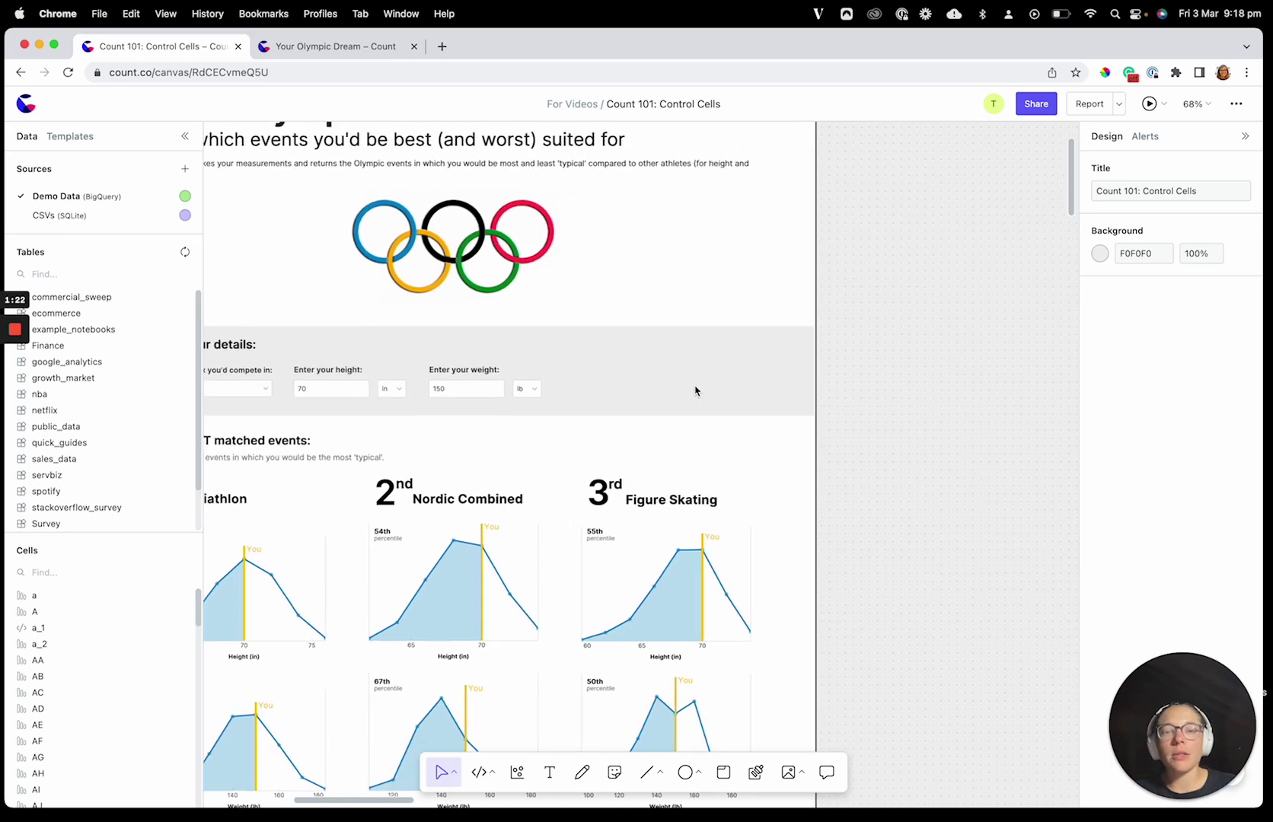
pyautogui.hscroll(5, 694, 390)
pyautogui.scroll(3, 694, 391)
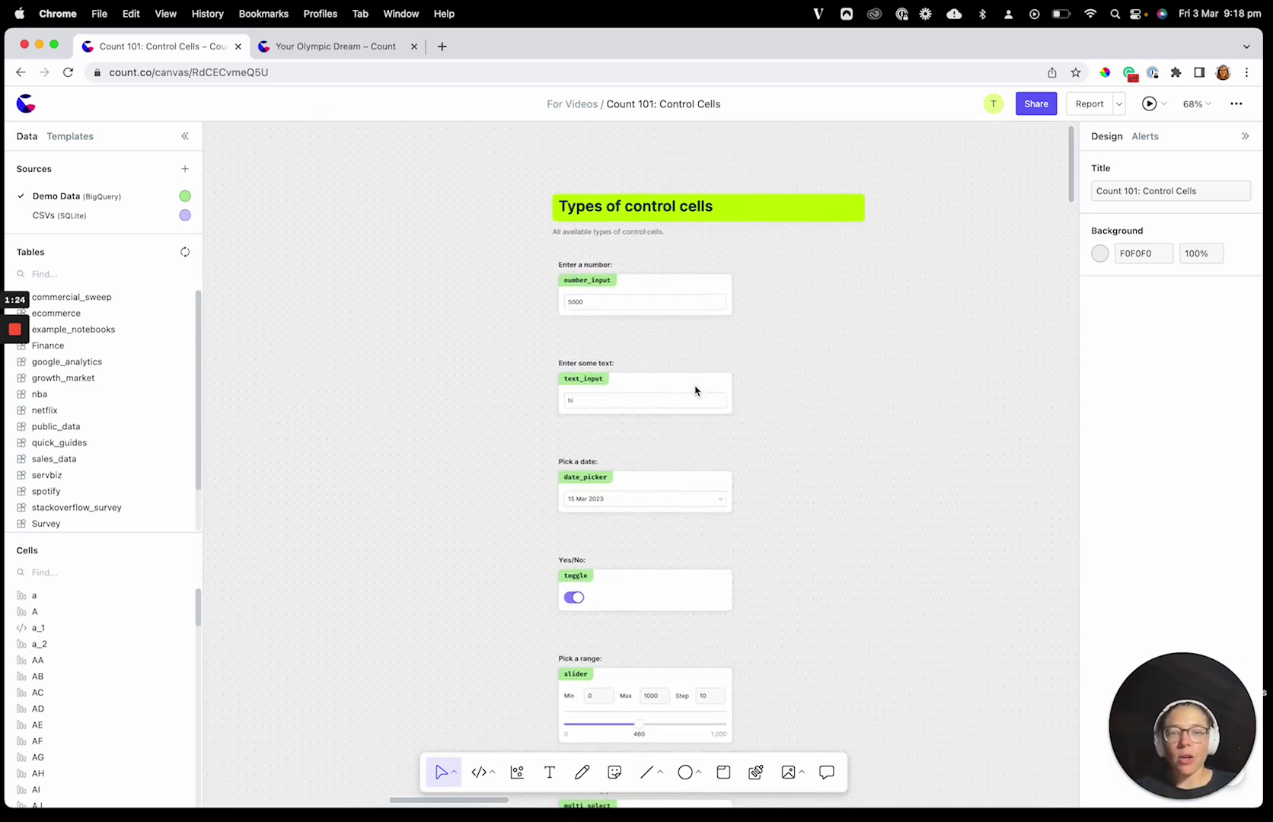
pyautogui.scroll(-2, 512, 341)
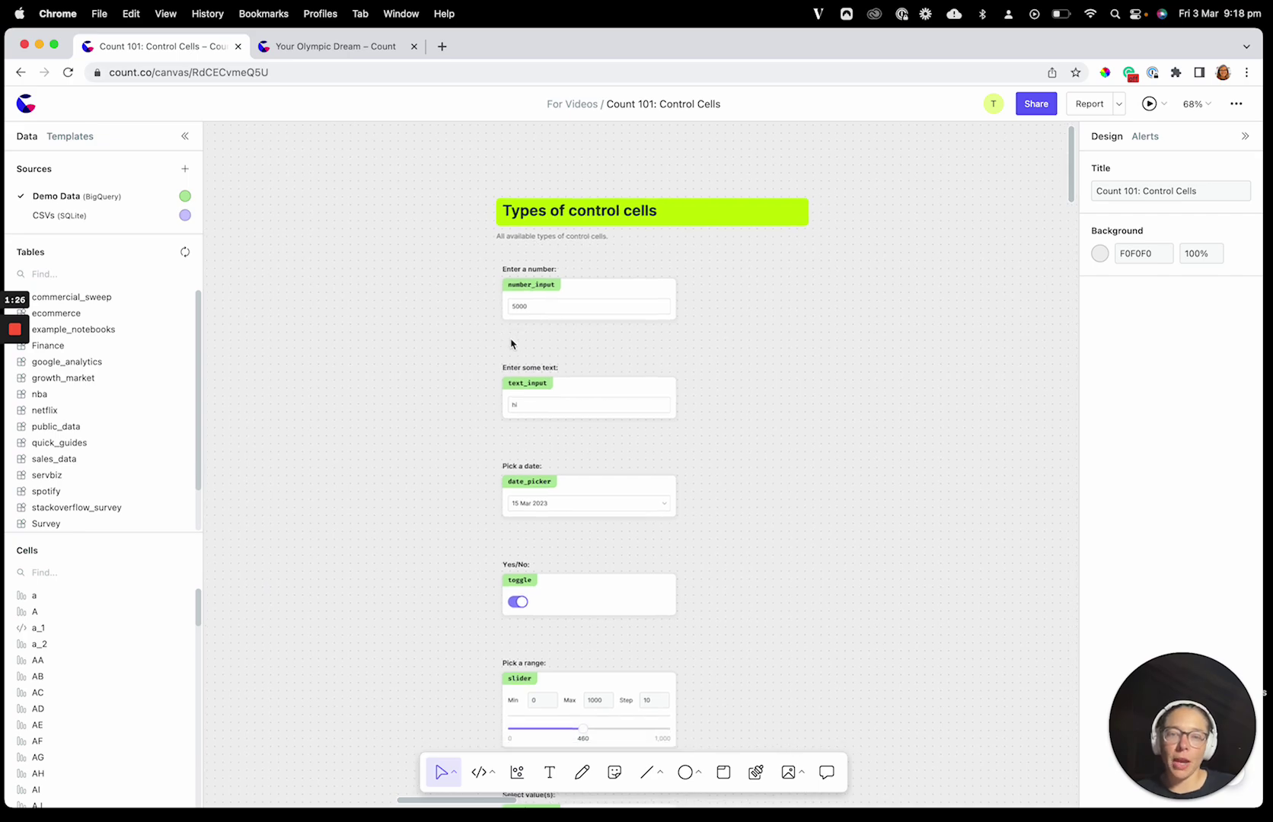
pyautogui.scroll(5, 512, 342)
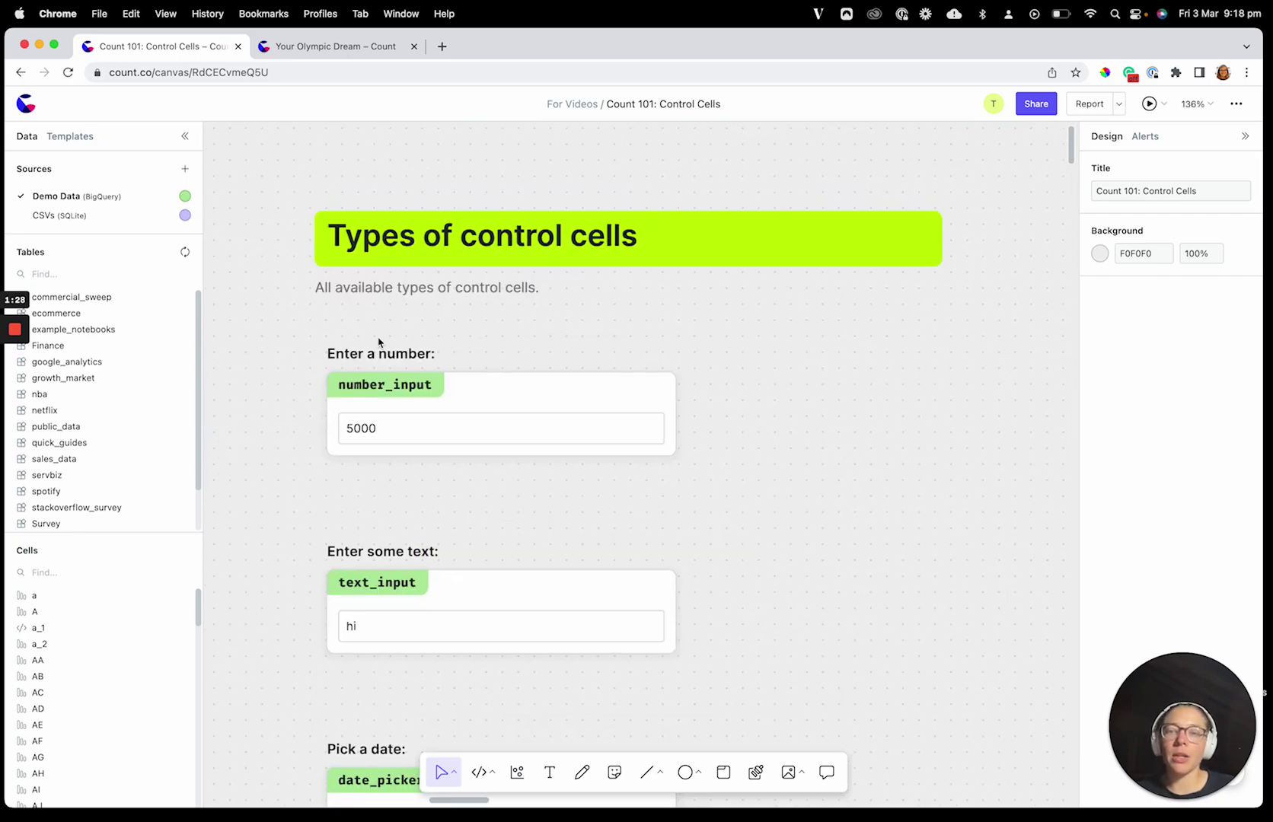
pyautogui.doubleClick(362, 427)
pyautogui.press('Escape')
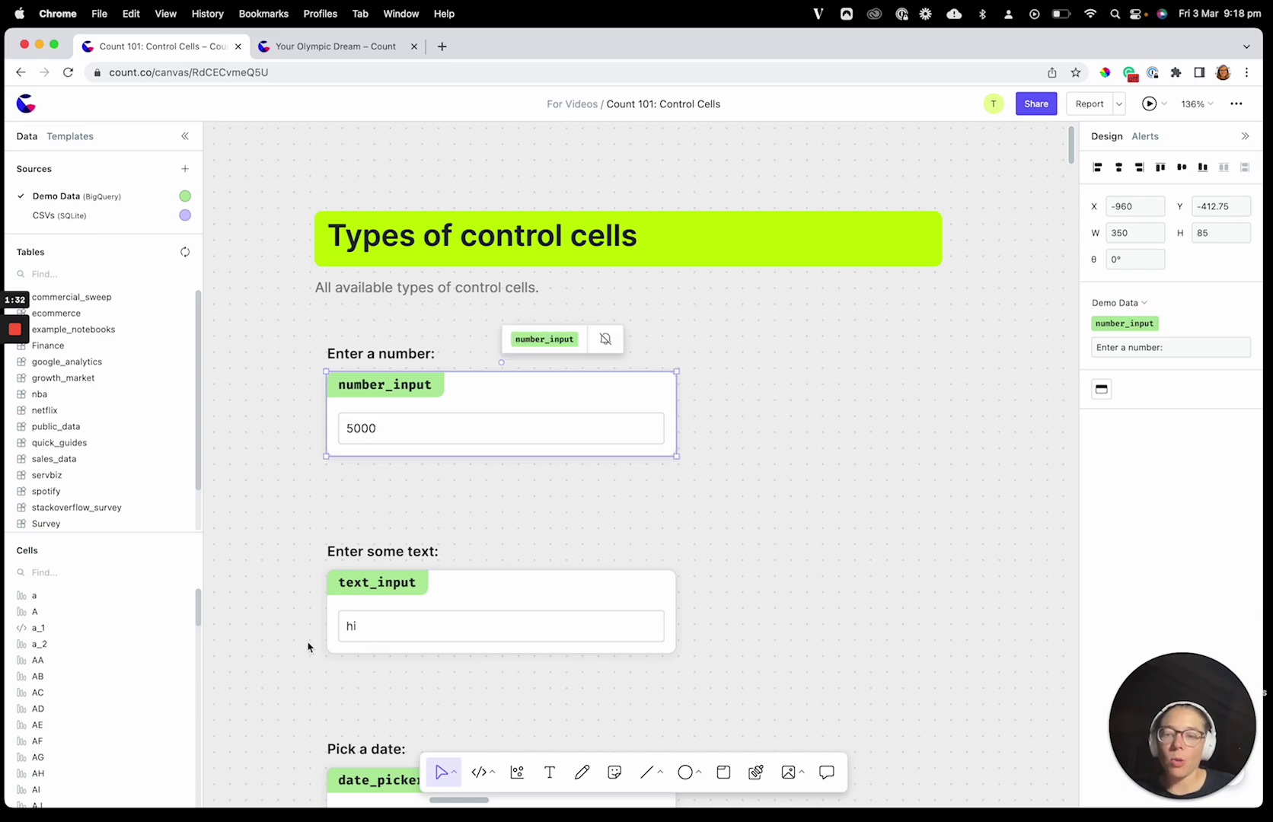
# Inspect the calendar options of the date_picker cell without changing its date
pyautogui.scroll(-5, 307, 645)
pyautogui.click(415, 436)
pyautogui.click(414, 435)
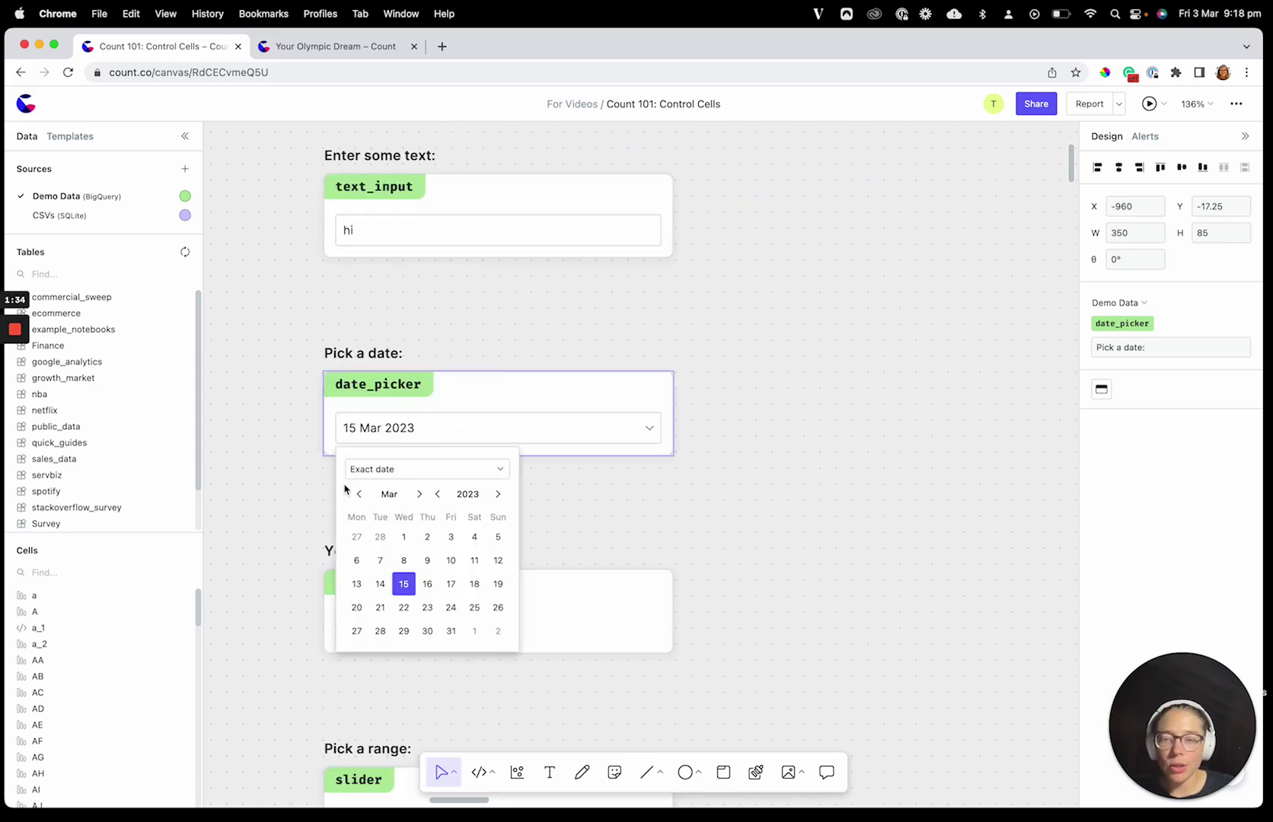
pyautogui.click(274, 496)
# Set the slider control cell to 680
pyautogui.scroll(-3, 312, 567)
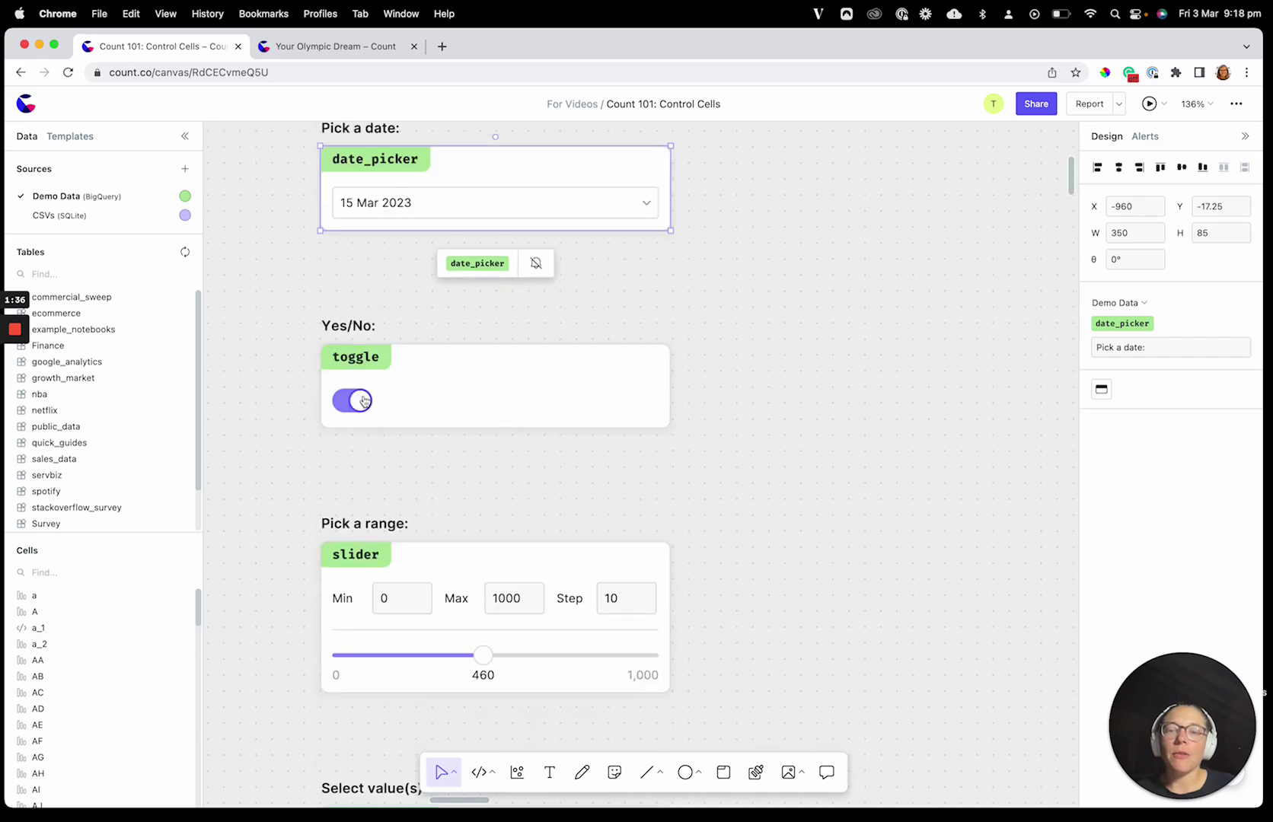
pyautogui.scroll(-3, 374, 420)
pyautogui.moveTo(515, 442); pyautogui.dragTo(572, 444)
# Examine the settings of the multi_select and single_select cells and return to the start of the section
pyautogui.scroll(-3, 367, 495)
pyautogui.scroll(-3, 366, 495)
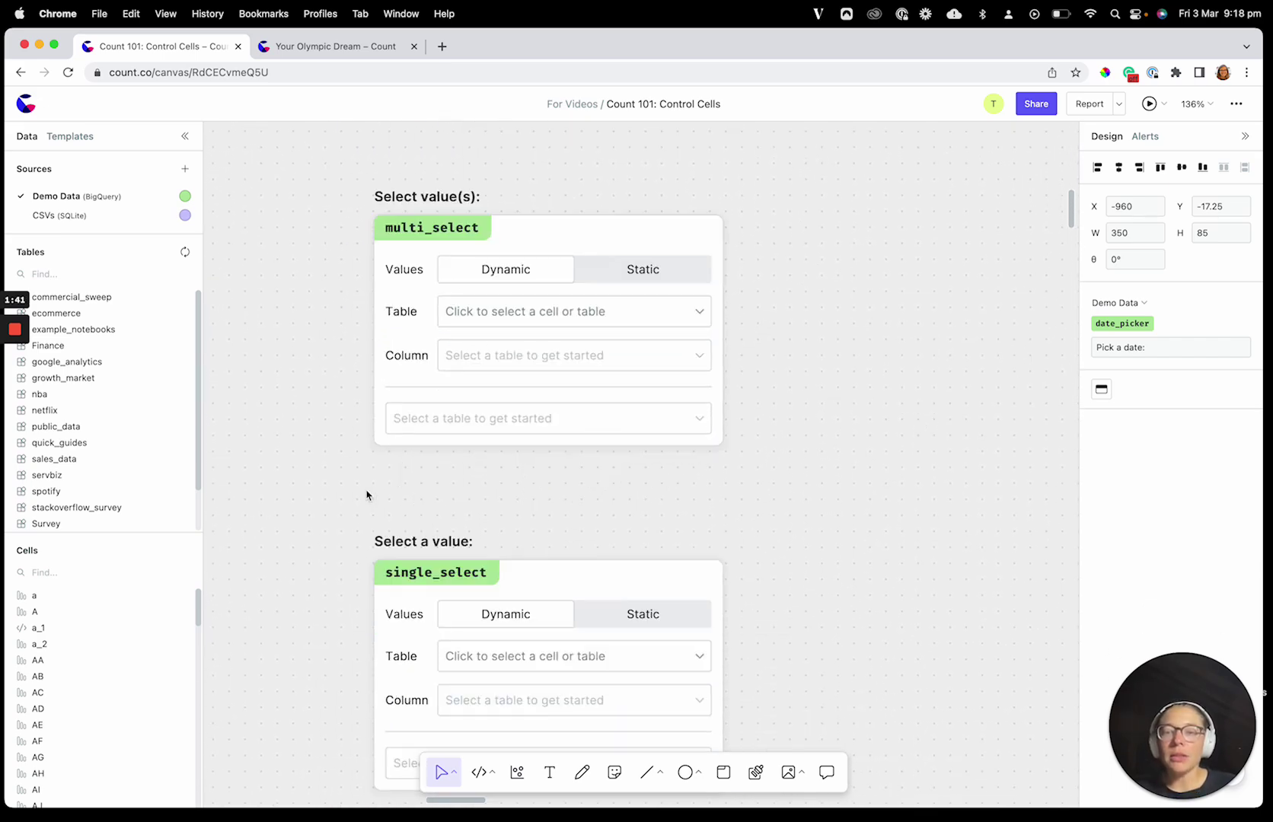
pyautogui.scroll(-3, 311, 523)
pyautogui.click(426, 578)
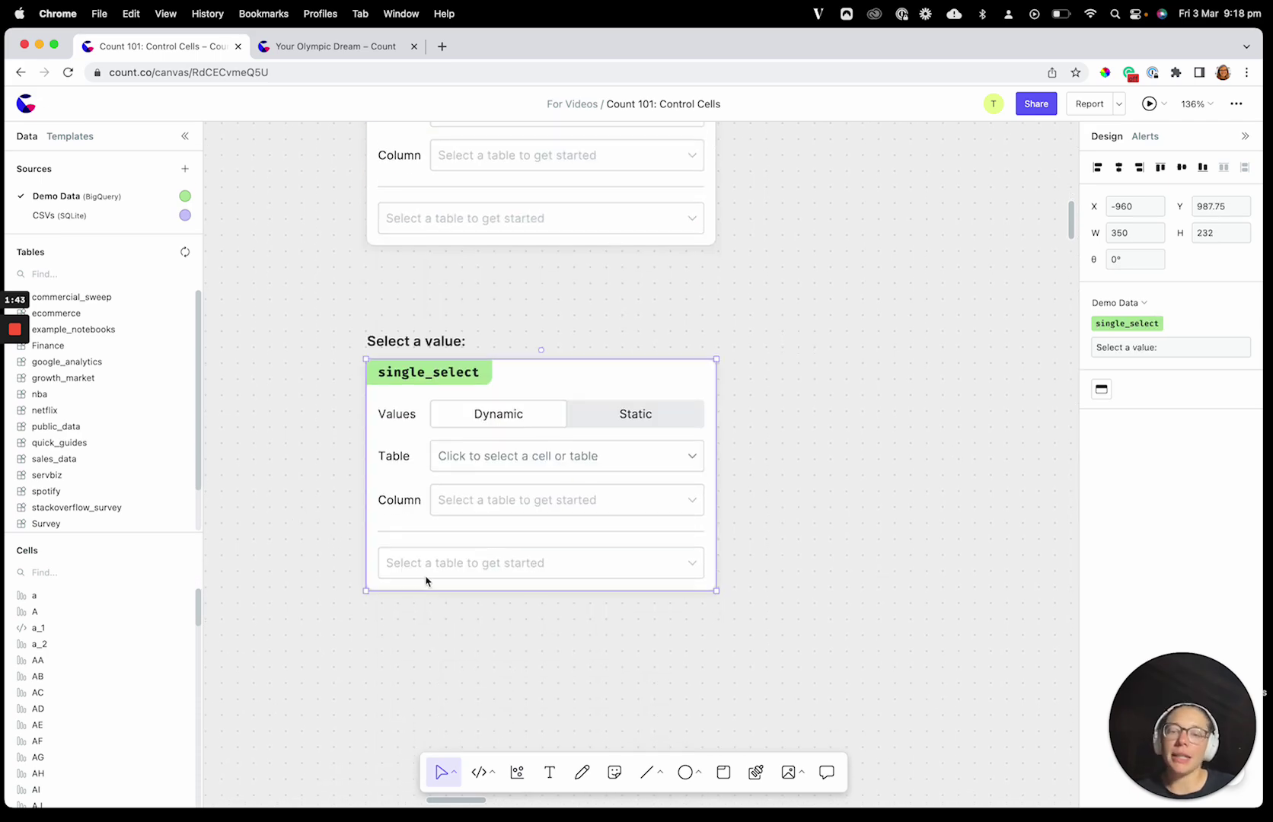
pyautogui.scroll(-5, 241, 503)
pyautogui.scroll(10, 241, 493)
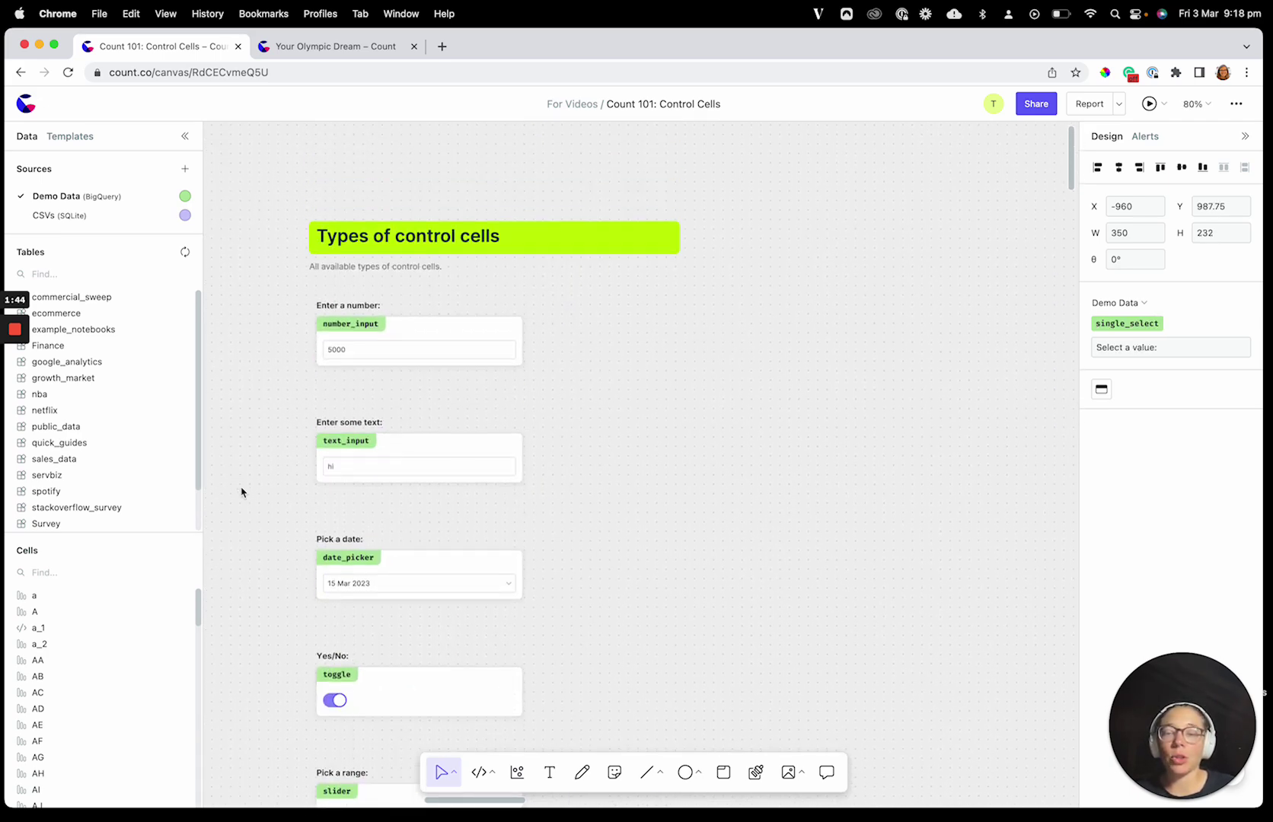
pyautogui.scroll(2, 242, 493)
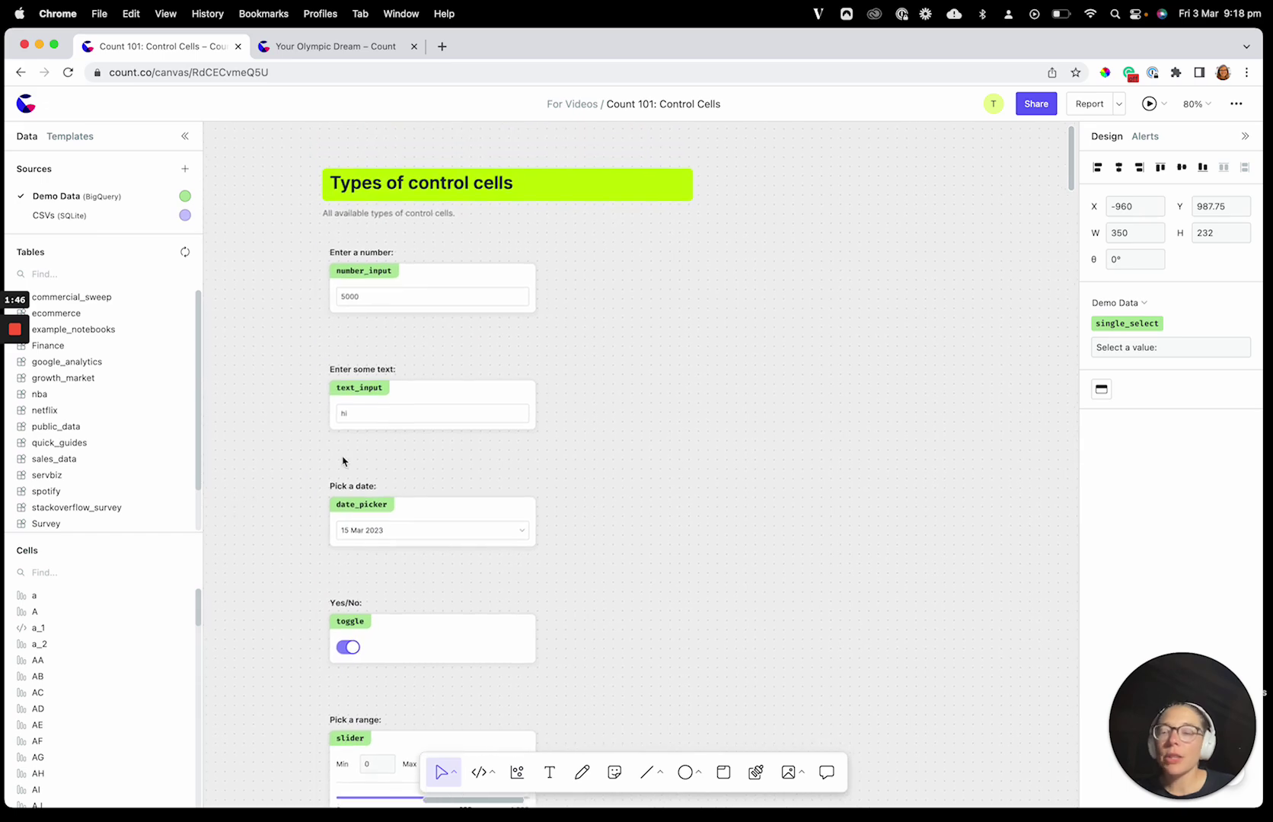
# Hide the number_input cell's input frame so only the control remains, and restore it
pyautogui.click(427, 285)
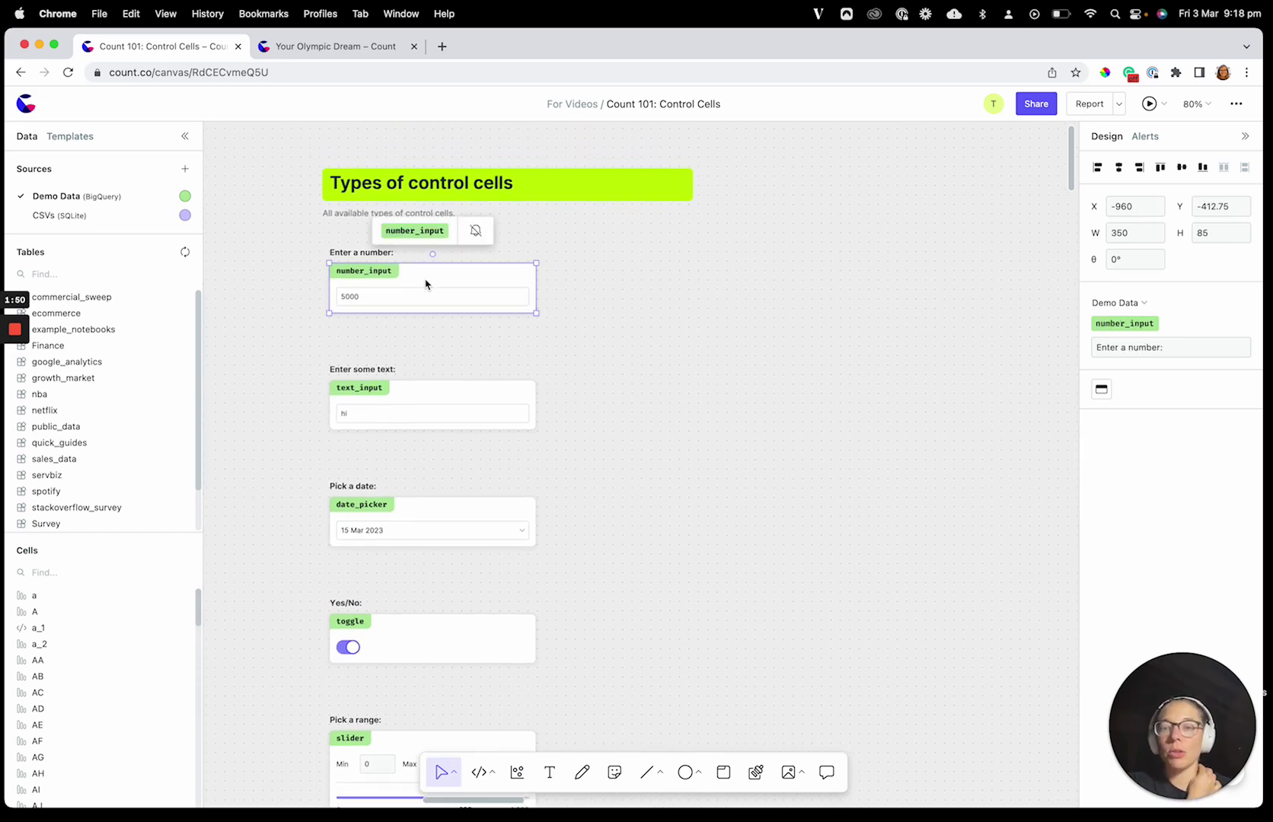
pyautogui.scroll(10, 379, 265)
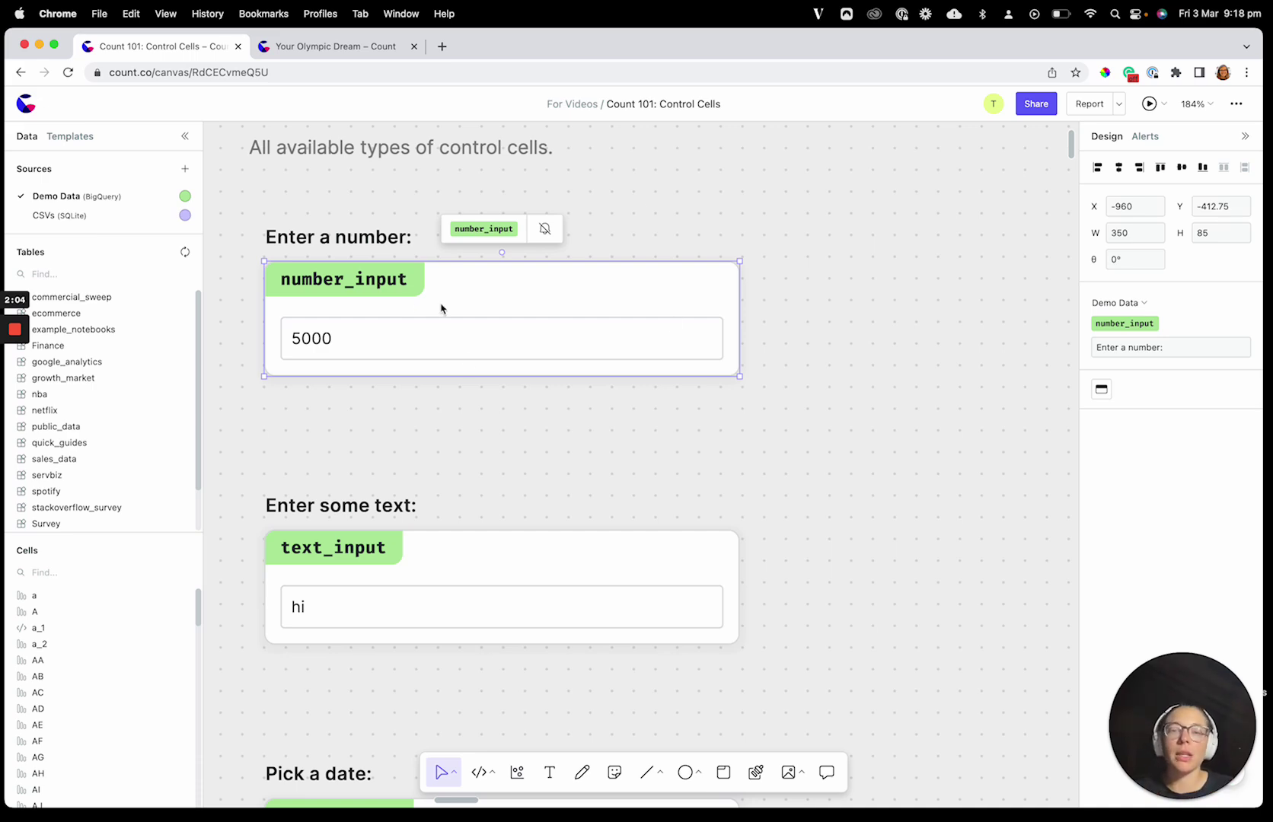
pyautogui.scroll(-10, 767, 422)
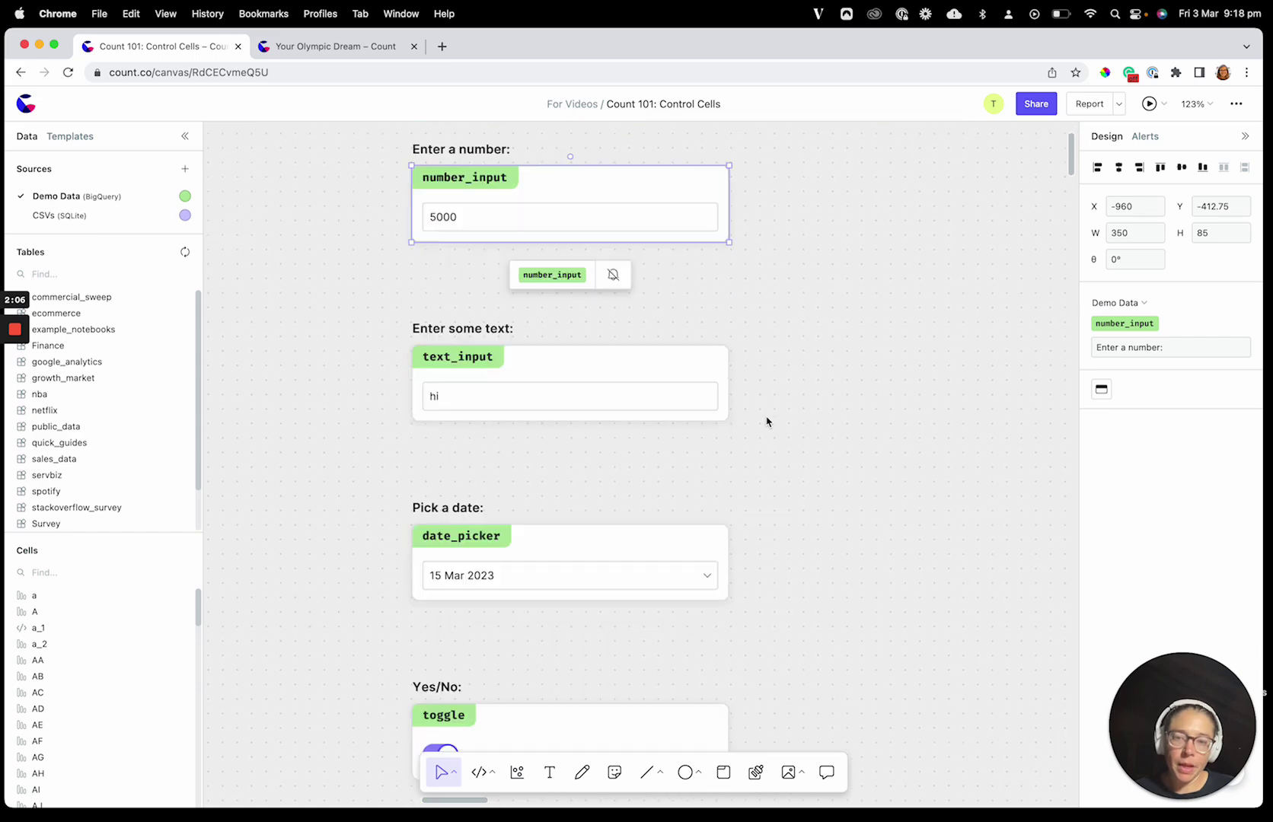
pyautogui.scroll(6, 764, 421)
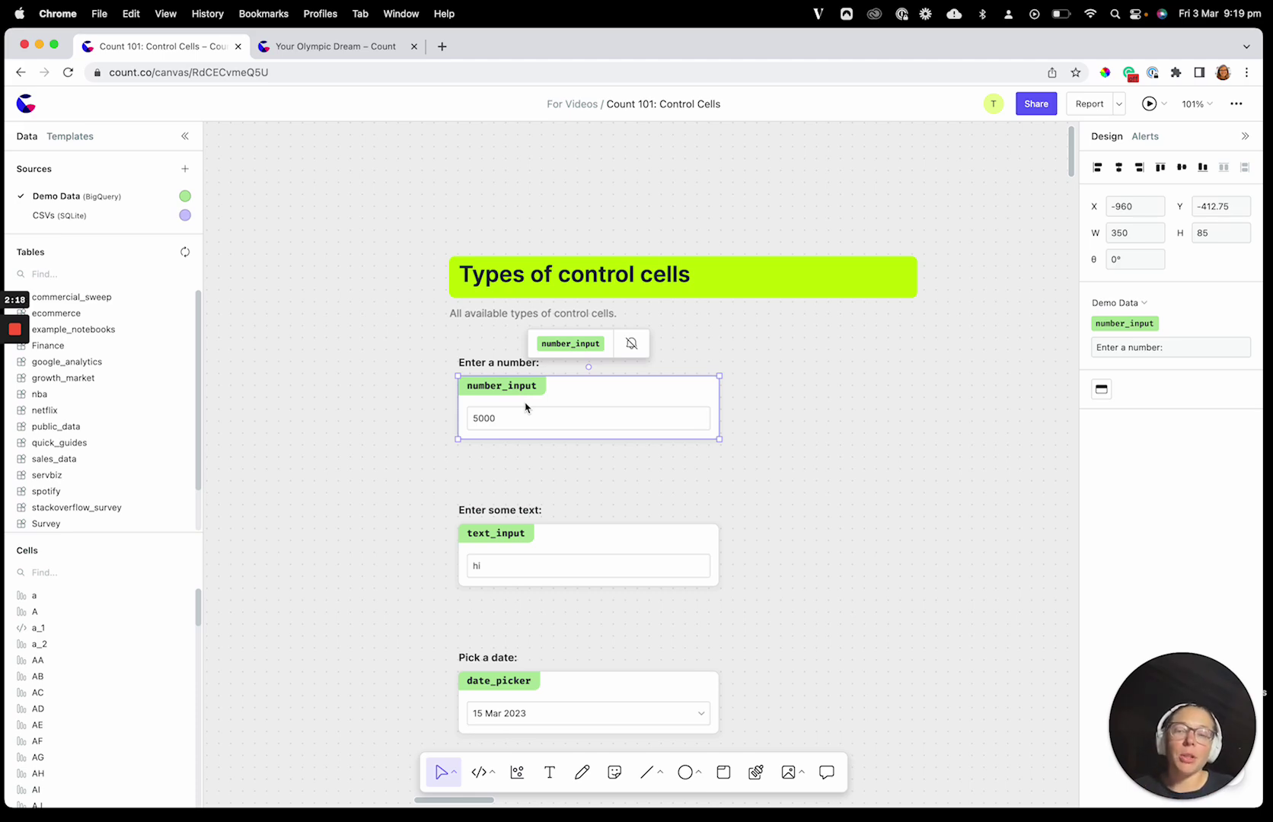
pyautogui.click(1102, 391)
pyautogui.click(1102, 390)
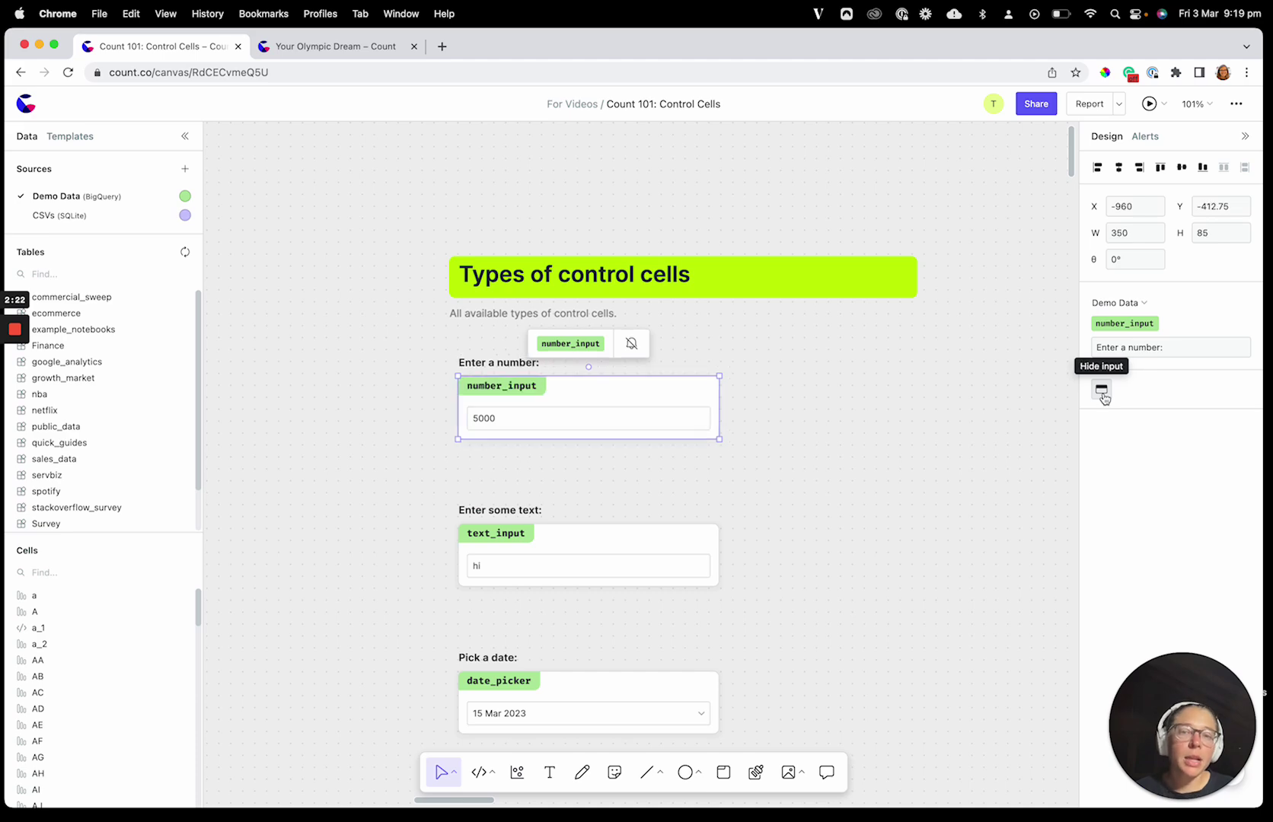
pyautogui.click(1101, 390)
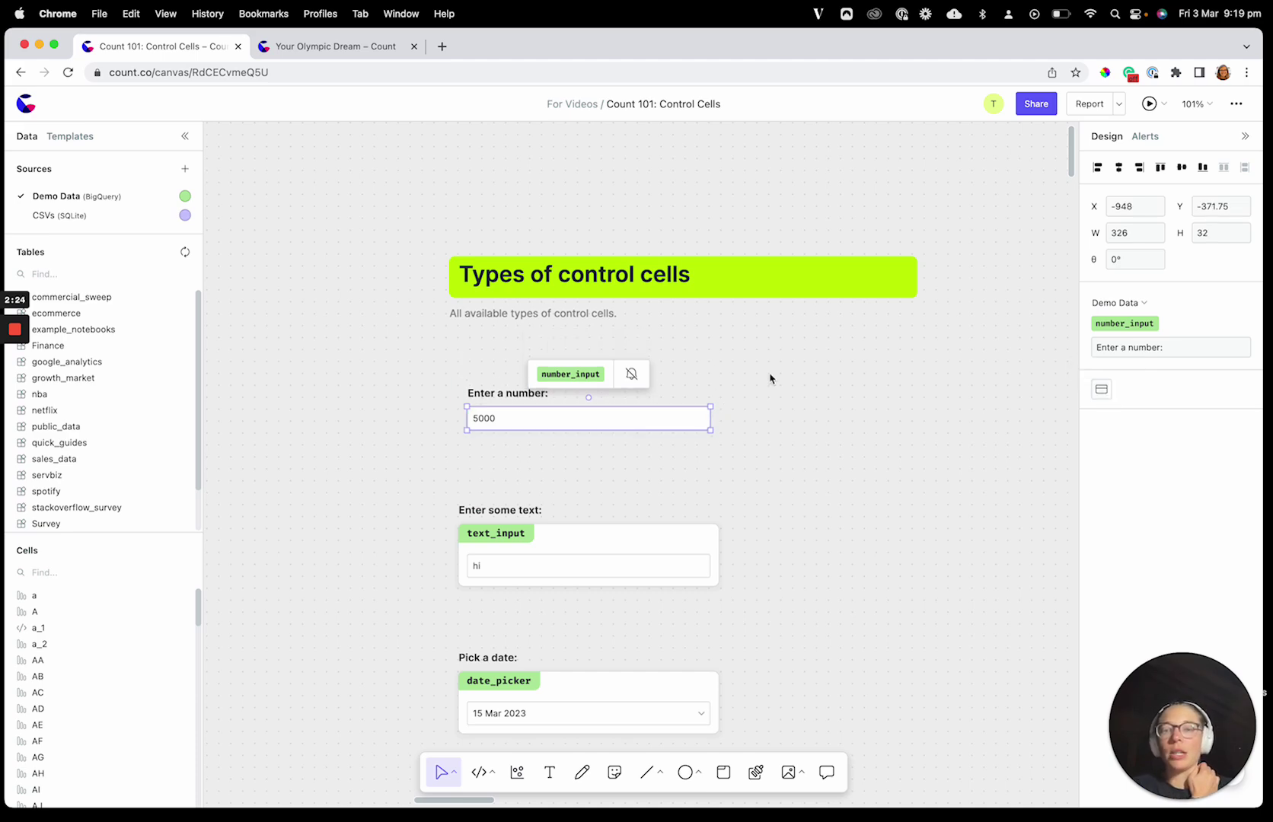
pyautogui.click(1103, 390)
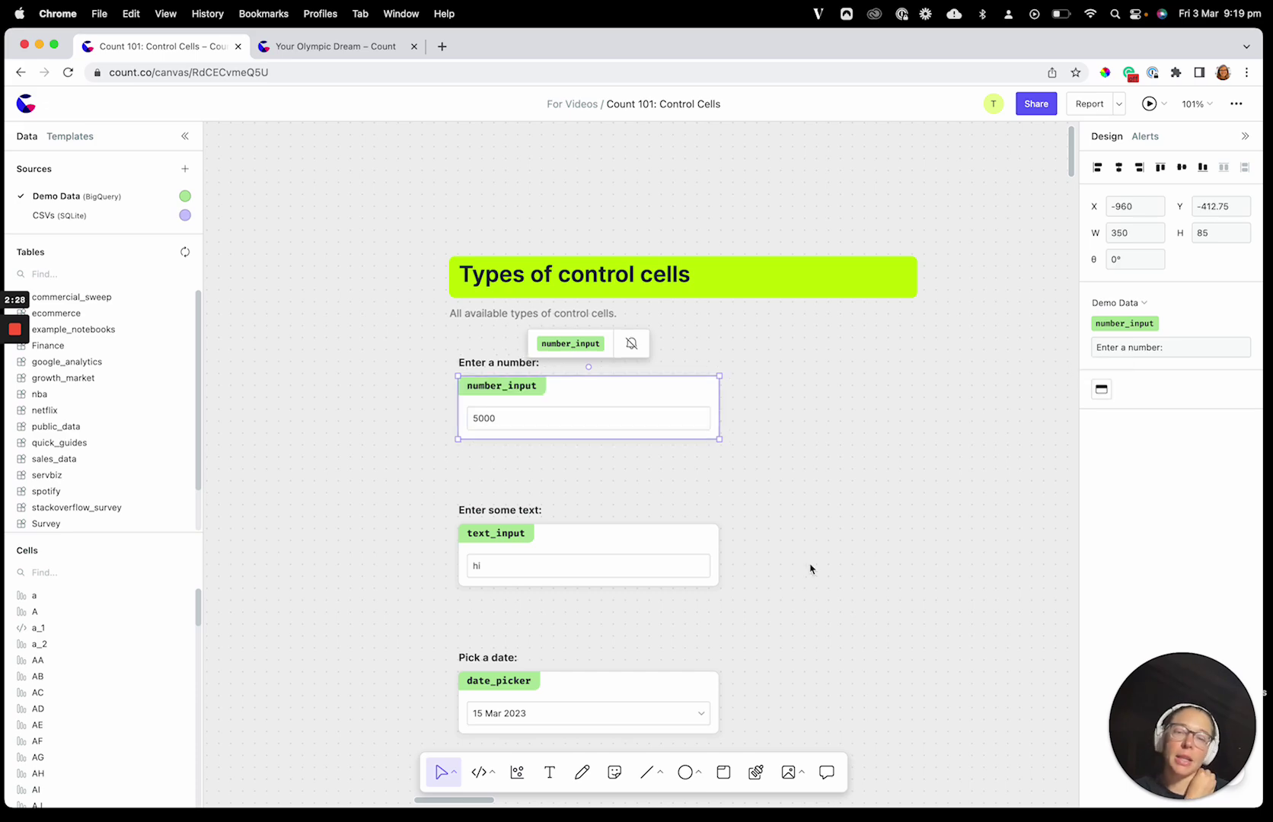
# Hide the multi_select cell's input settings so only the dropdown remains, and restore them
pyautogui.scroll(-3, 800, 529)
pyautogui.scroll(-8, 799, 529)
pyautogui.moveTo(461, 481); pyautogui.dragTo(565, 657)
pyautogui.click(827, 628)
pyautogui.click(664, 481)
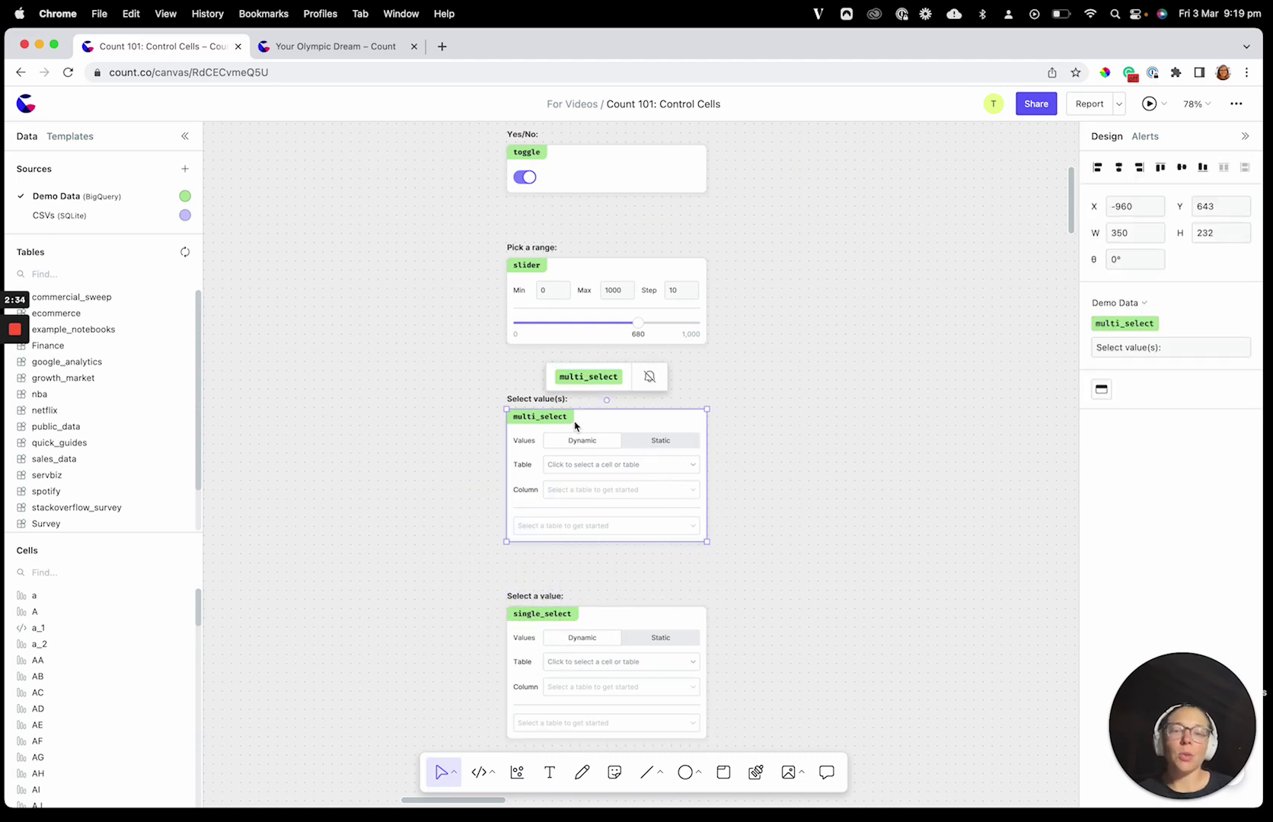
pyautogui.scroll(5, 568, 479)
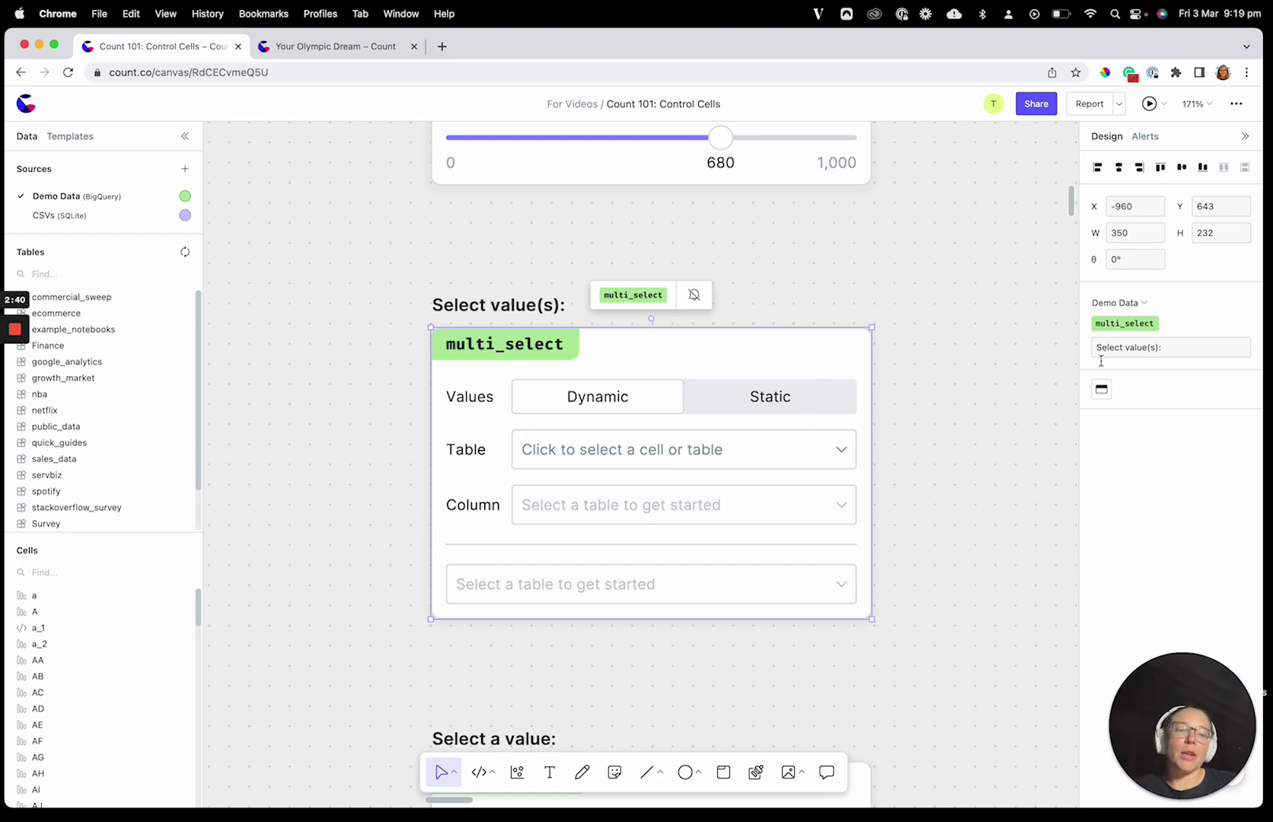
pyautogui.click(1101, 389)
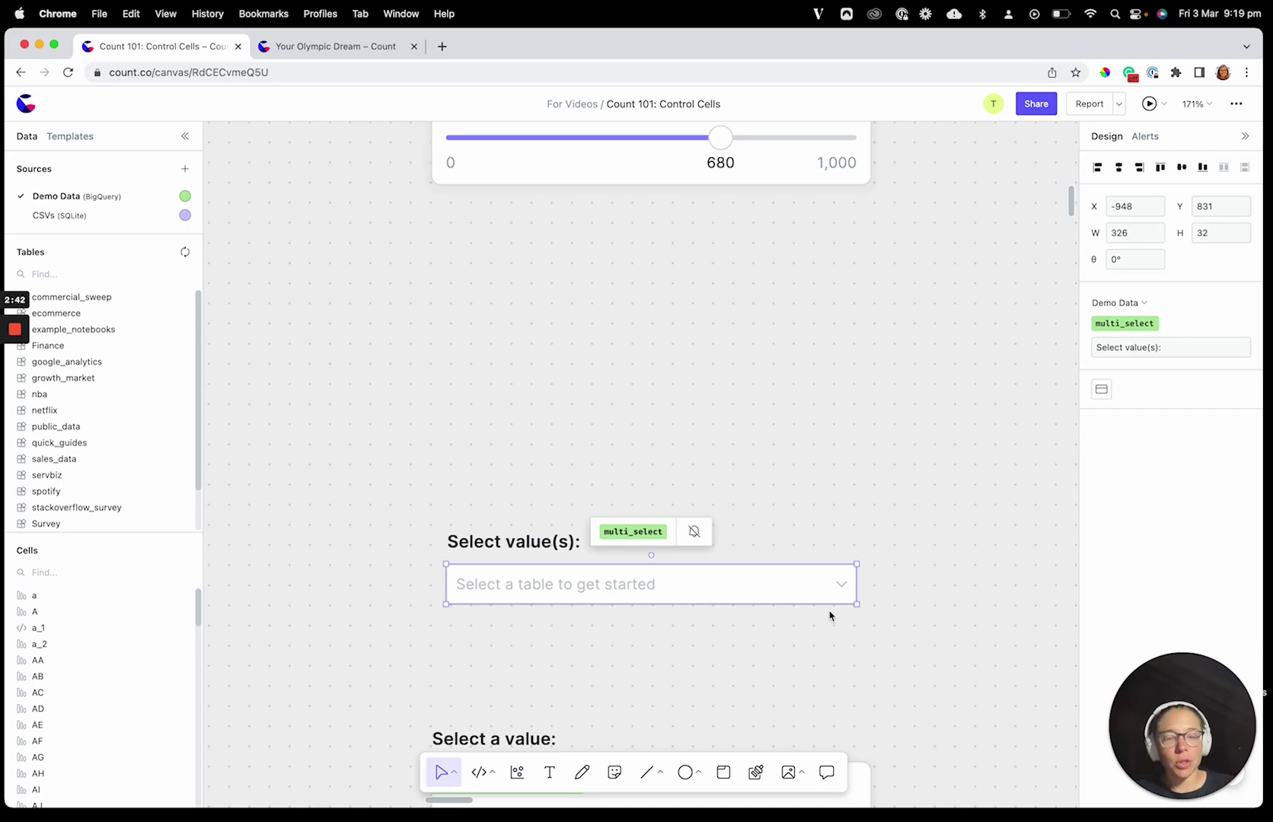
pyautogui.click(1101, 389)
pyautogui.click(930, 318)
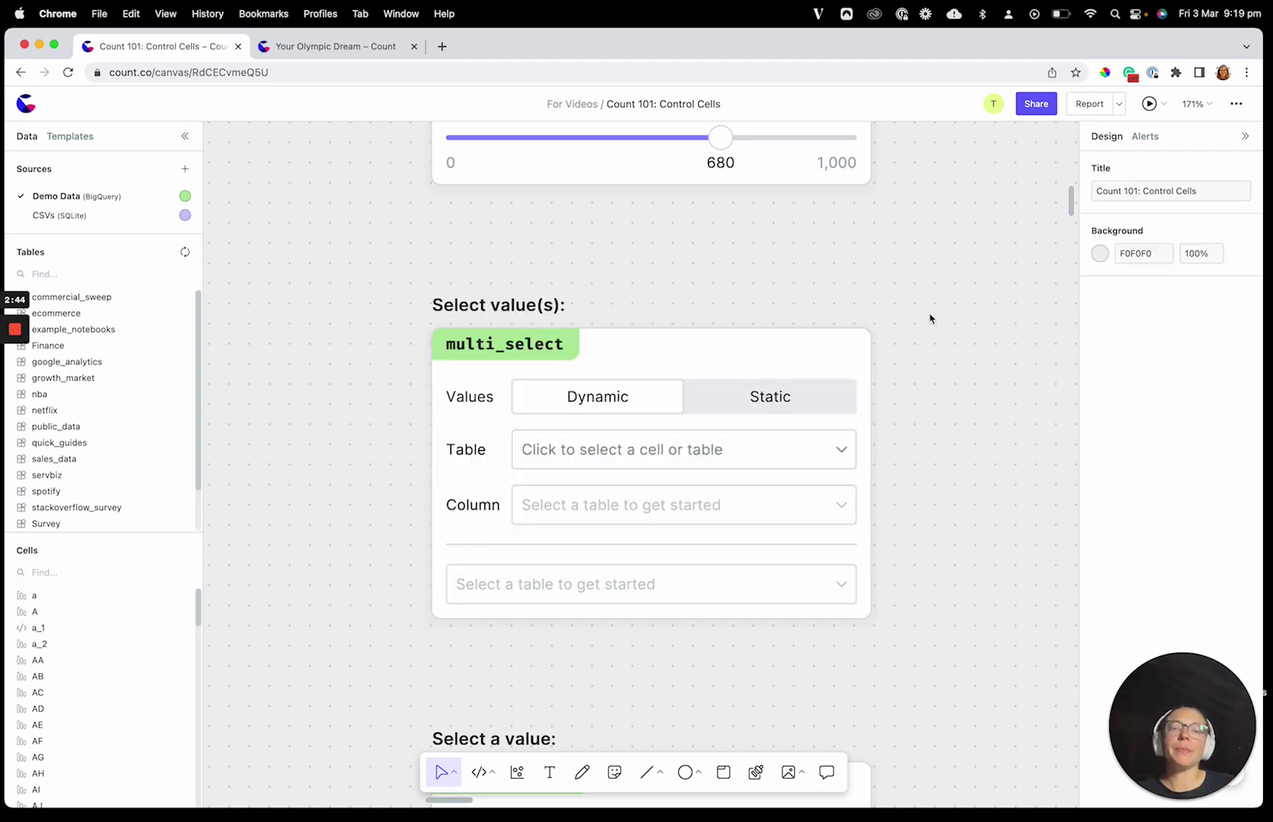
# Add an empty SQL cell beside the number_input and text_input control cells
pyautogui.scroll(-5, 929, 318)
pyautogui.scroll(15, 930, 318)
pyautogui.hscroll(3, 930, 318)
pyautogui.hscroll(2, 929, 318)
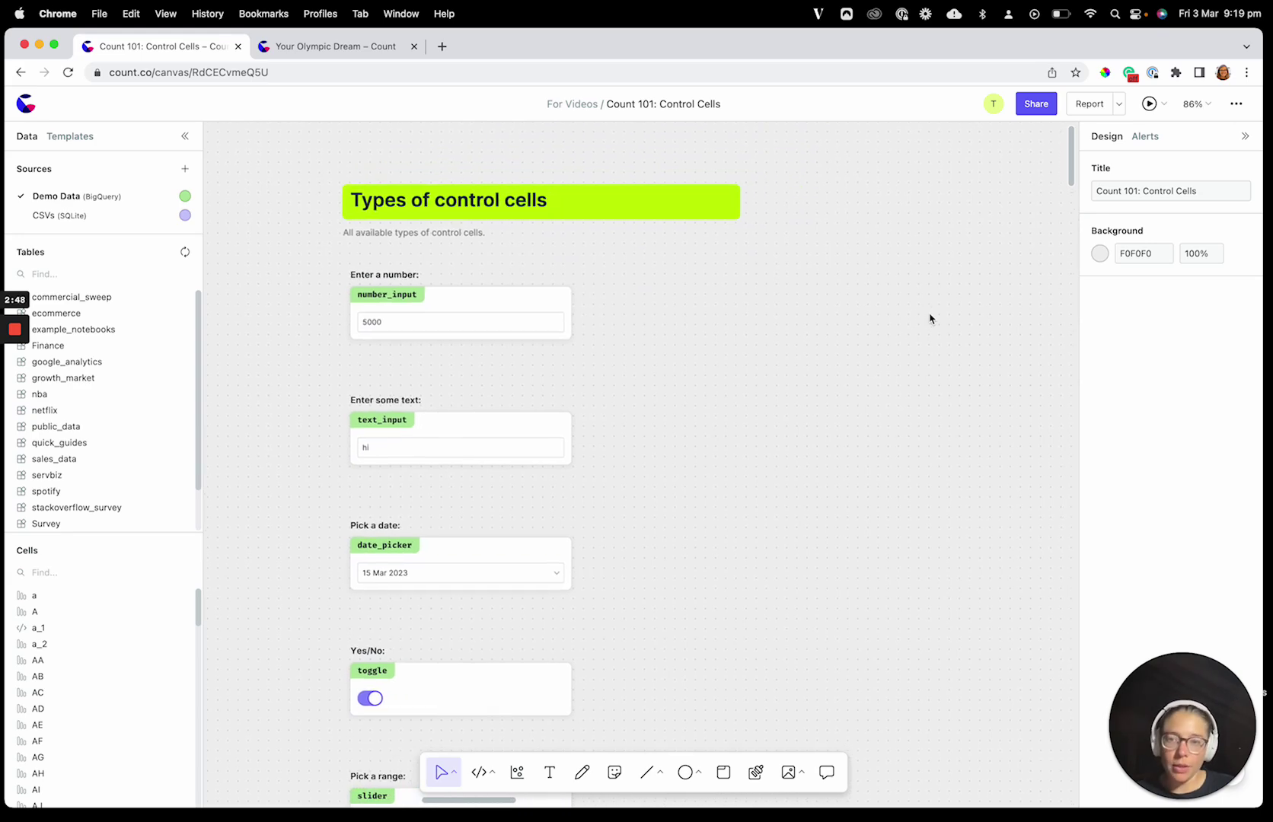
pyautogui.hscroll(2, 929, 318)
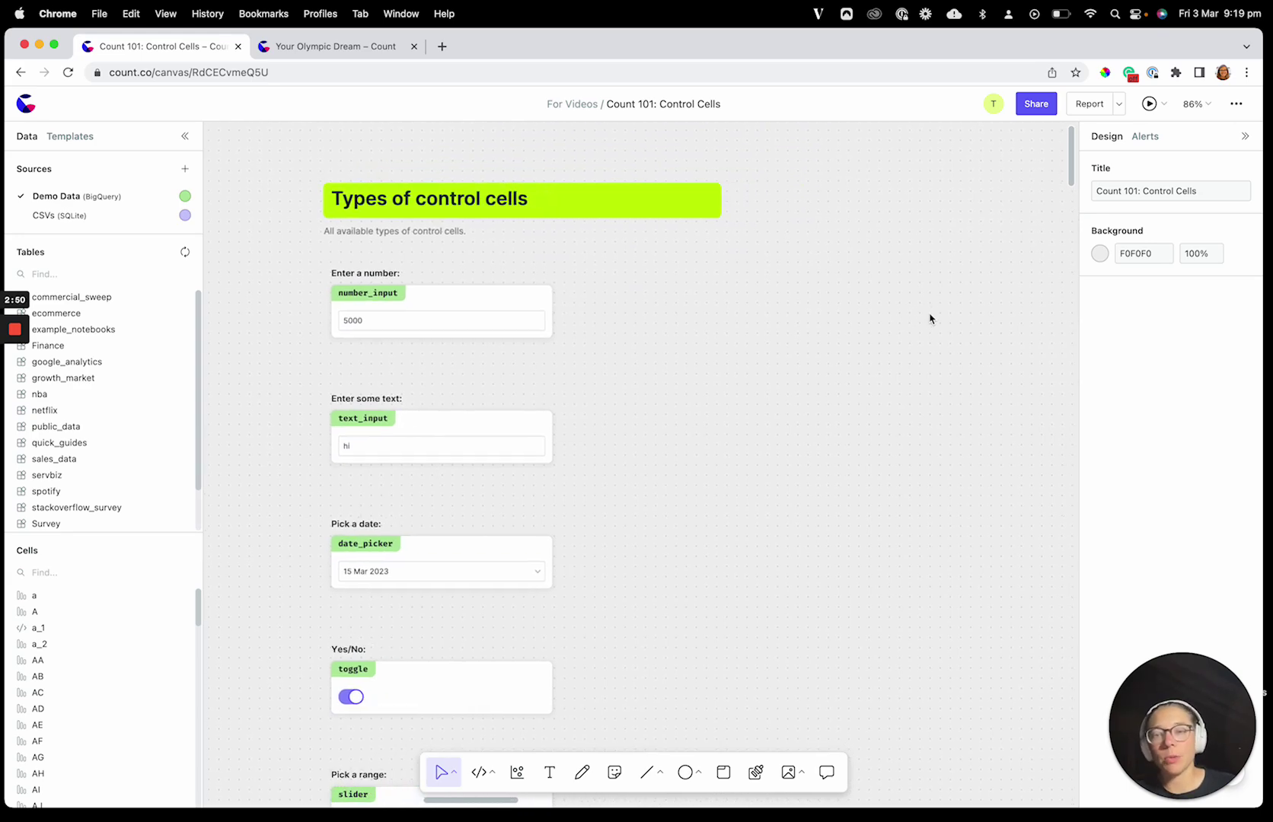
pyautogui.click(441, 335)
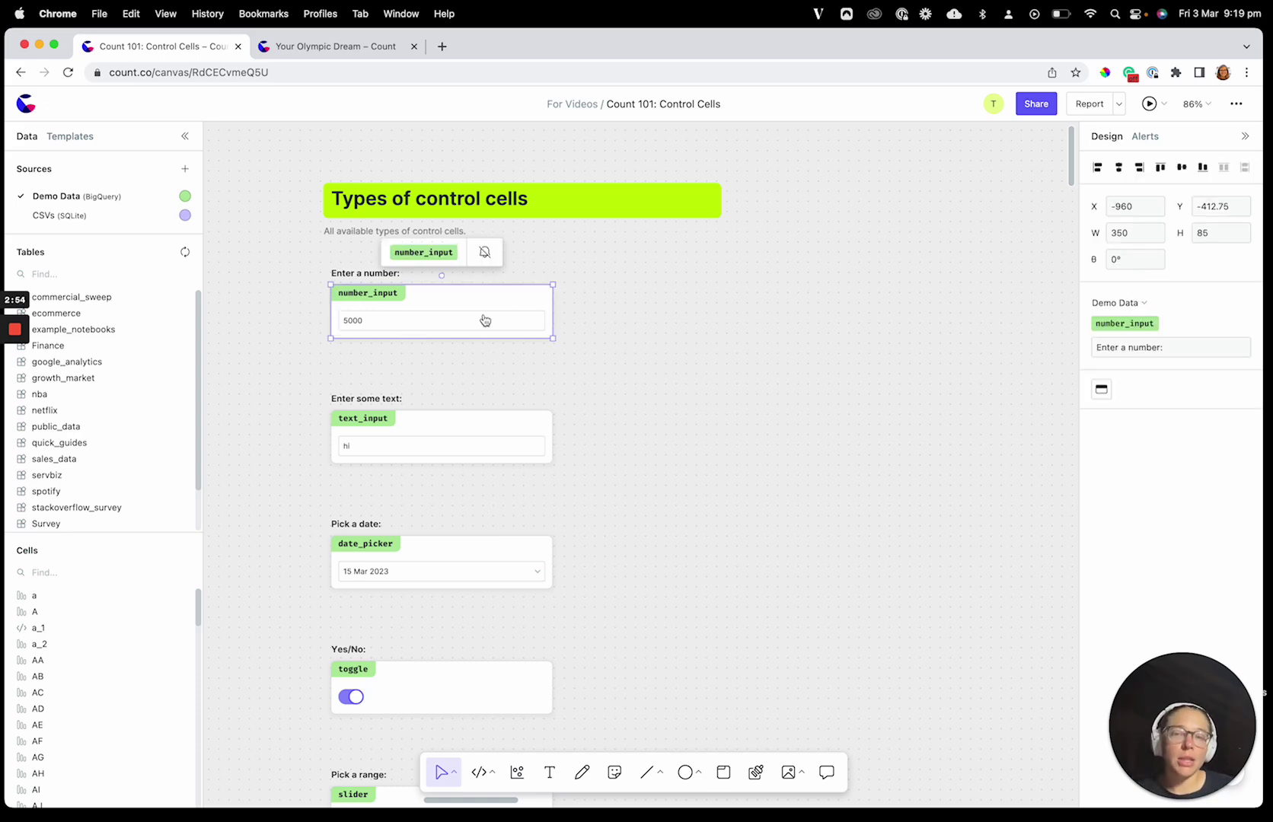
pyautogui.click(478, 772)
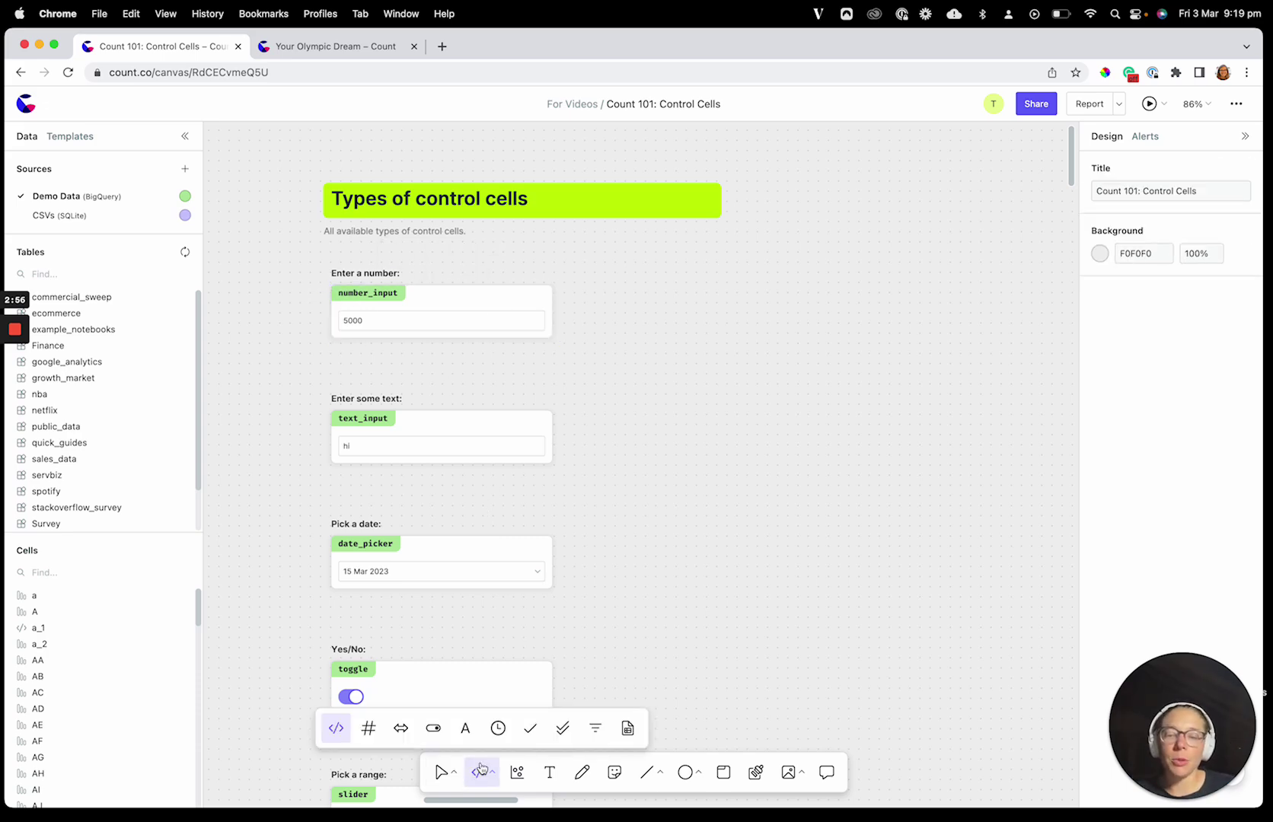
pyautogui.click(829, 410)
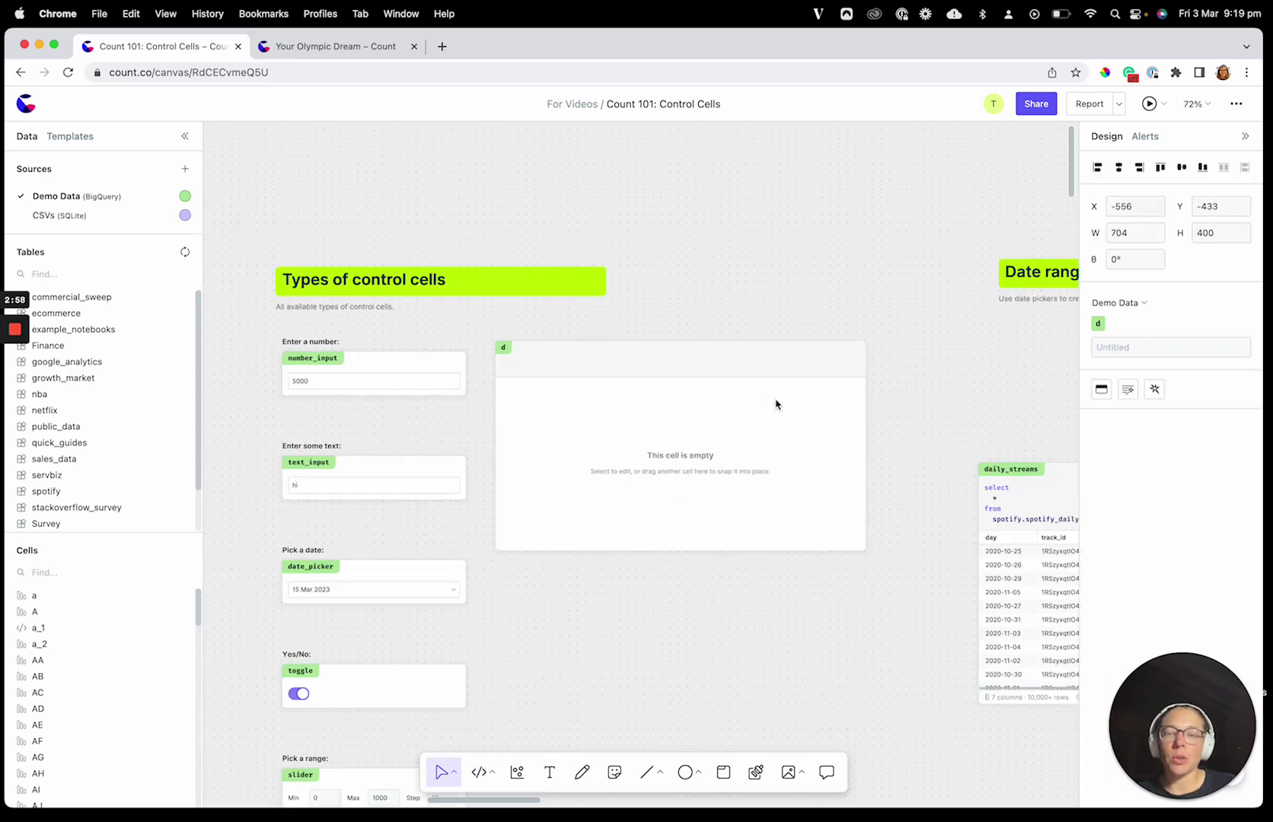
# Write the query "select * from number_input" in the empty SQL cell and run it
pyautogui.write('sele')
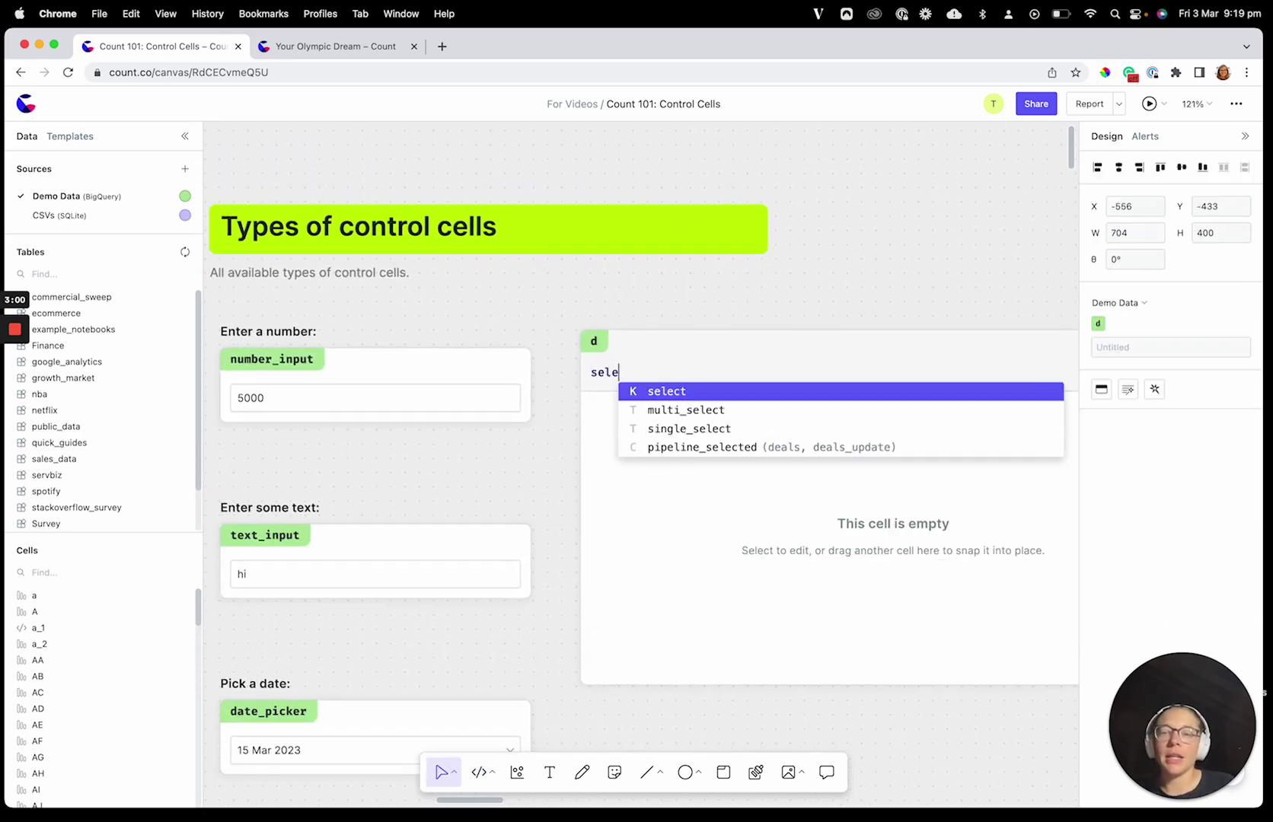
pyautogui.write('ct * from number')
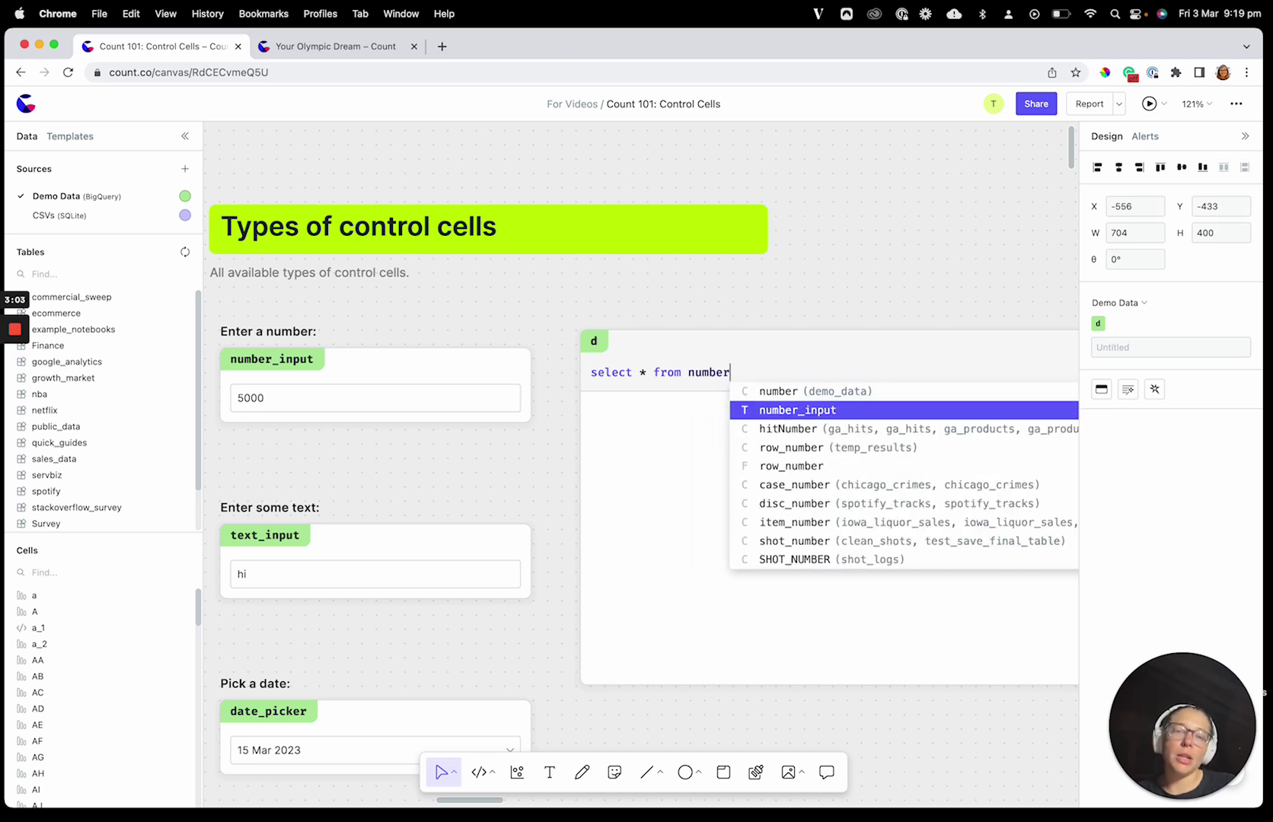
pyautogui.press('Return')
pyautogui.press('Escape')
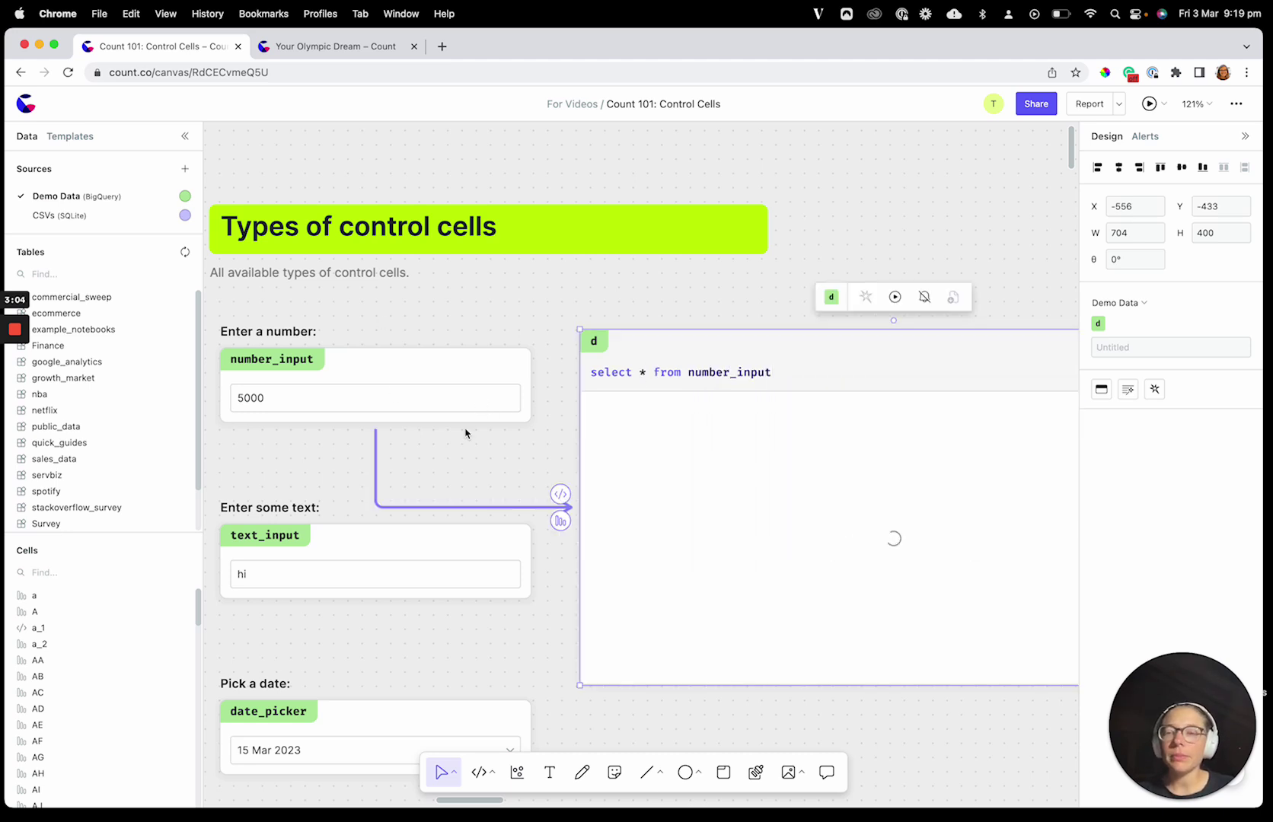
# Shrink the SQL cell beside the number_input control to about 320 by 187
pyautogui.hscroll(3, 653, 470)
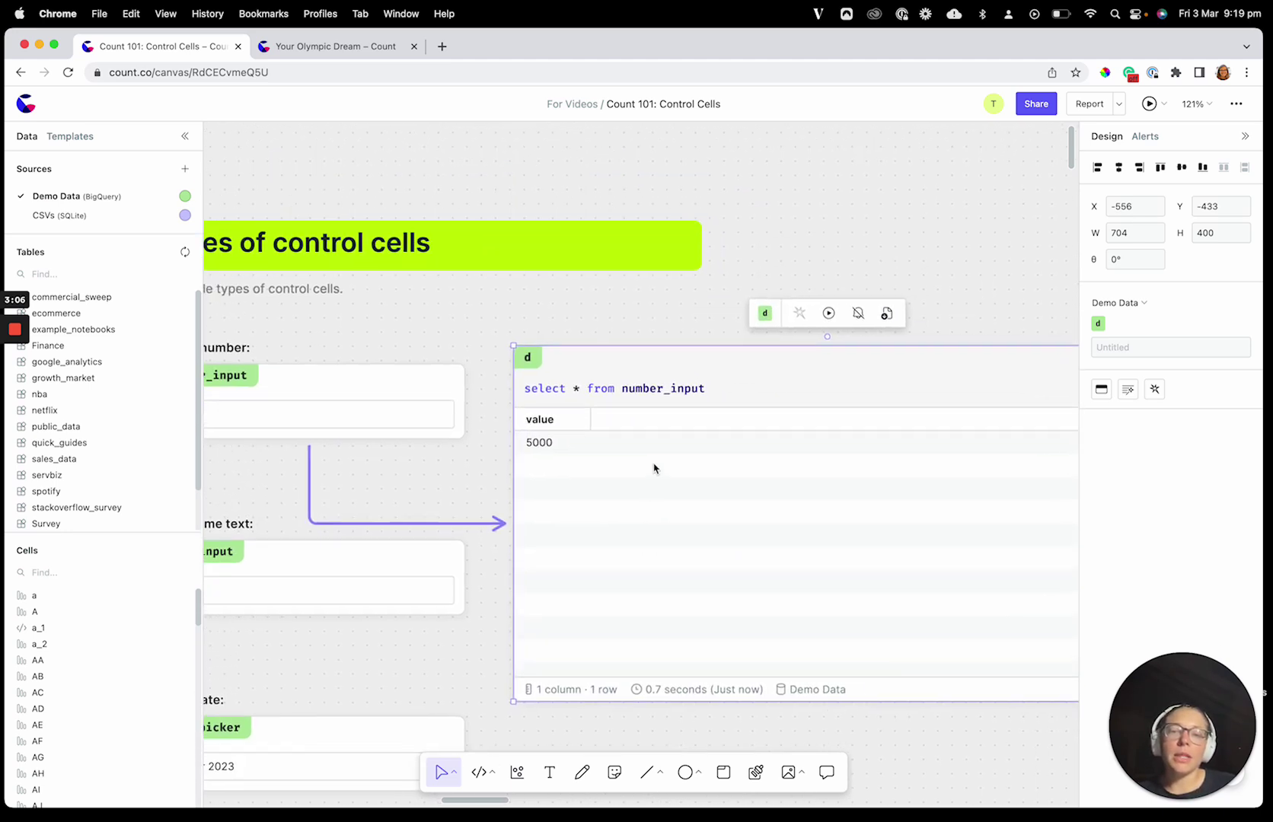
pyautogui.scroll(-5, 670, 597)
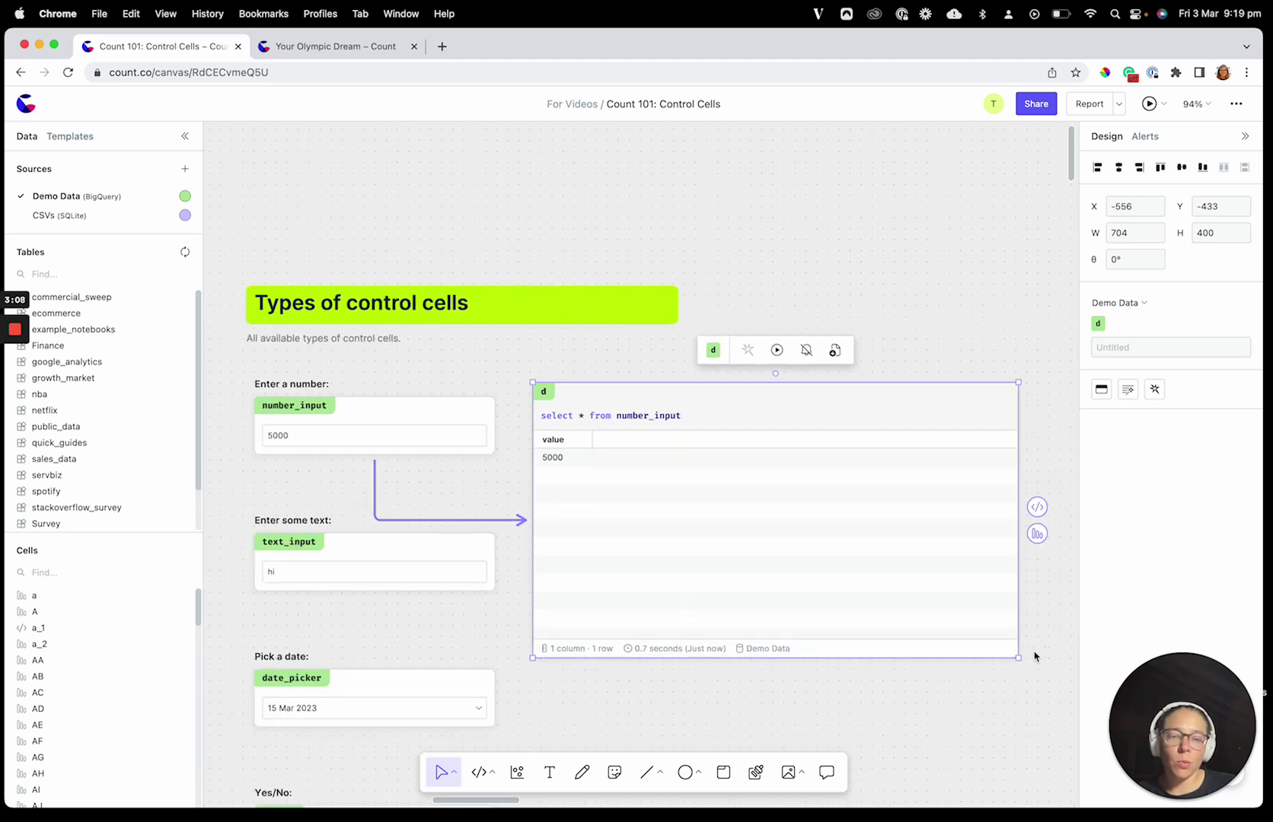
pyautogui.moveTo(1019, 660); pyautogui.dragTo(754, 511)
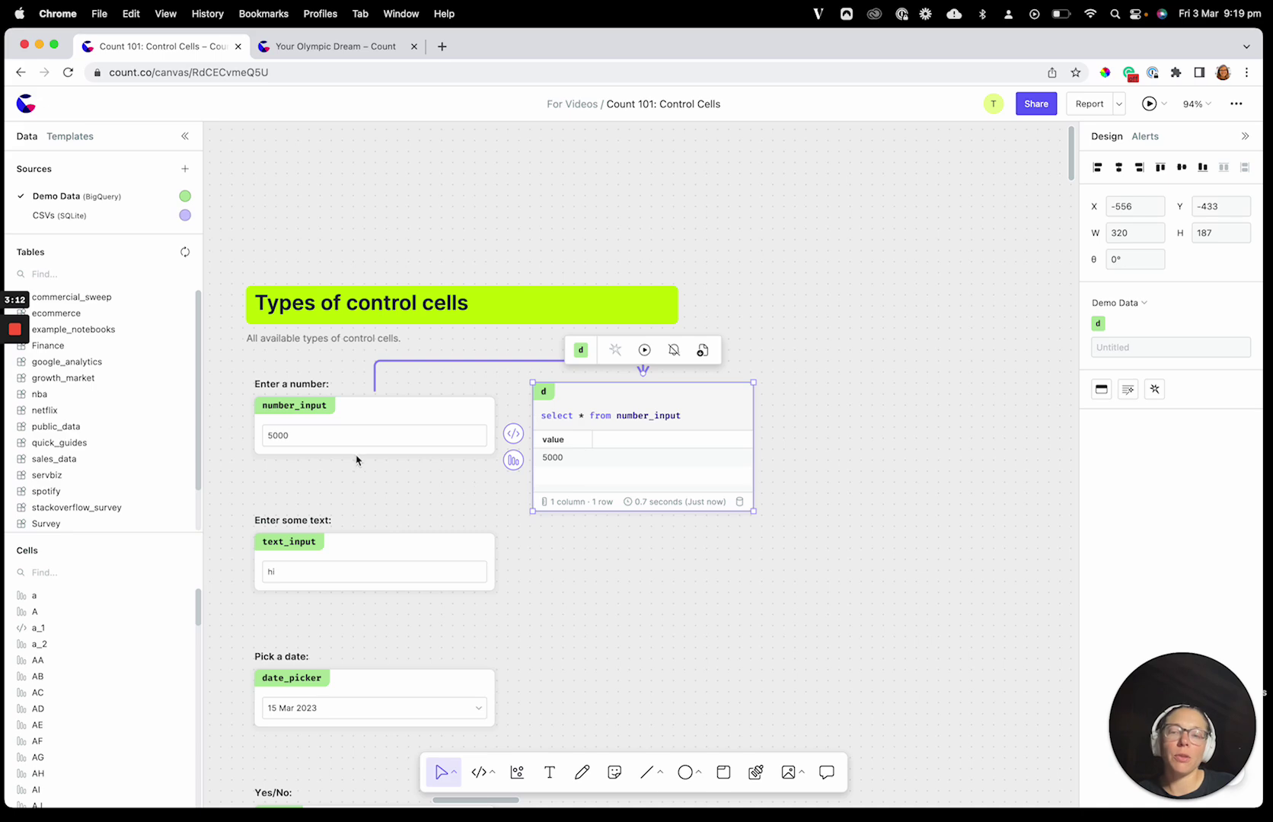
# Set the value of the number_input control to 5
pyautogui.doubleClick(302, 434)
pyautogui.write('5')
pyautogui.press('Return')
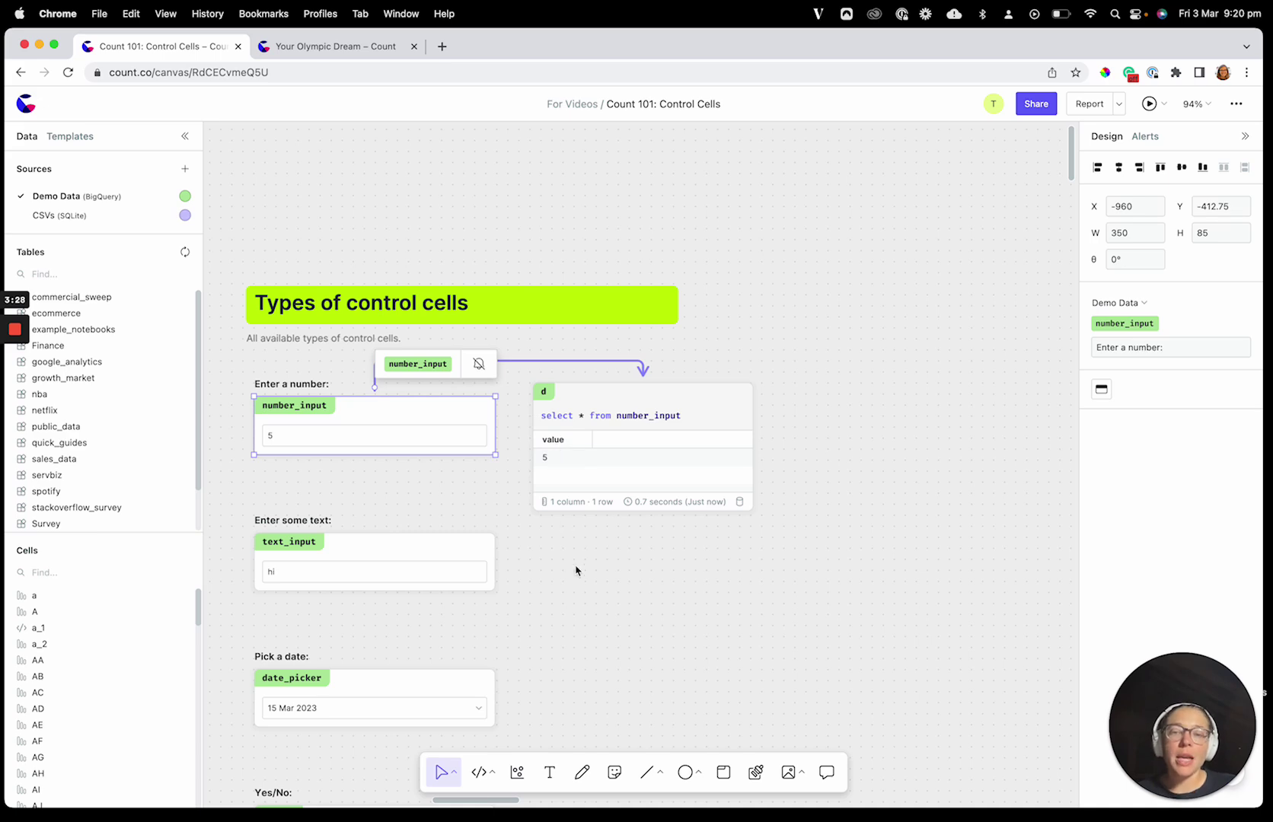
# Examine how the number_input control feeds the SQL cell's result and look over the other control cells in the section
pyautogui.scroll(-2, 575, 571)
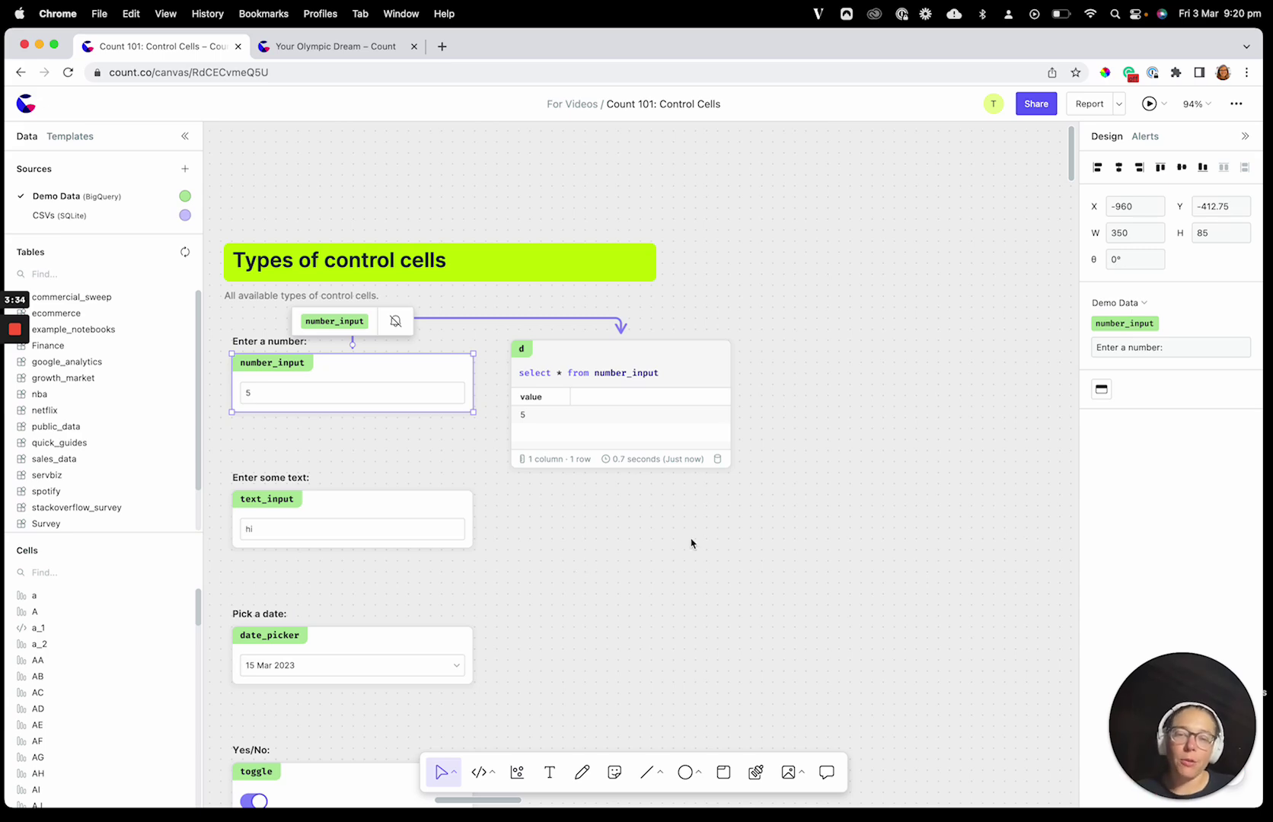
pyautogui.scroll(-3, 696, 544)
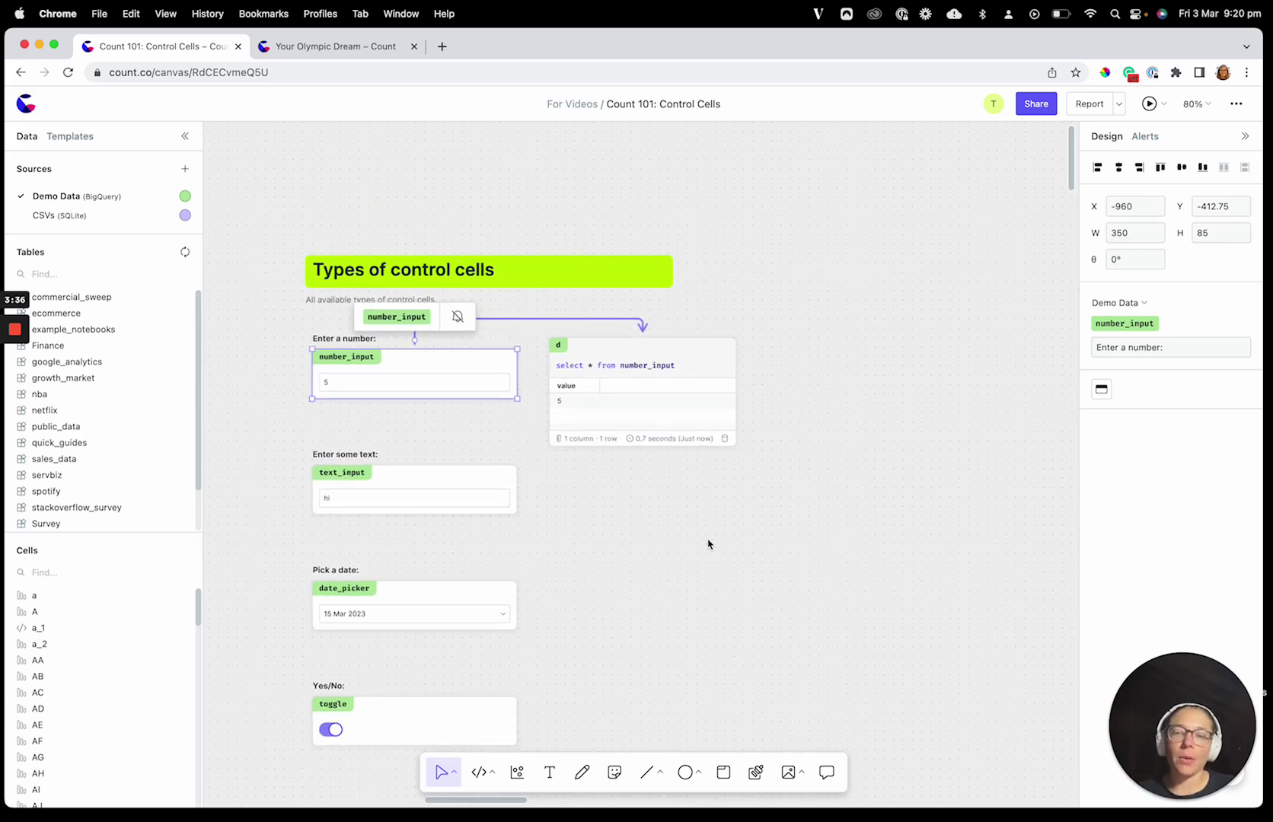
pyautogui.scroll(-1, 691, 535)
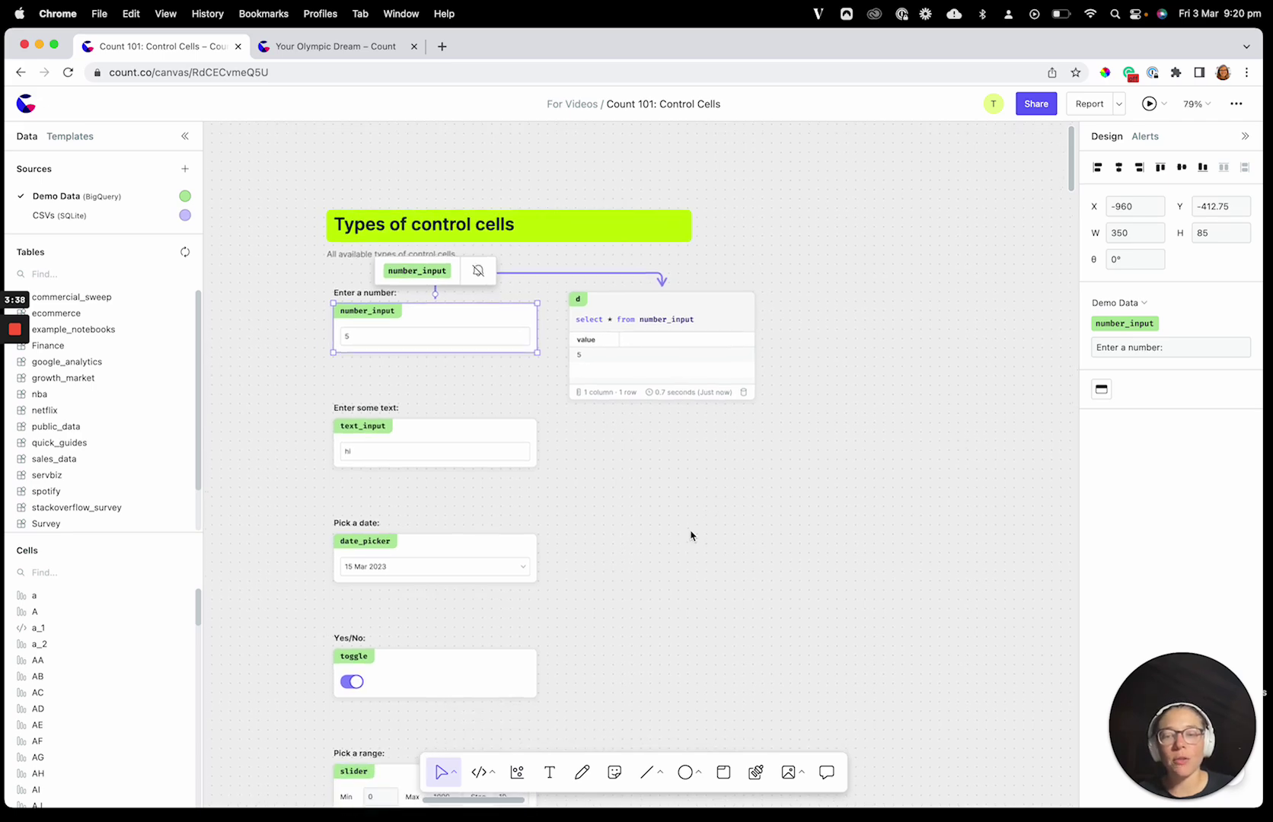
pyautogui.scroll(-1, 689, 533)
pyautogui.scroll(5, 674, 350)
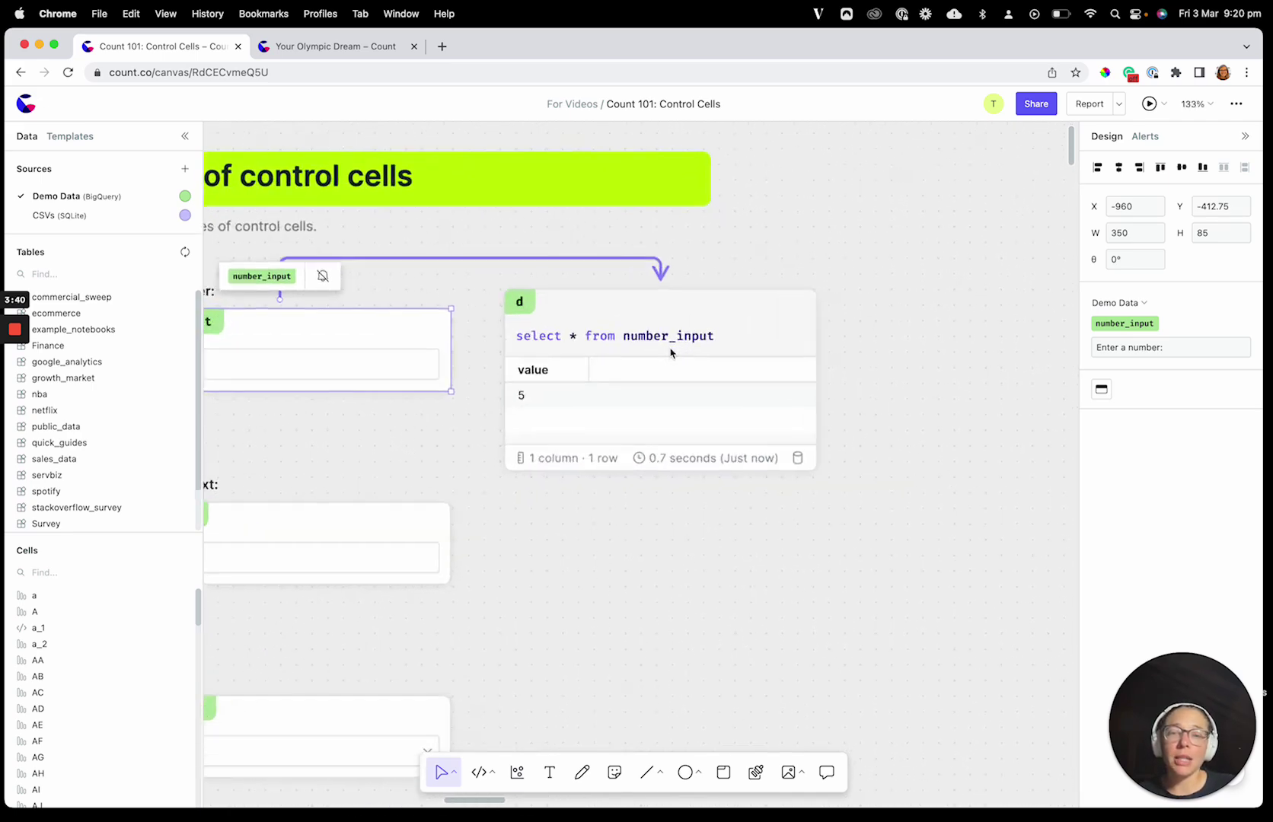
pyautogui.hscroll(-3, 480, 423)
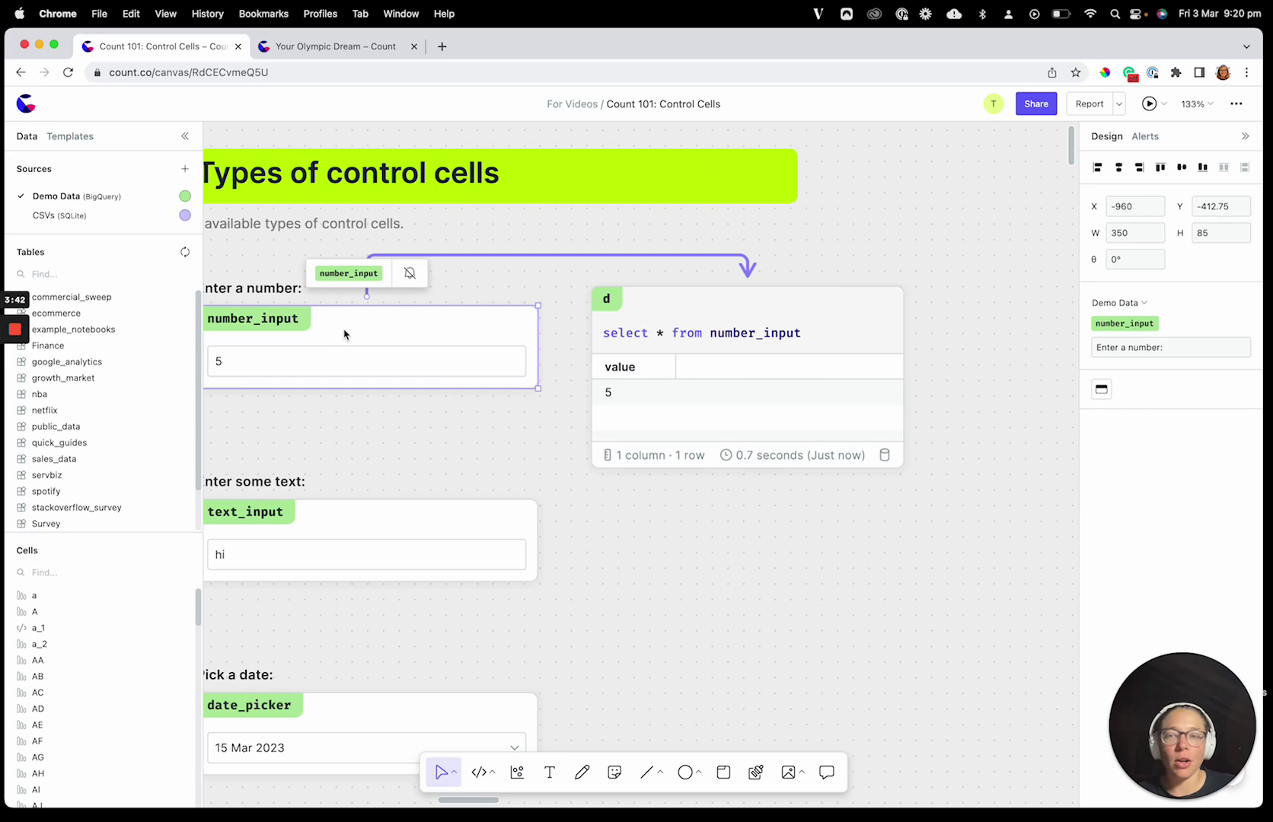
pyautogui.hscroll(-4, 442, 372)
pyautogui.hscroll(4, 613, 432)
pyautogui.scroll(-3, 613, 432)
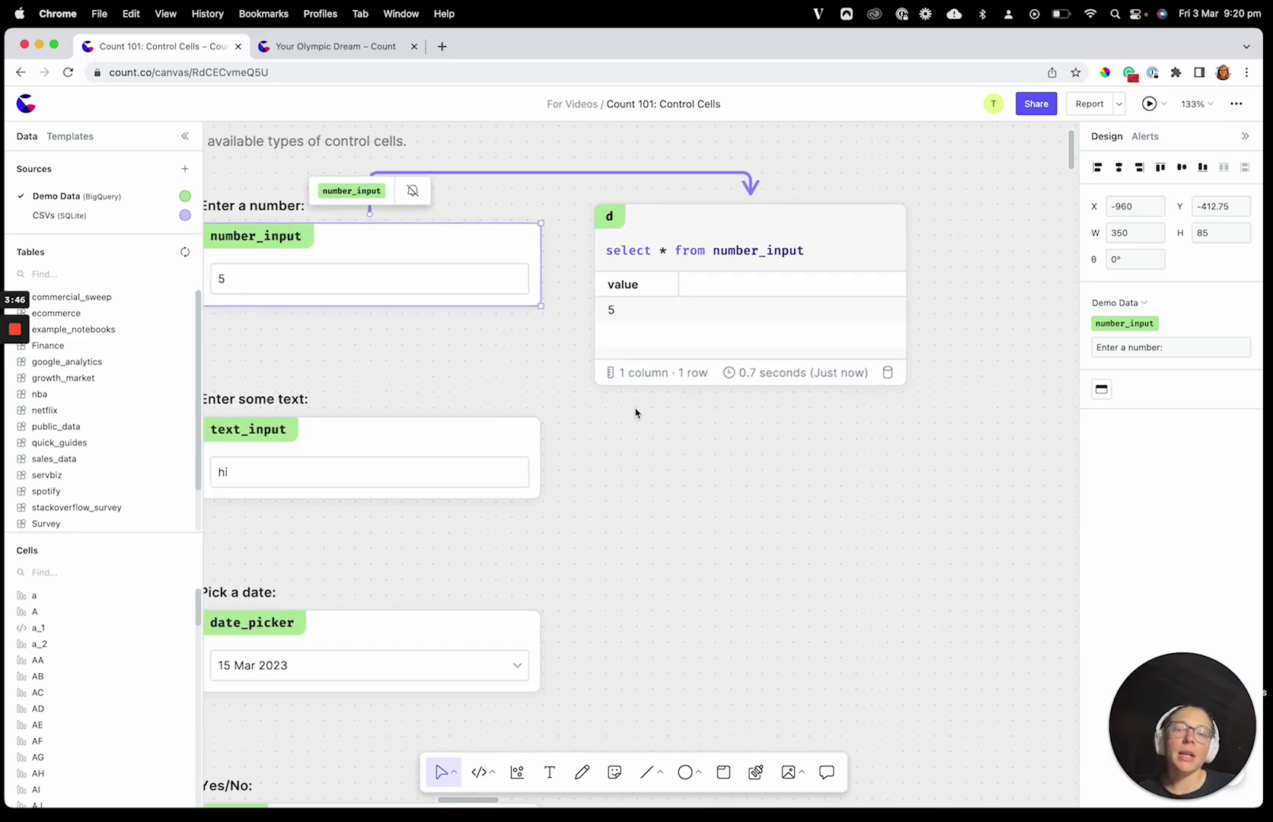
pyautogui.scroll(-5, 636, 413)
pyautogui.scroll(-5, 636, 413)
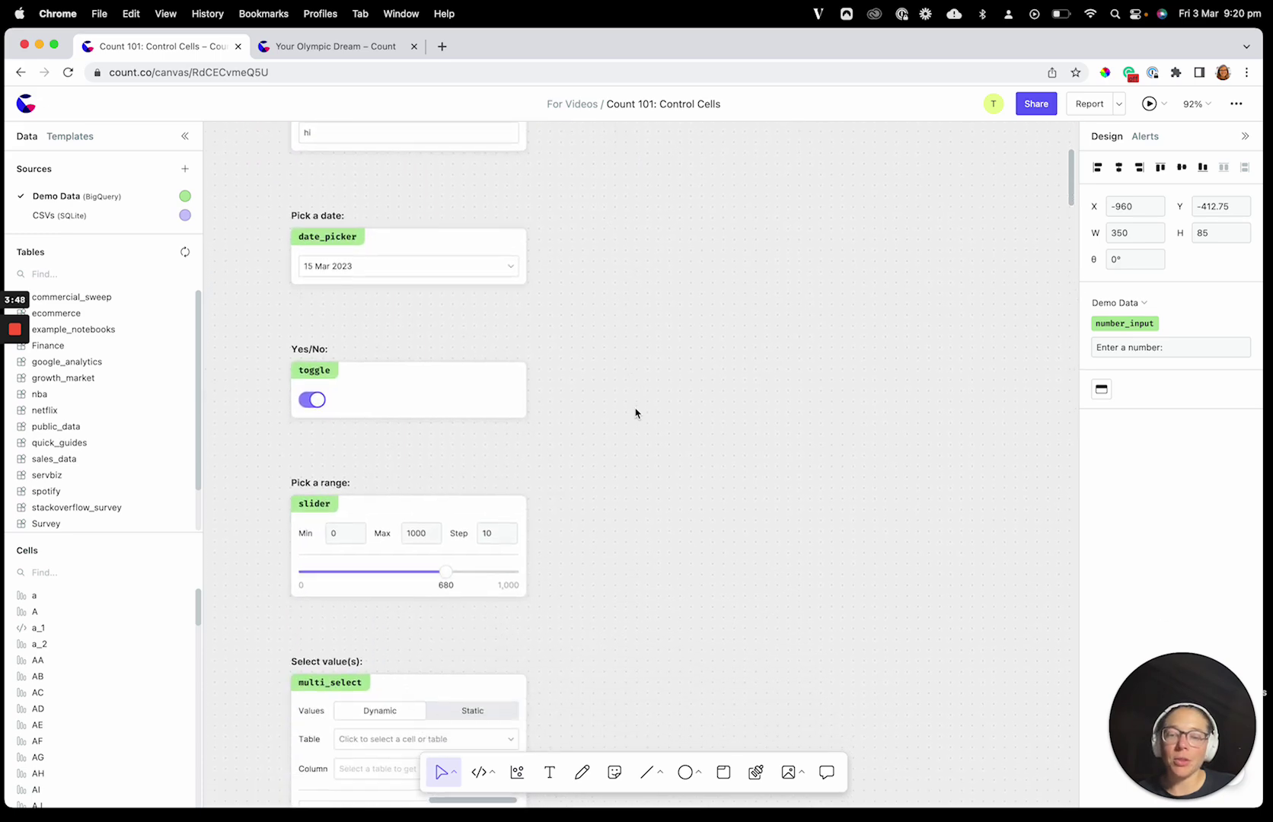
pyautogui.scroll(-3, 635, 413)
pyautogui.scroll(7, 633, 412)
pyautogui.hscroll(1, 695, 412)
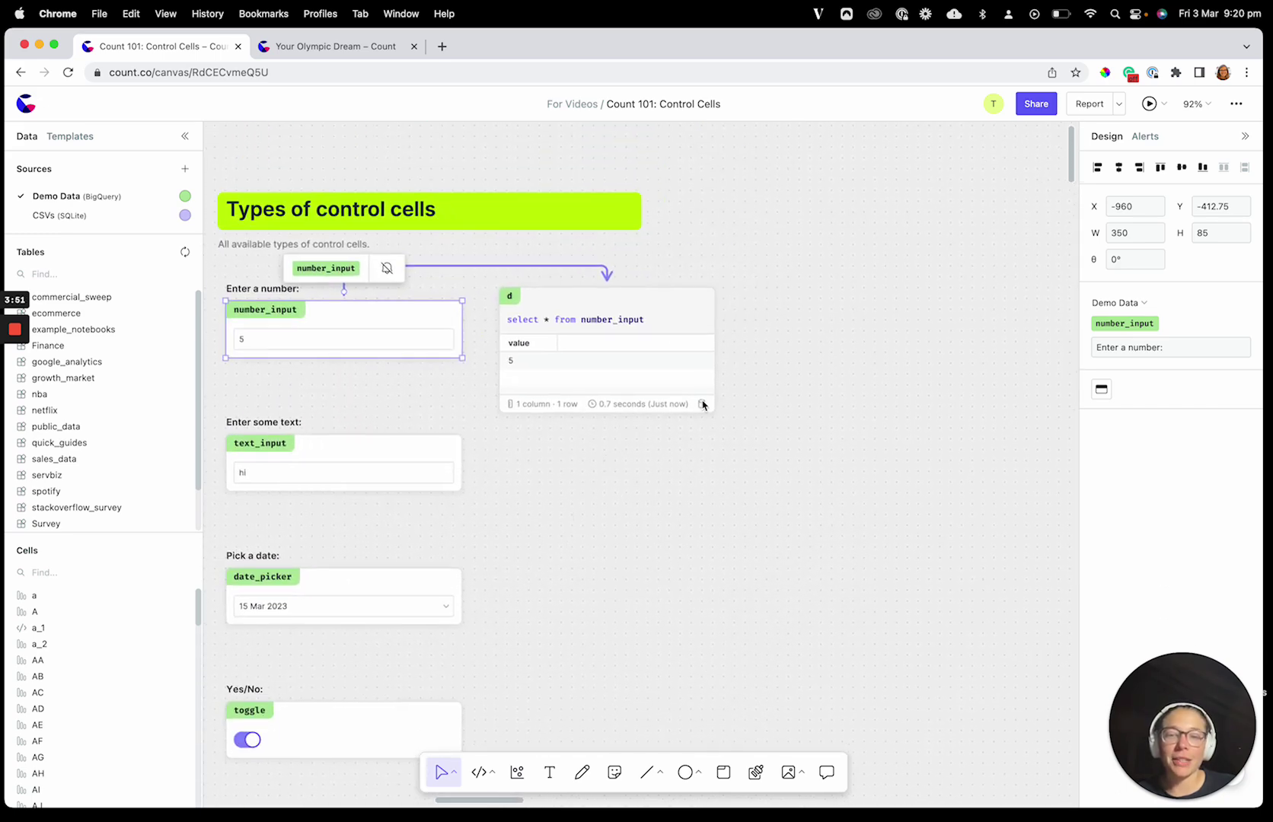
# Delete the SQL cell that queries number_input
pyautogui.click(680, 308)
pyautogui.press('BackSpace')
# Go to the Date range filters section and examine its heading and description
pyautogui.scroll(-5, 697, 350)
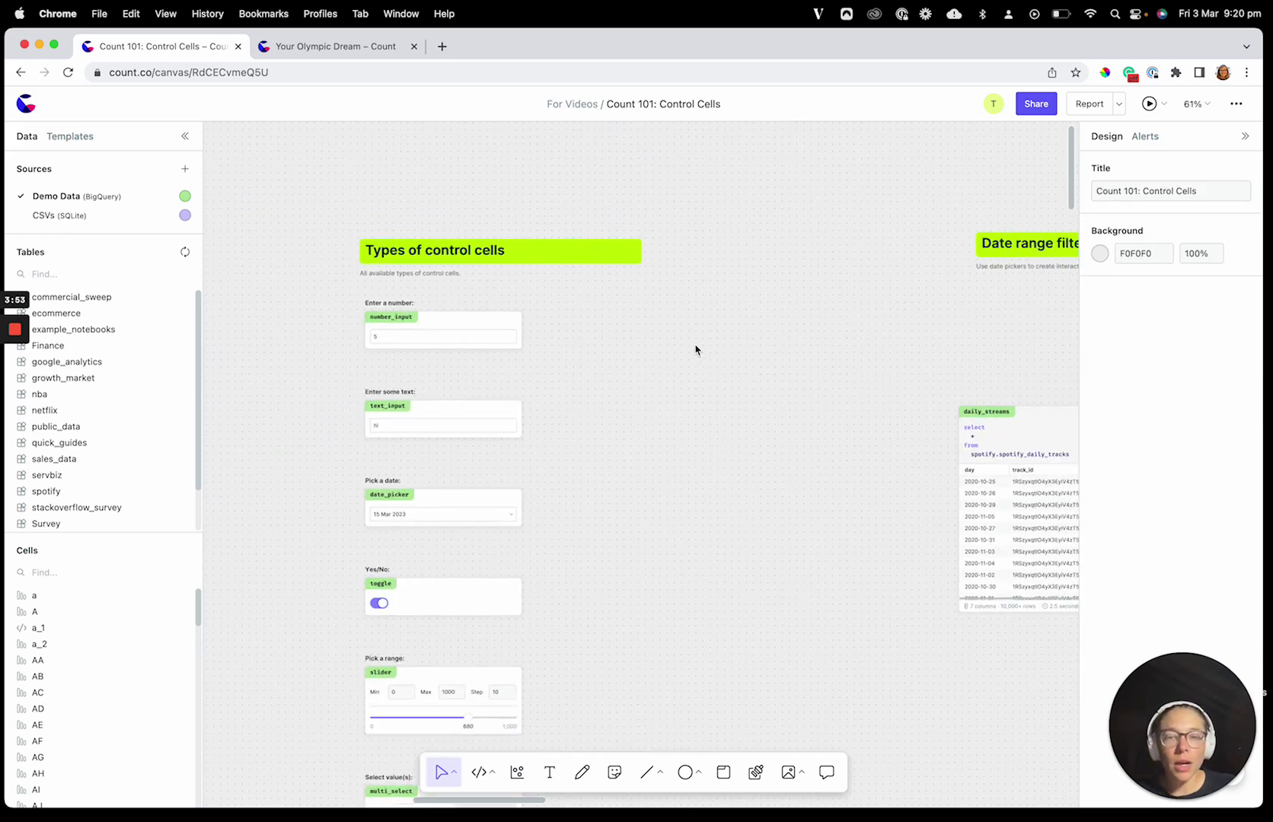
pyautogui.hscroll(6, 696, 350)
pyautogui.scroll(-2, 696, 351)
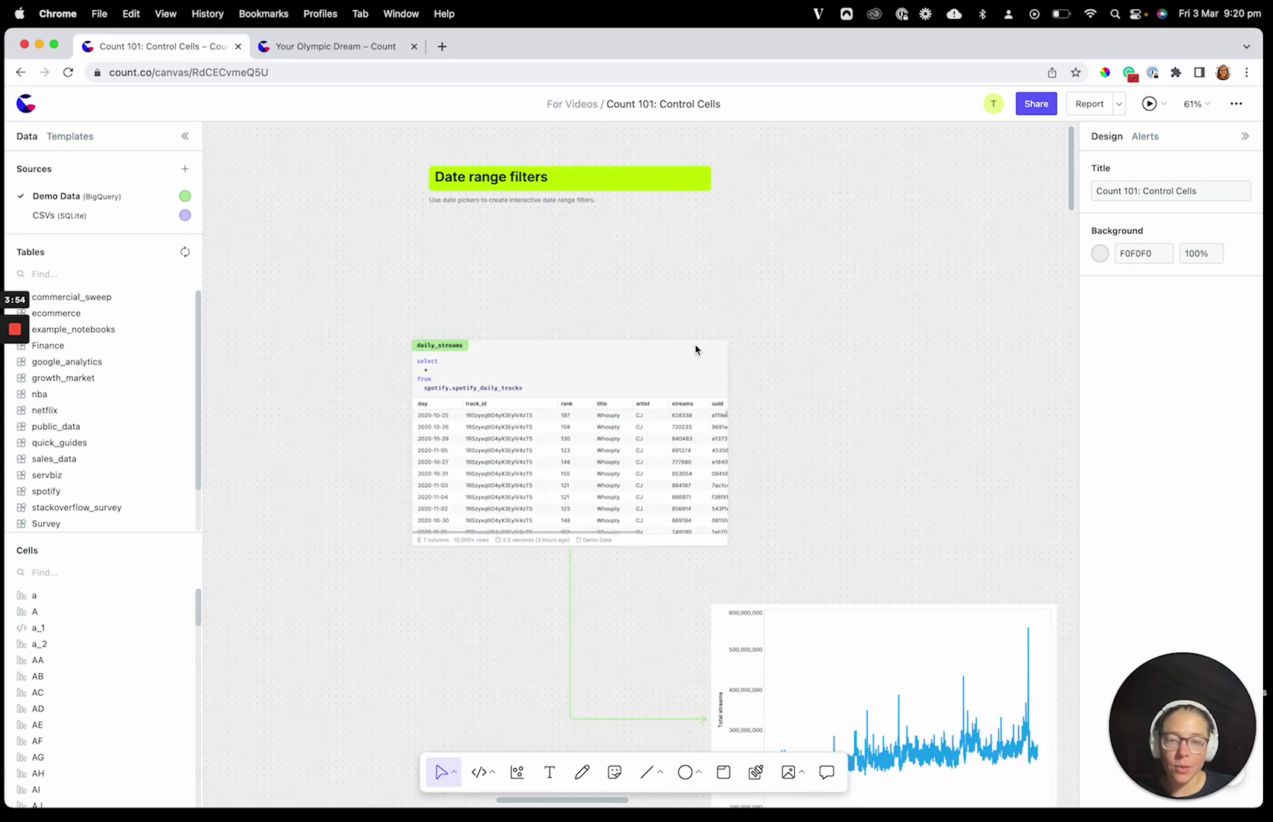
pyautogui.scroll(-2, 695, 350)
pyautogui.scroll(5, 695, 350)
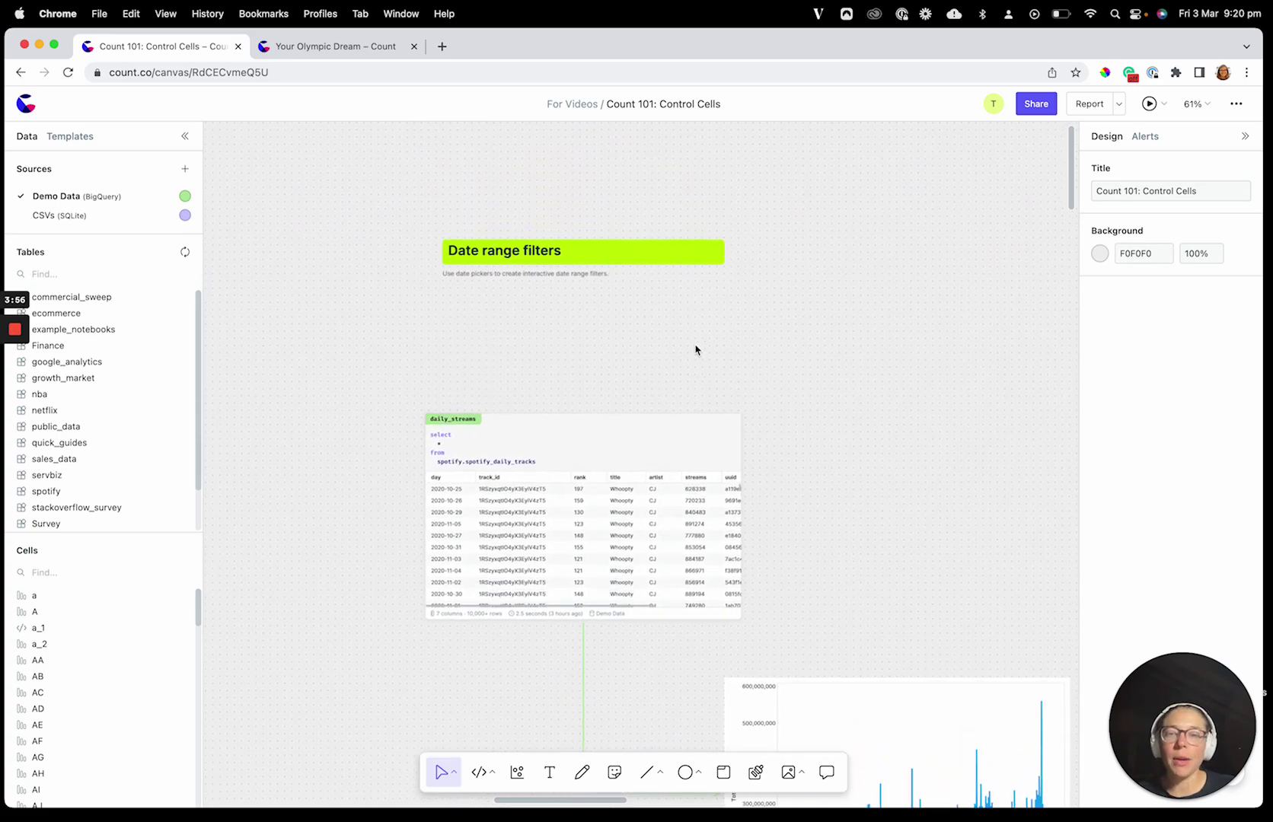
pyautogui.scroll(3, 695, 351)
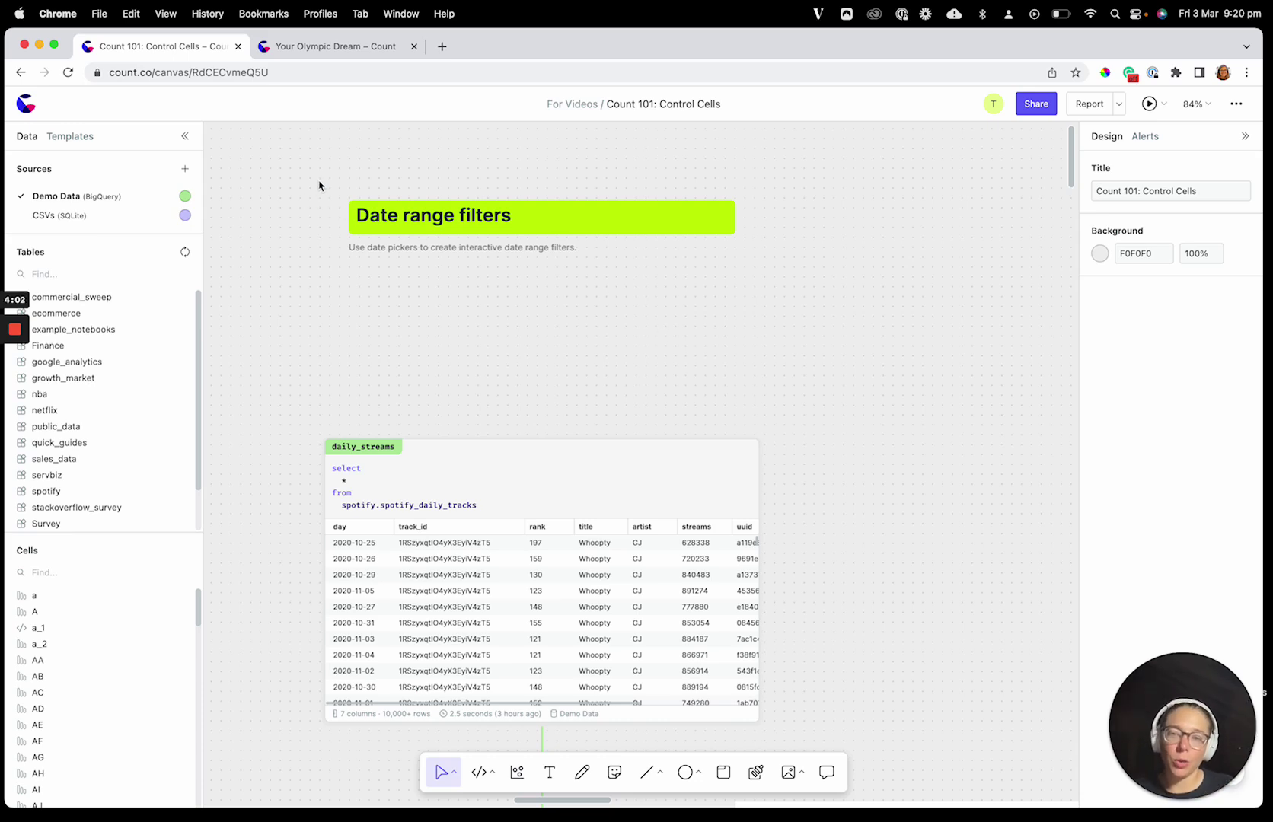
pyautogui.moveTo(327, 186); pyautogui.dragTo(492, 248)
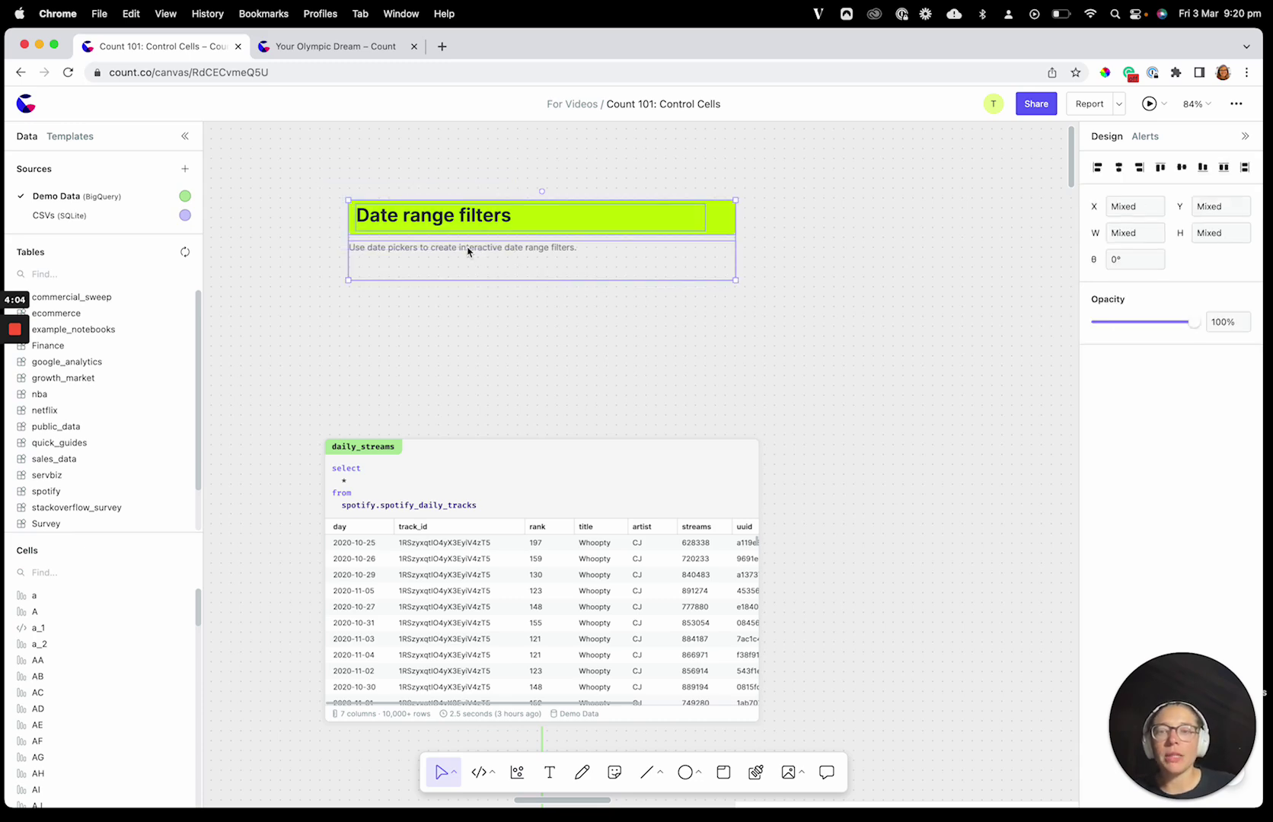
pyautogui.click(355, 356)
# Examine the daily_streams query results and the connected line chart of total streams by day
pyautogui.scroll(-3, 355, 355)
pyautogui.scroll(-5, 355, 355)
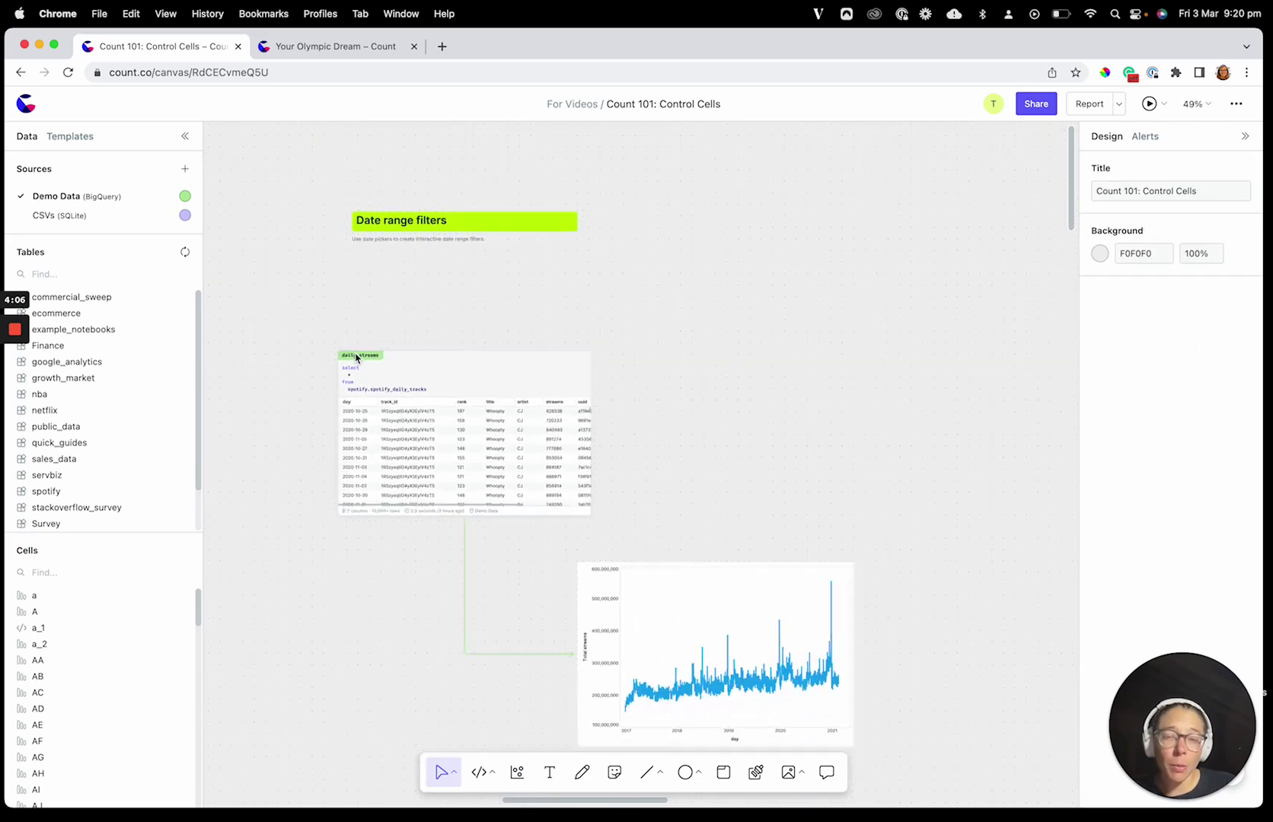
pyautogui.hscroll(-3, 359, 357)
pyautogui.scroll(-1, 359, 356)
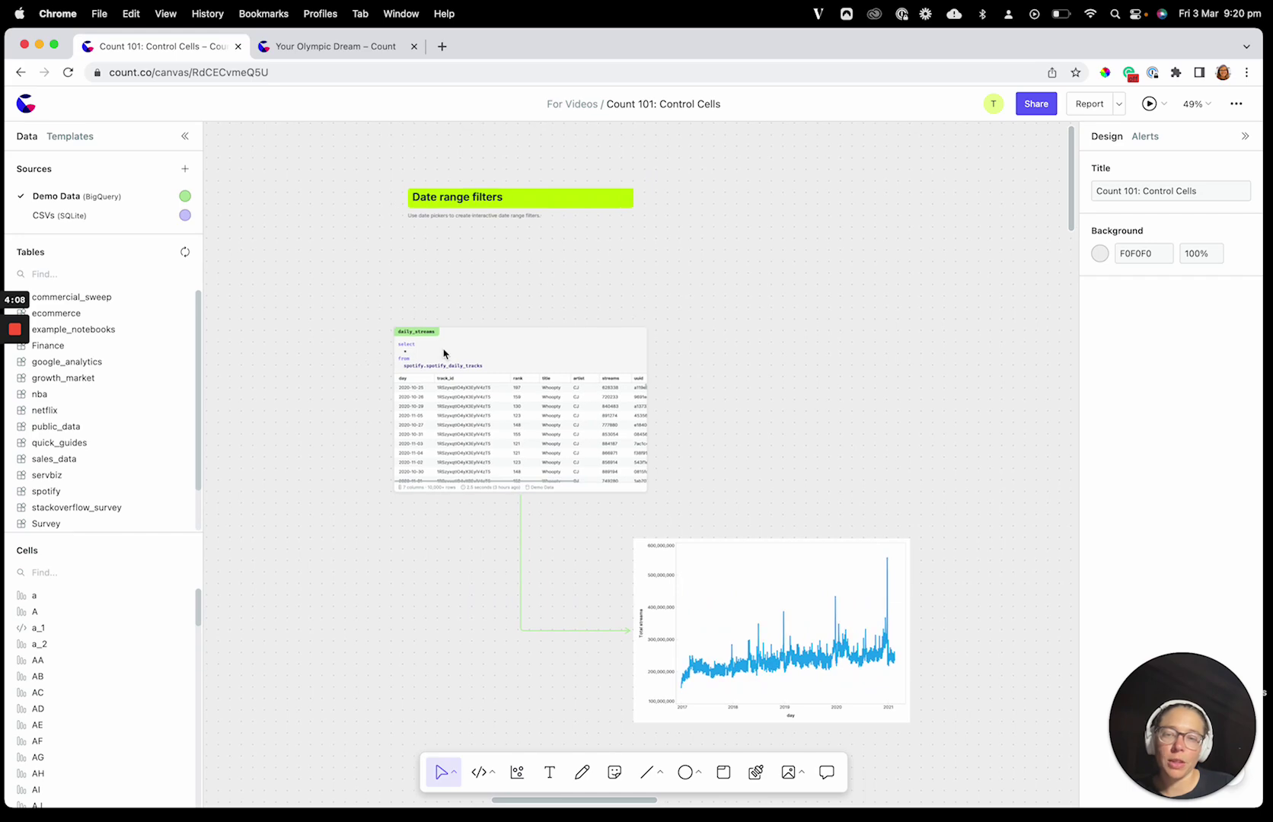
pyautogui.scroll(5, 478, 421)
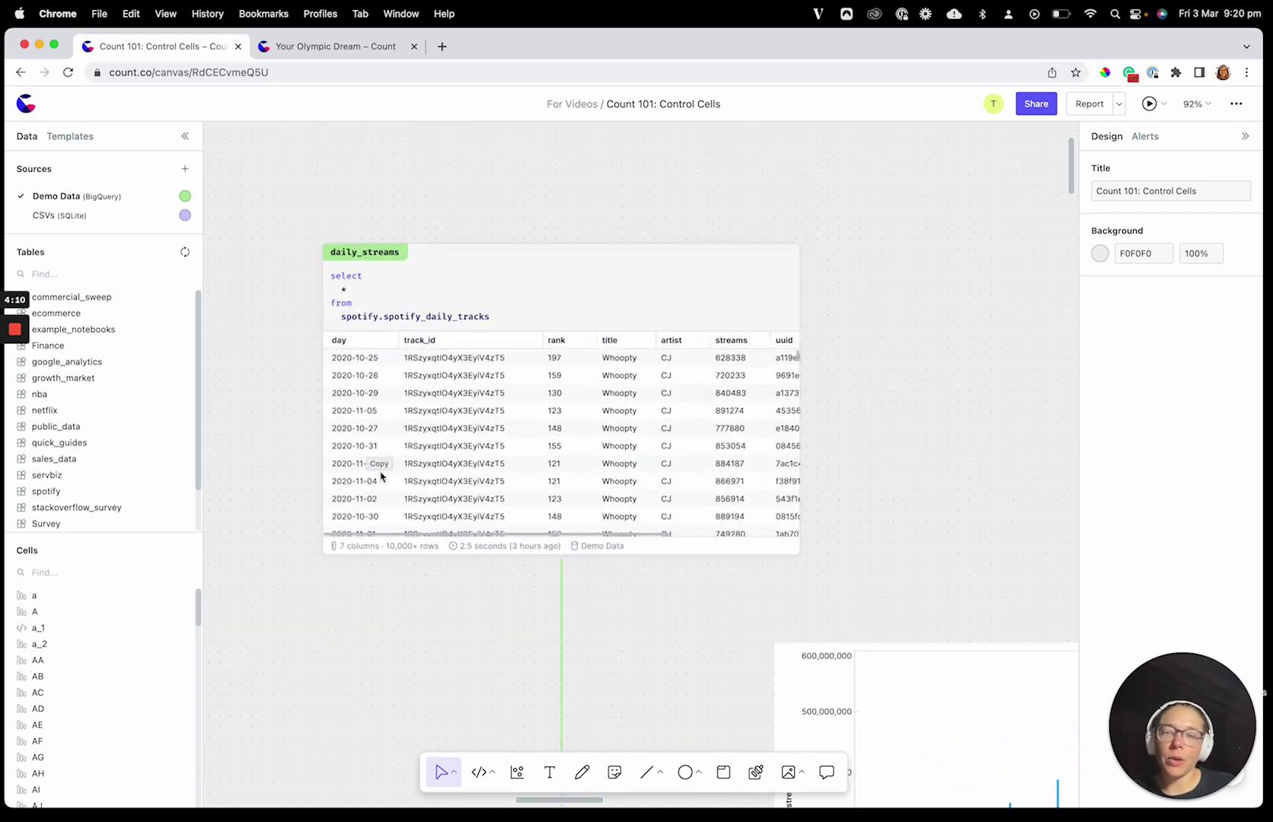
pyautogui.scroll(-8, 434, 625)
pyautogui.hscroll(6, 452, 651)
pyautogui.moveTo(618, 647)
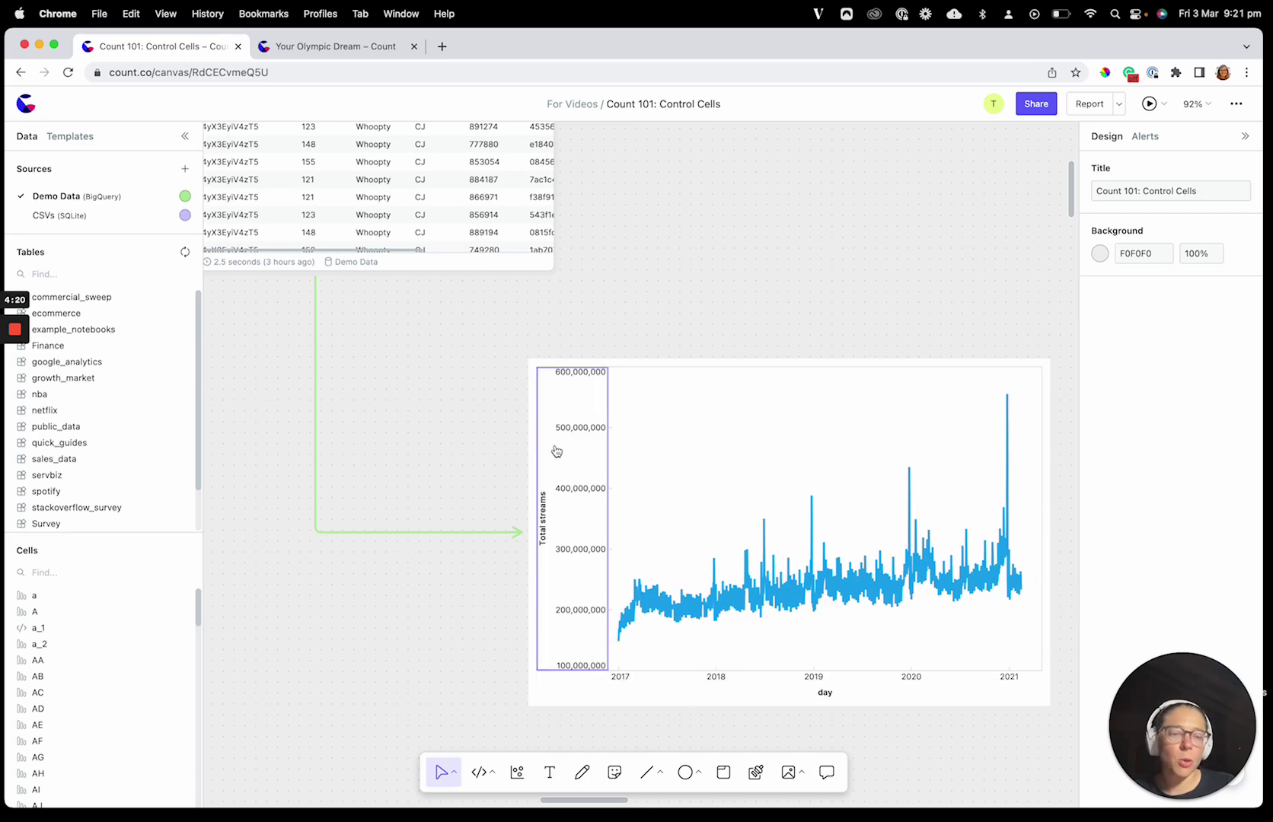
pyautogui.scroll(3, 557, 452)
pyautogui.keyDown('ctrl'); pyautogui.scroll(-2, 556, 450); pyautogui.keyUp('ctrl')
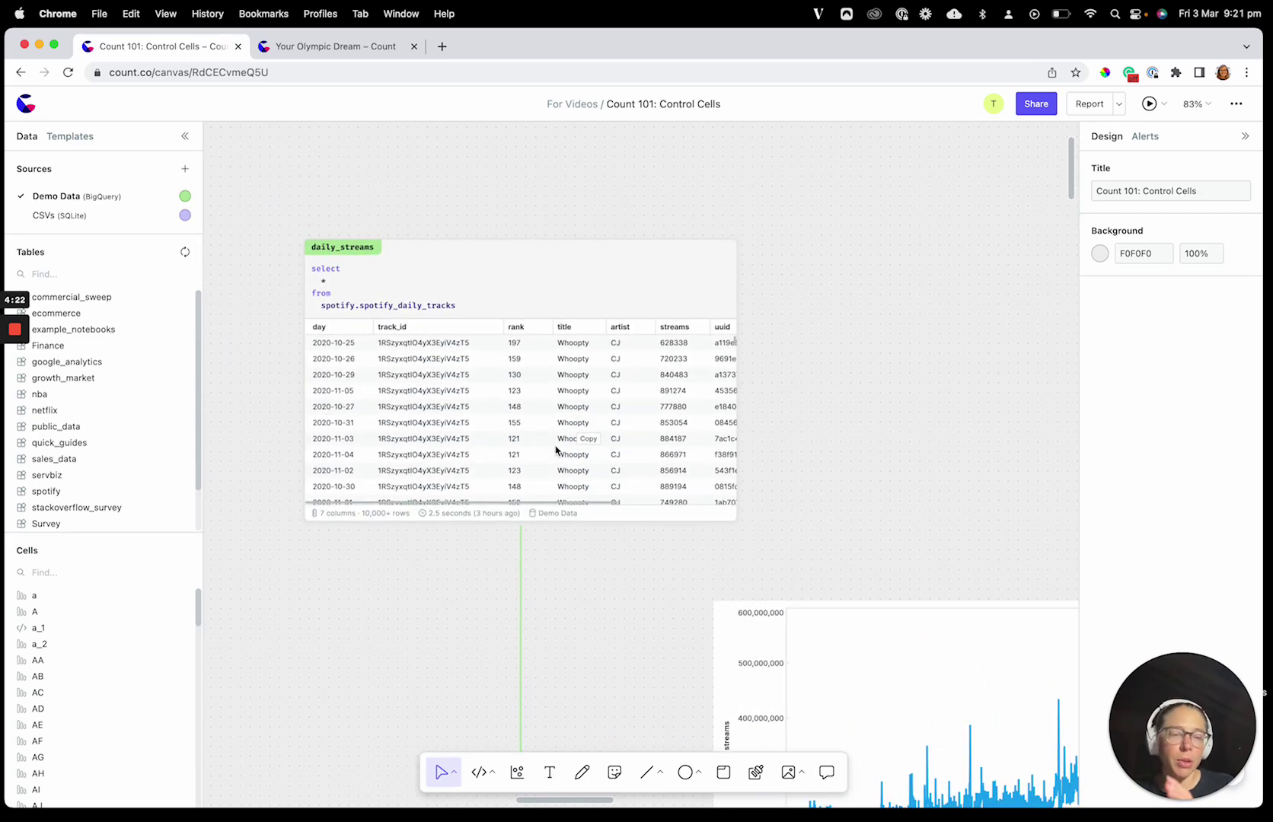
# Add a date picker control cell between the Date range filters description and the daily_streams cell
pyautogui.scroll(5, 392, 617)
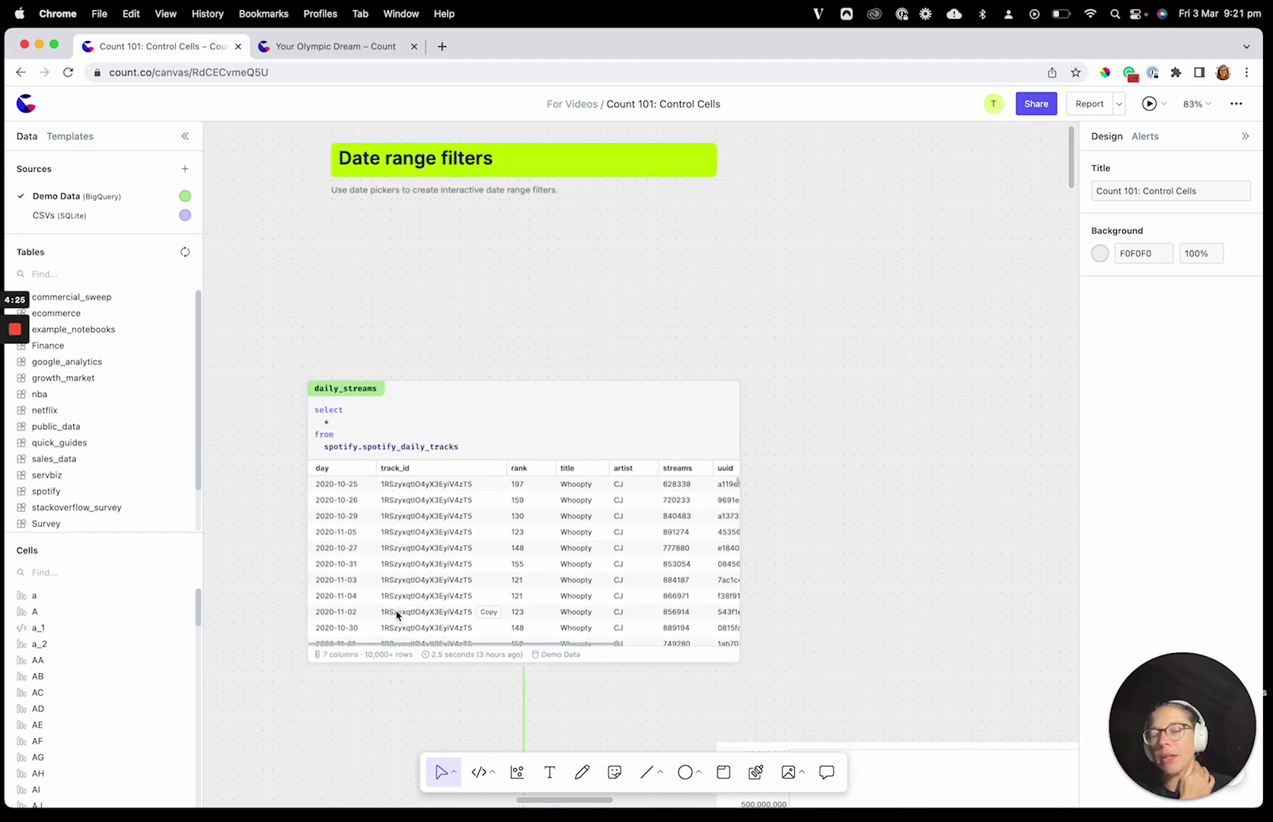
pyautogui.click(478, 772)
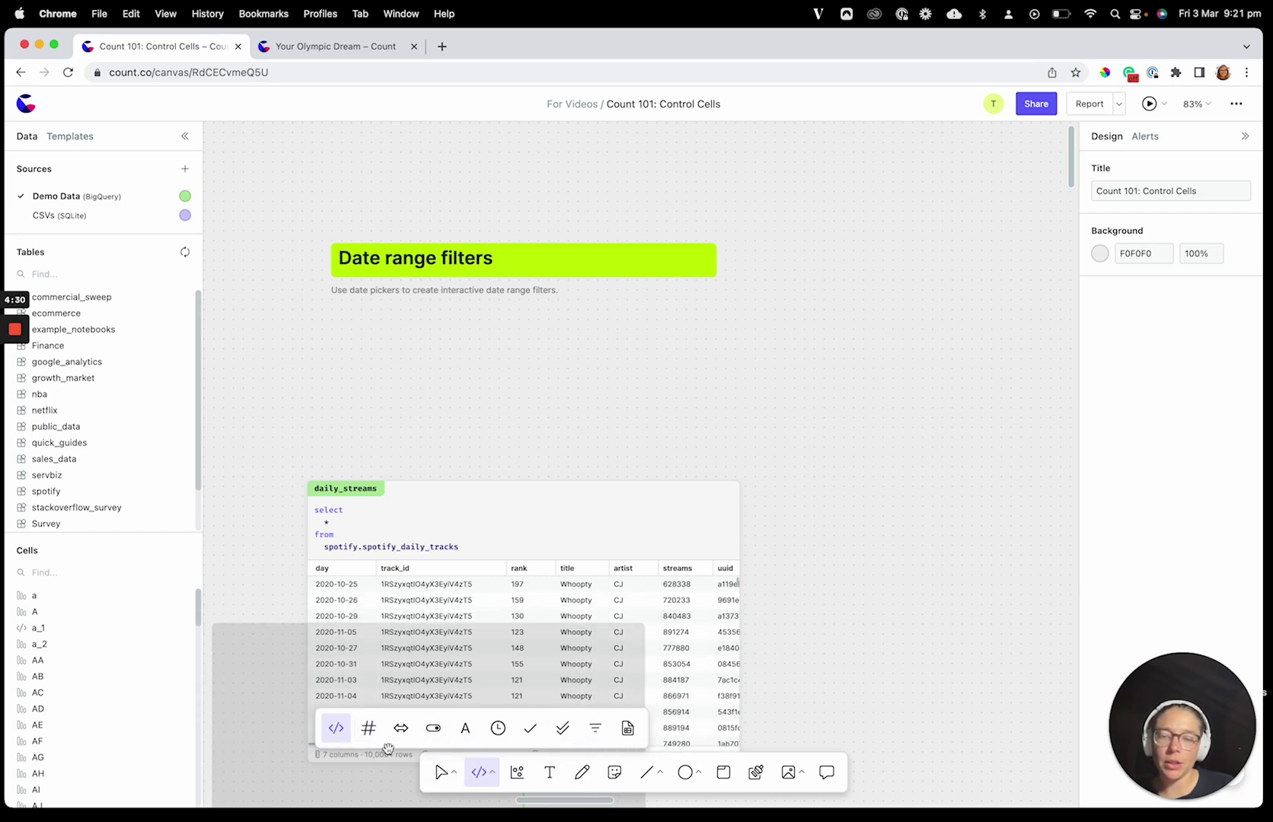
pyautogui.click(497, 730)
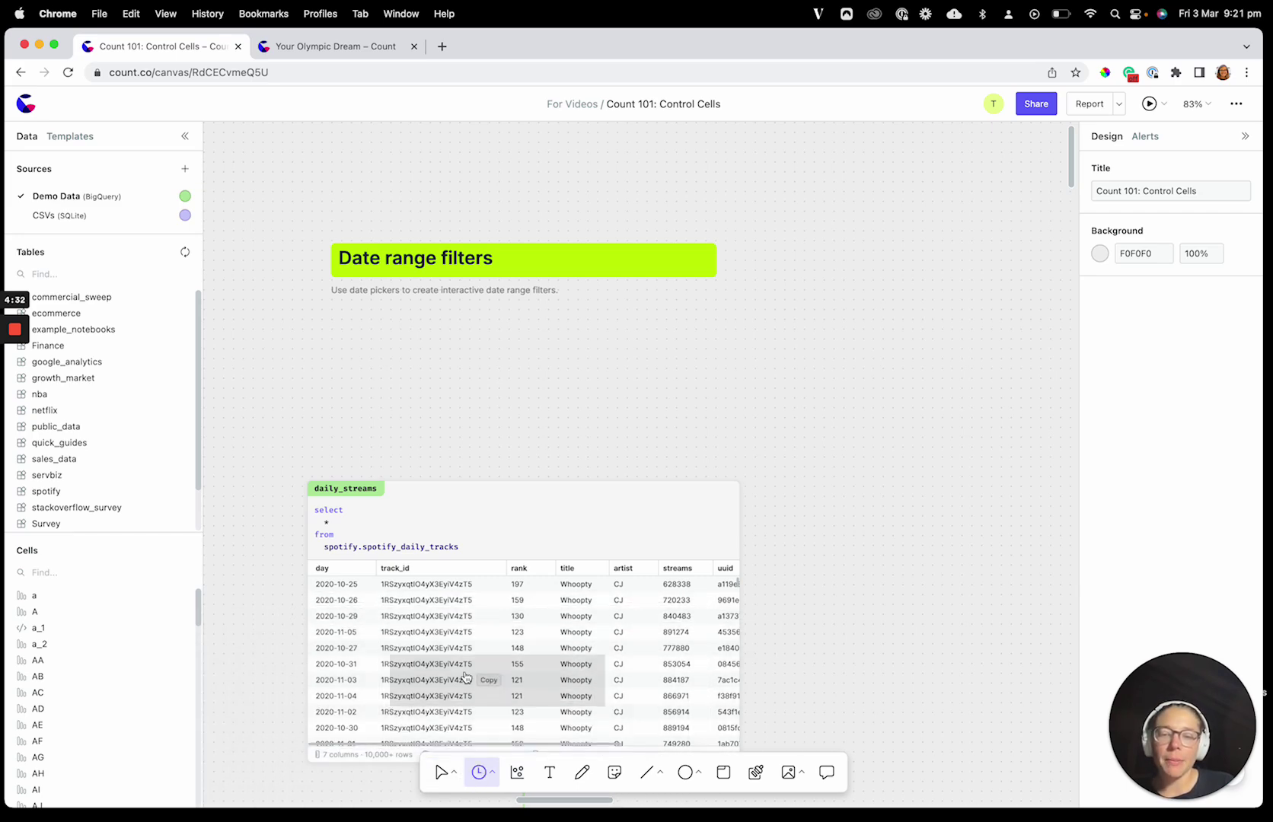
pyautogui.click(415, 411)
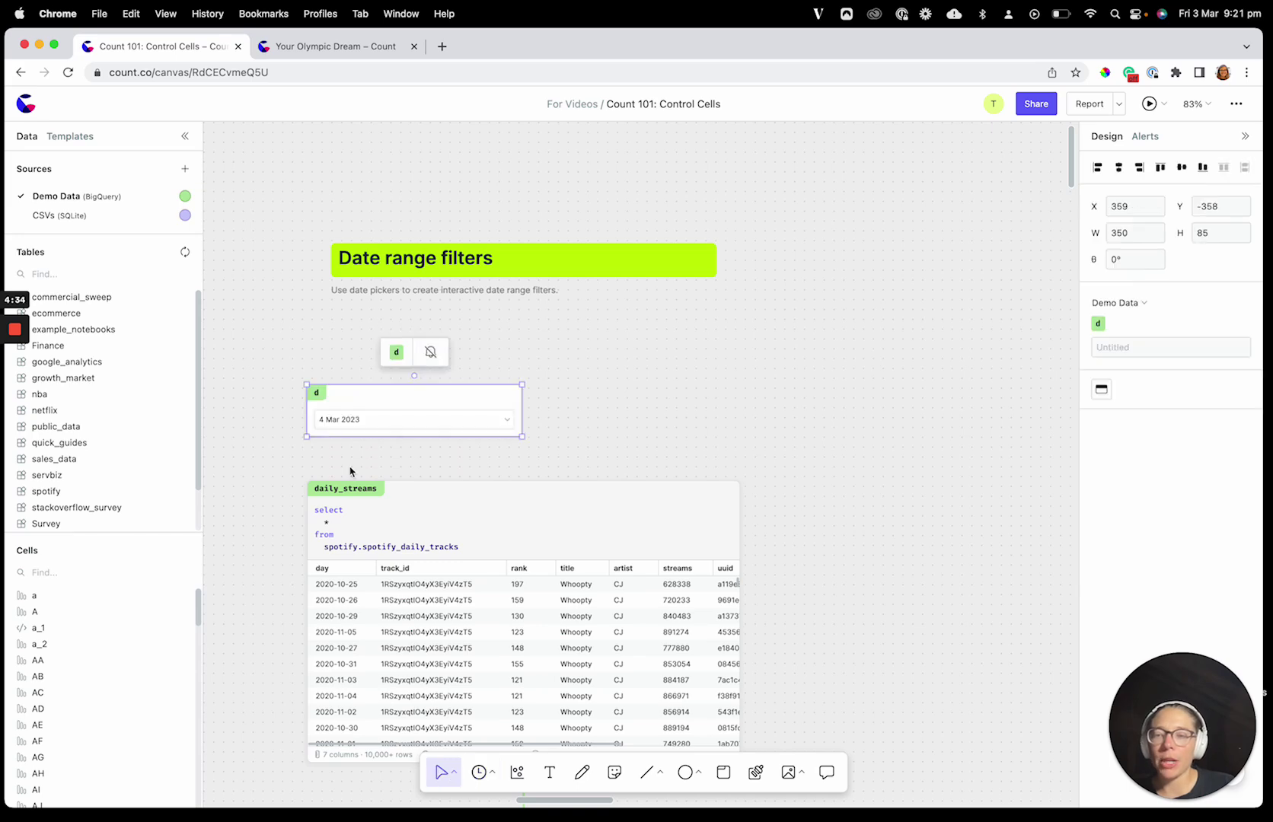
# Name the new date picker cell start_date and give it the title "Select a start date:"
pyautogui.scroll(5, 320, 396)
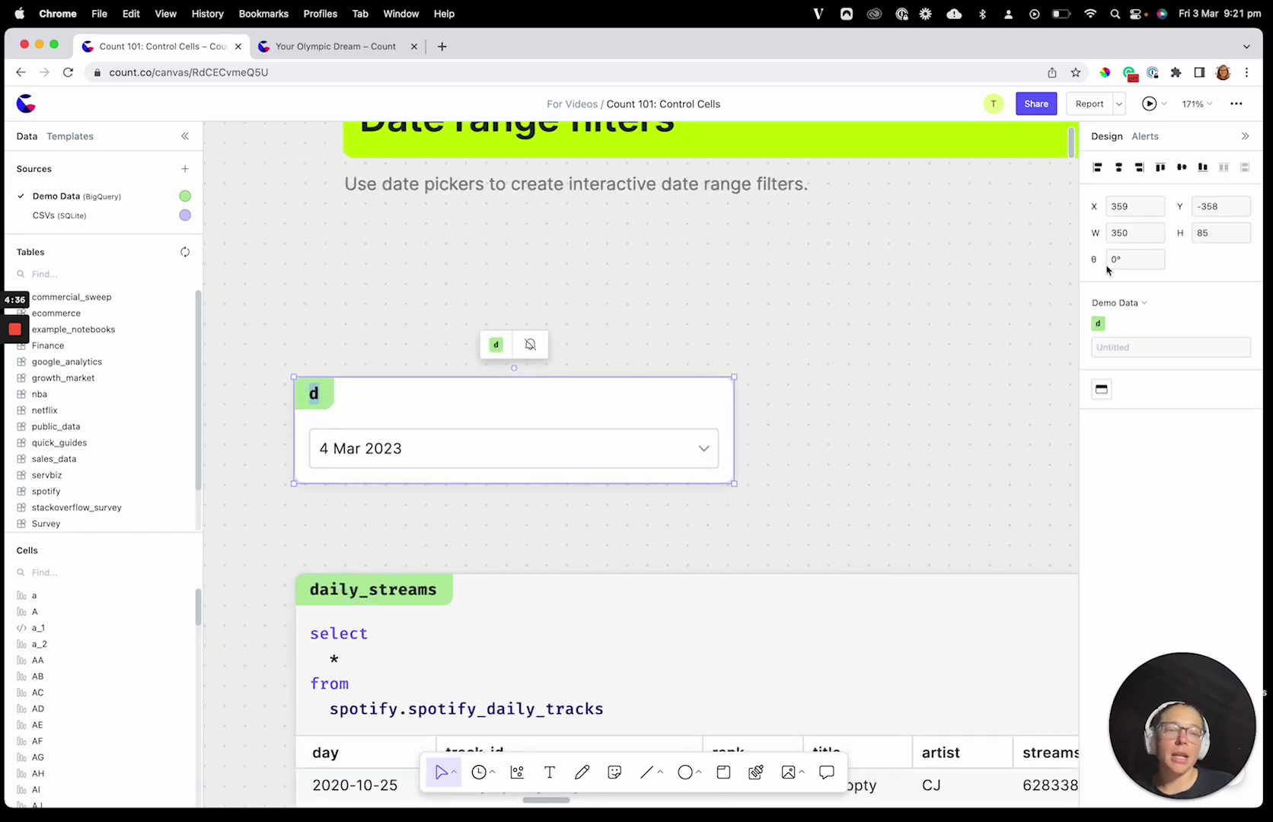
pyautogui.write('start_date')
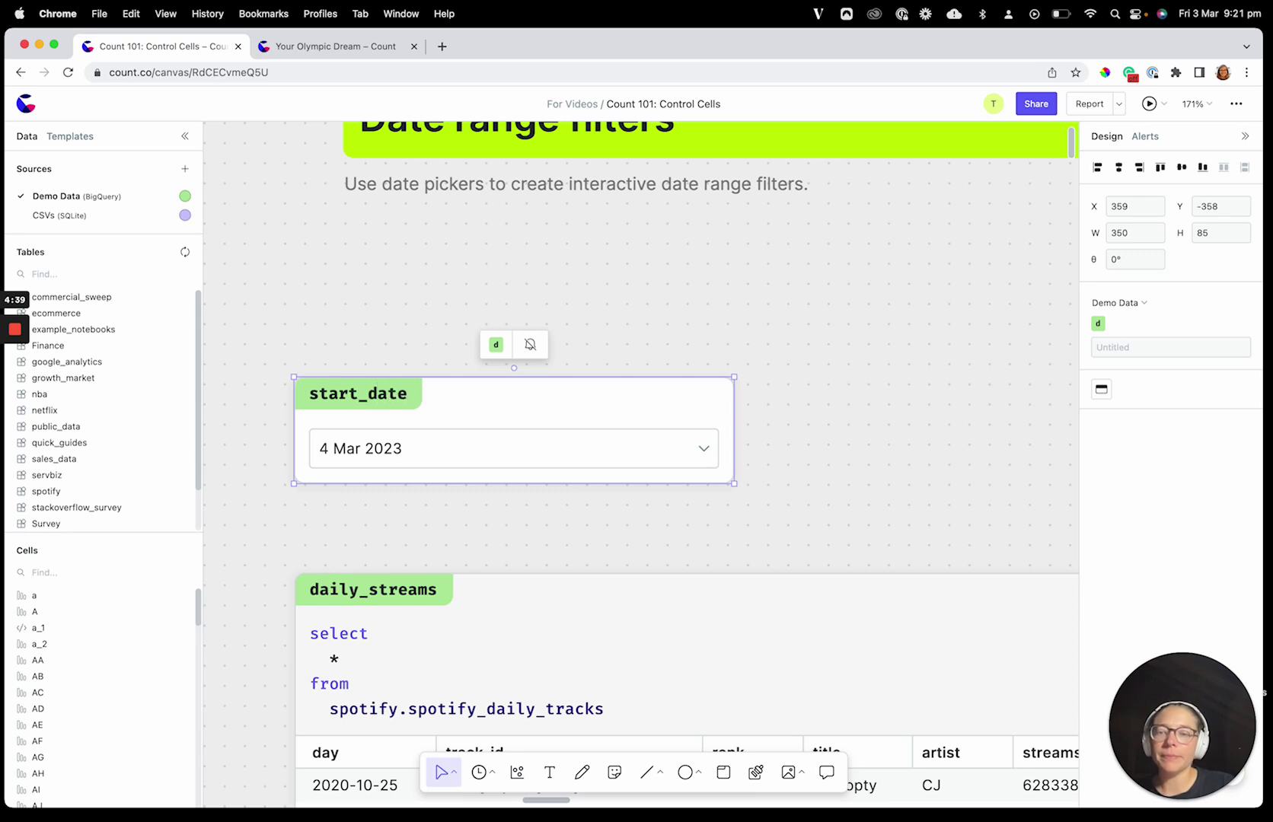
pyautogui.press('Return')
pyautogui.click(1123, 346)
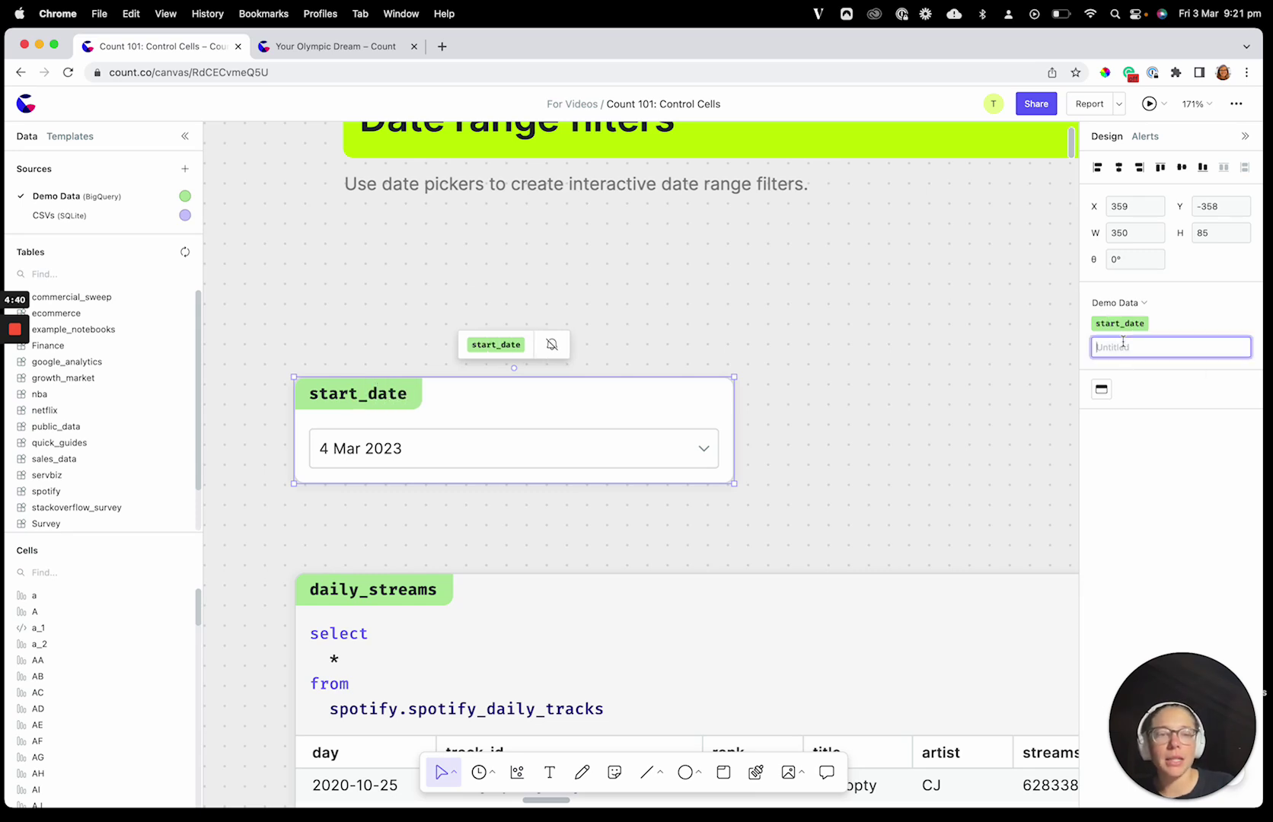
pyautogui.write('Select a start date:')
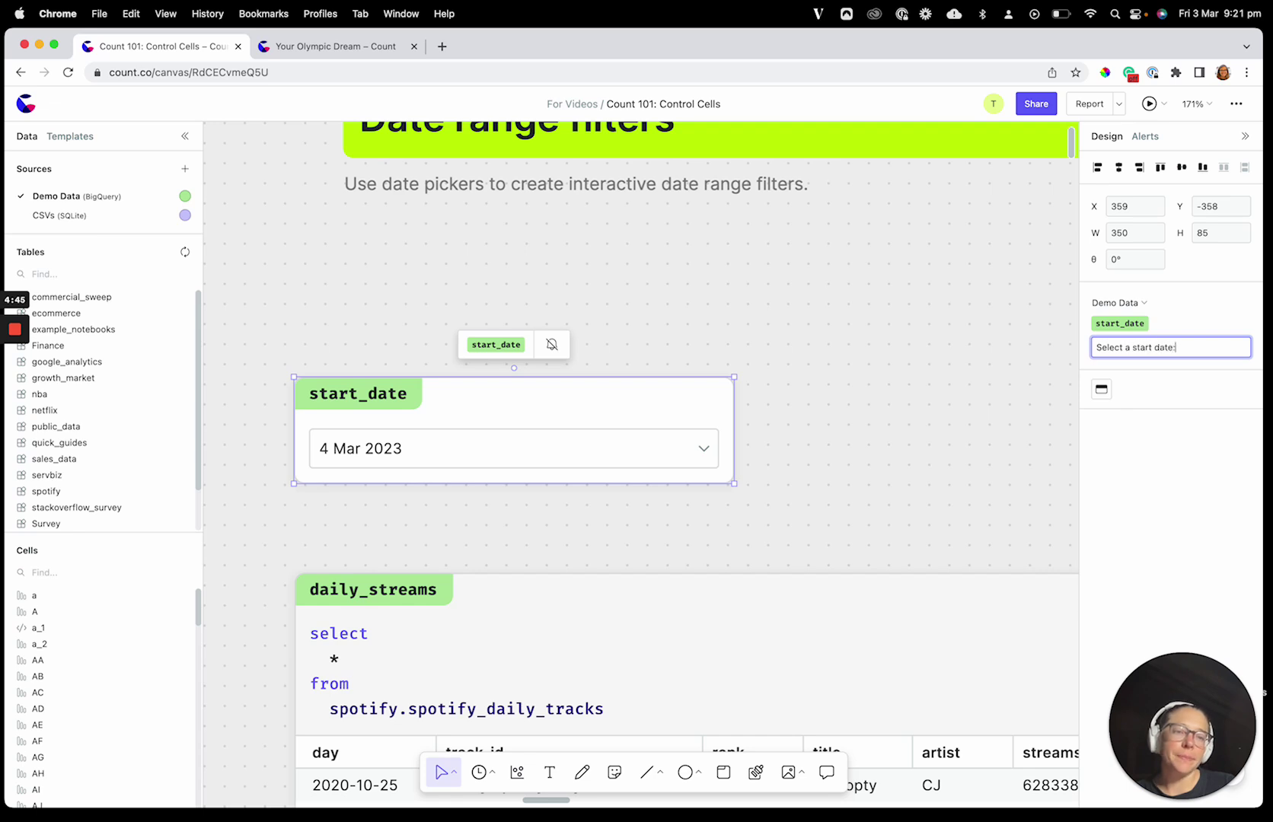
pyautogui.press('Return')
# Set the start_date picker to the exact date 1 Mar 2018
pyautogui.click(468, 454)
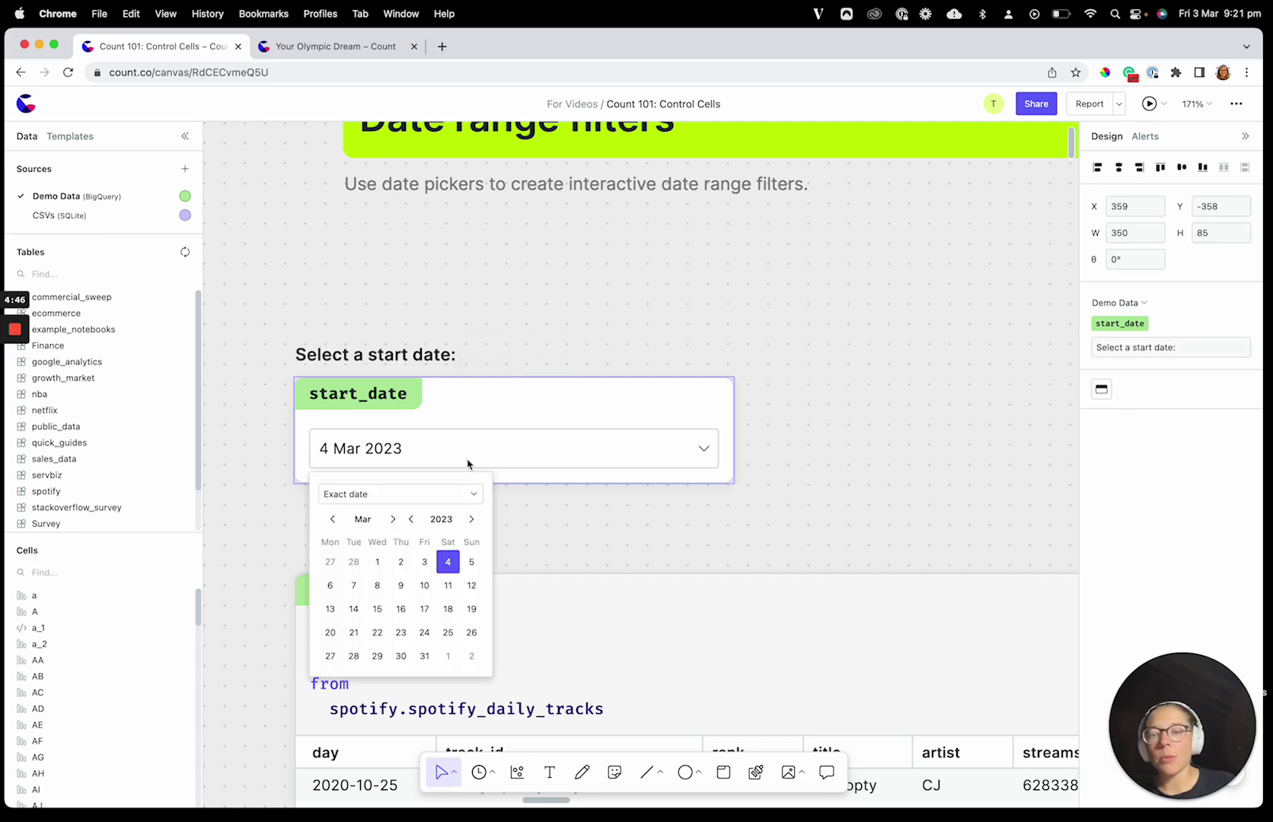
pyautogui.click(412, 520)
pyautogui.click(411, 519)
pyautogui.click(412, 519)
pyautogui.click(412, 519)
pyautogui.click(411, 519)
pyautogui.click(412, 519)
pyautogui.click(472, 519)
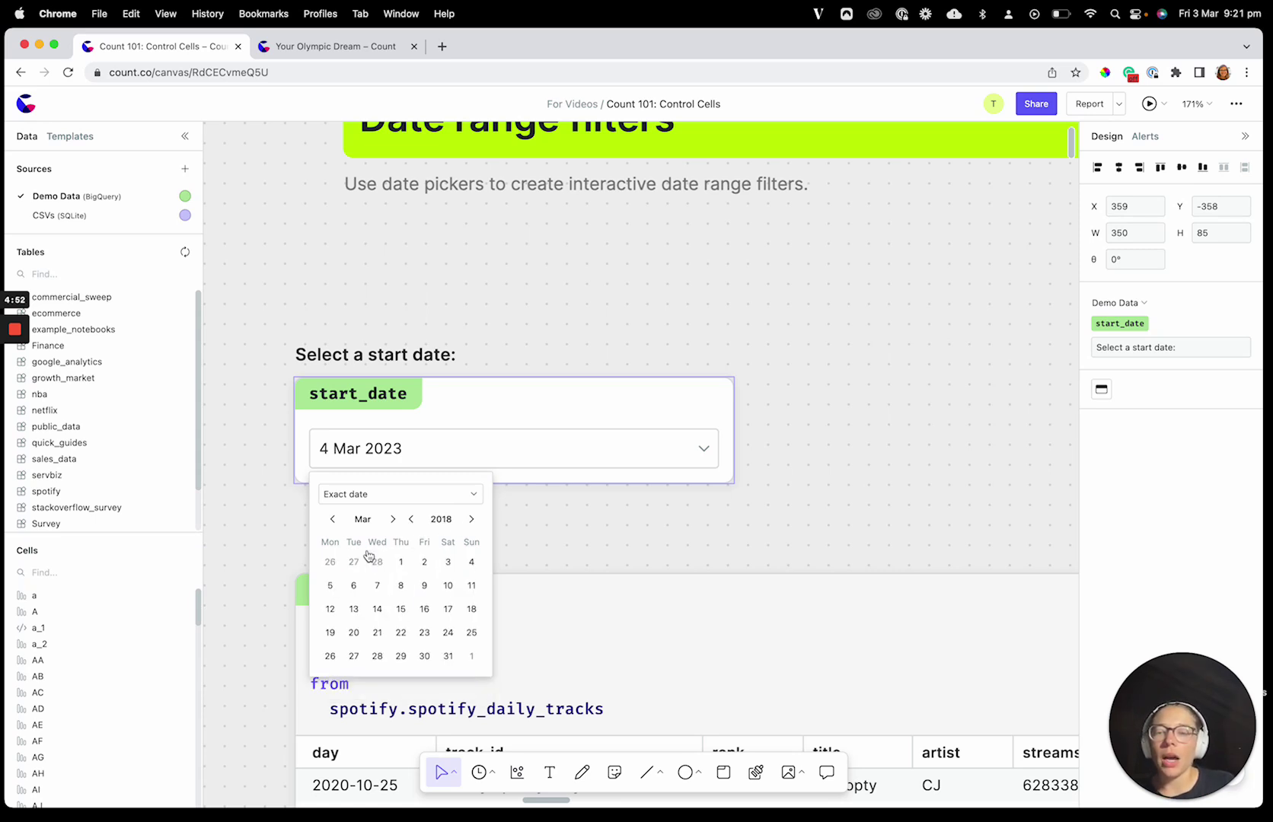
pyautogui.click(401, 562)
pyautogui.click(278, 518)
# Switch the start_date picker to a custom relative date of 3 days ago and review its unit and direction options
pyautogui.scroll(-5, 278, 518)
pyautogui.scroll(-3, 472, 327)
pyautogui.click(454, 355)
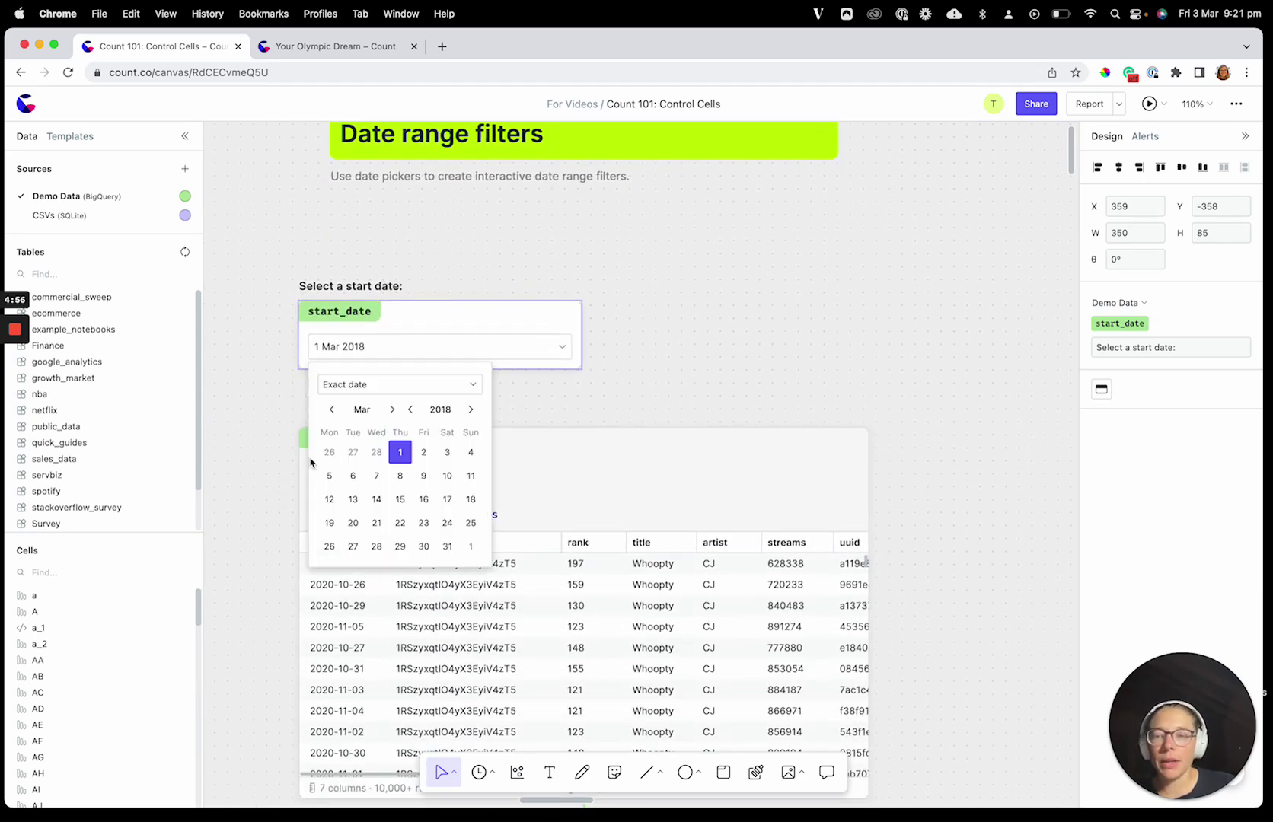
pyautogui.click(364, 387)
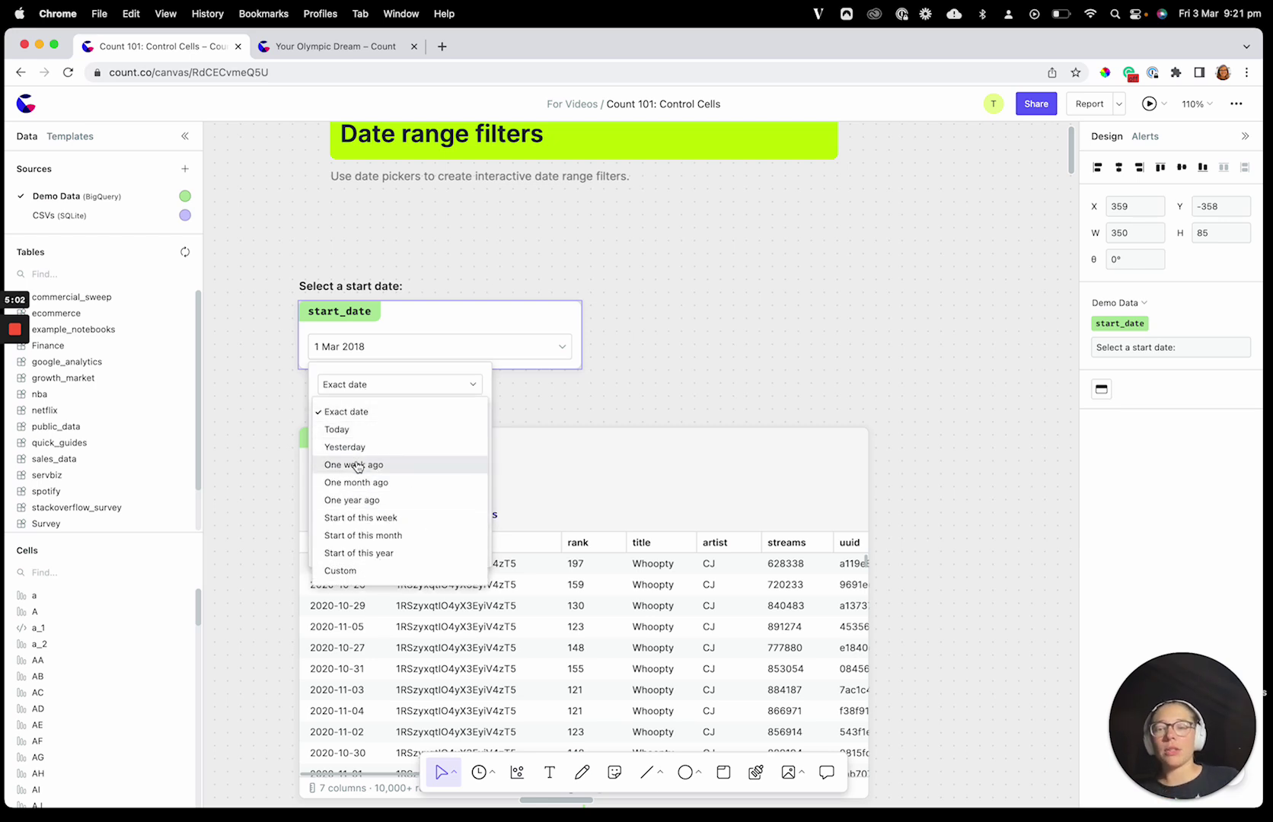
pyautogui.click(358, 572)
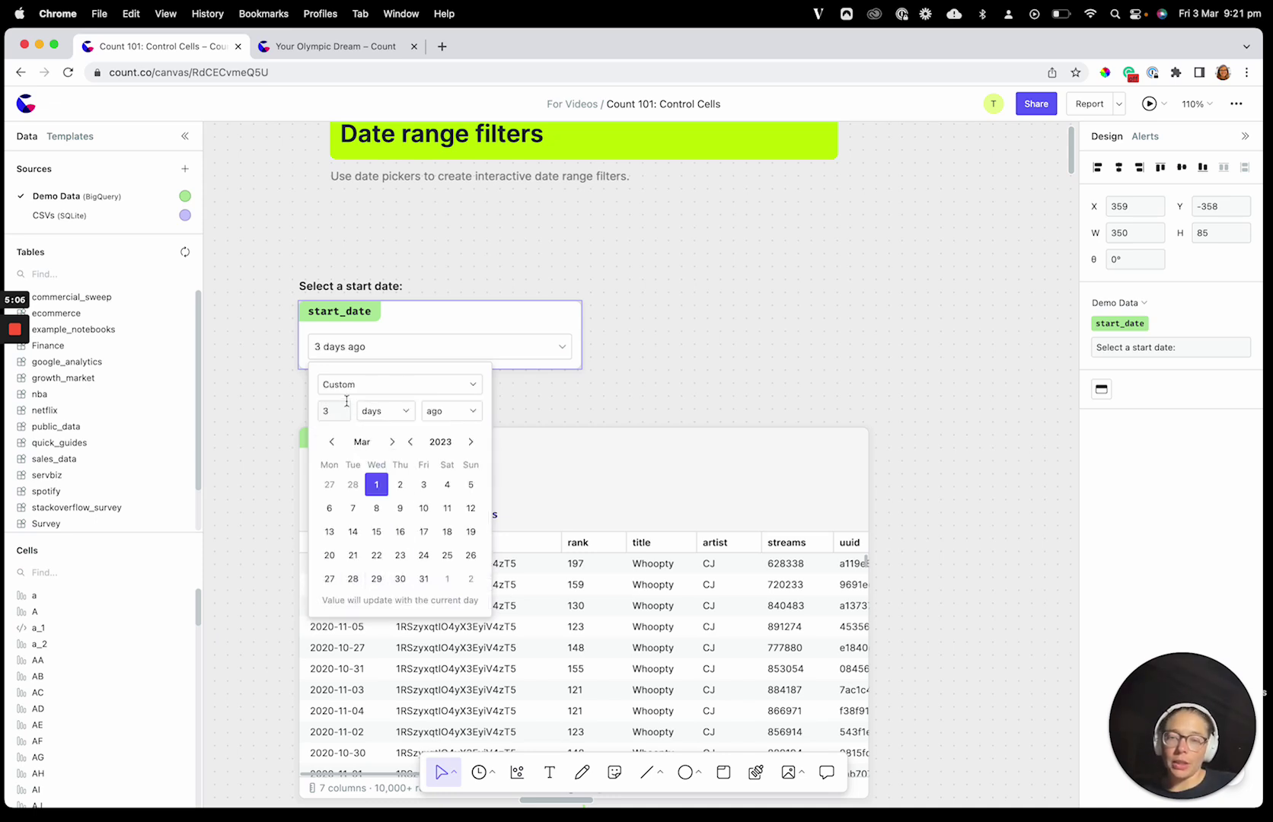
pyautogui.click(366, 415)
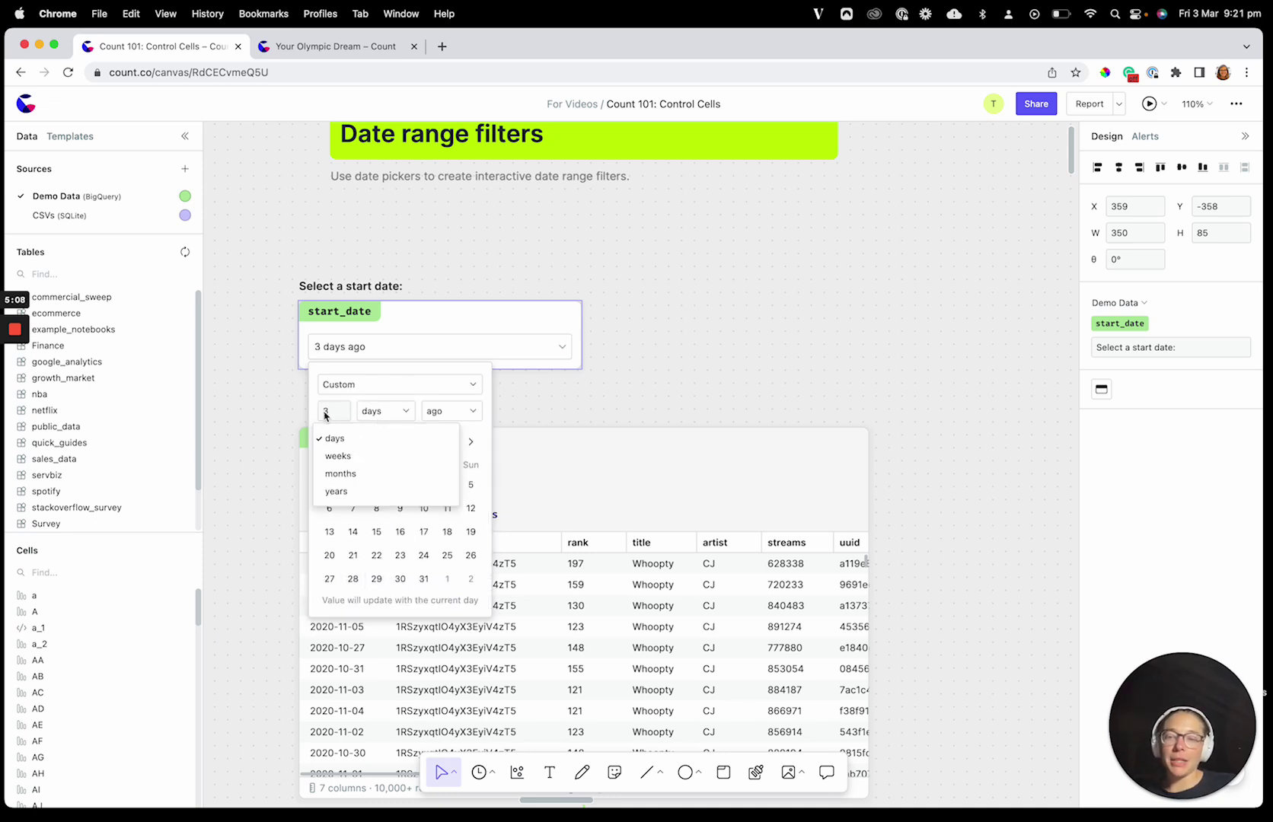
pyautogui.click(332, 405)
pyautogui.click(456, 415)
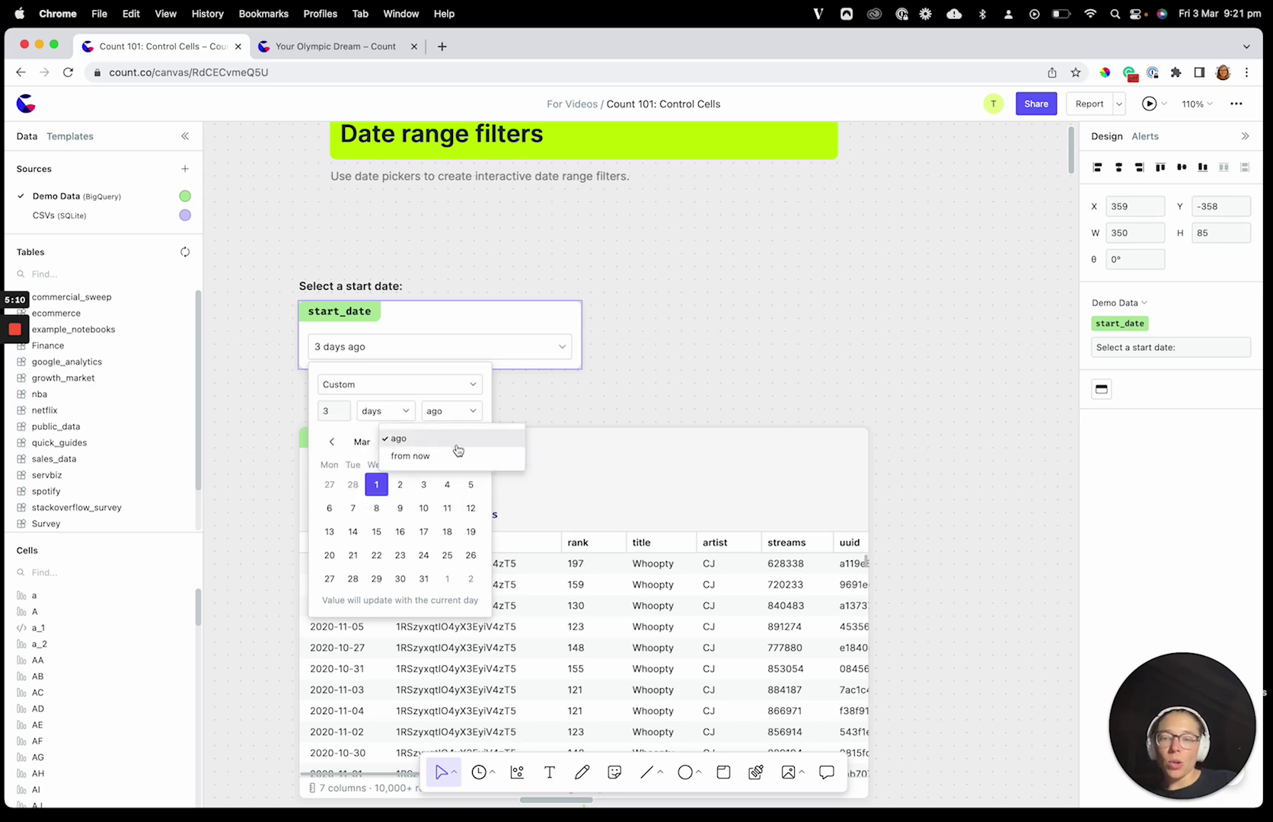
pyautogui.click(509, 402)
pyautogui.click(386, 358)
pyautogui.click(386, 353)
# Return the start_date picker to exact date mode and choose 1 Mar 2018
pyautogui.click(343, 387)
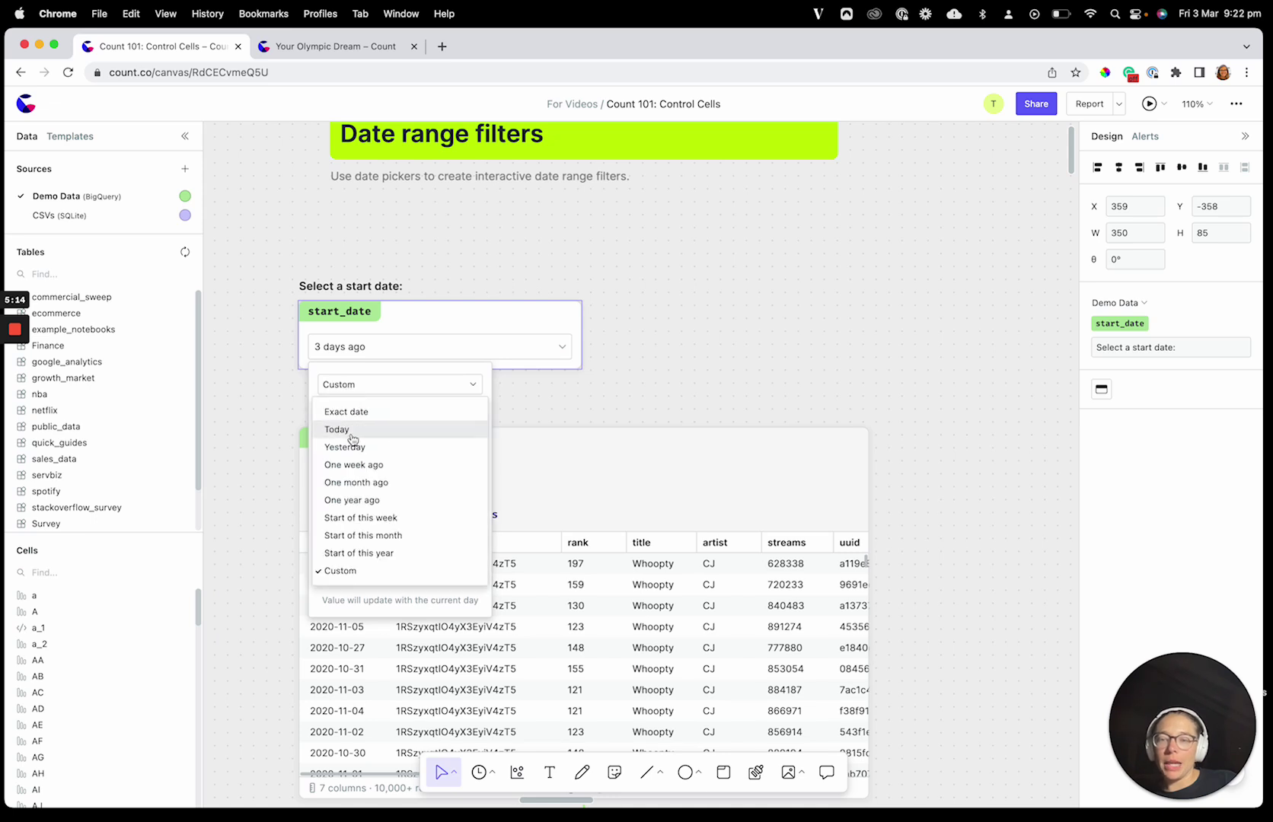
pyautogui.click(344, 411)
pyautogui.click(409, 412)
pyautogui.click(409, 412)
pyautogui.click(409, 411)
pyautogui.click(409, 411)
pyautogui.click(409, 412)
pyautogui.click(400, 453)
pyautogui.click(264, 374)
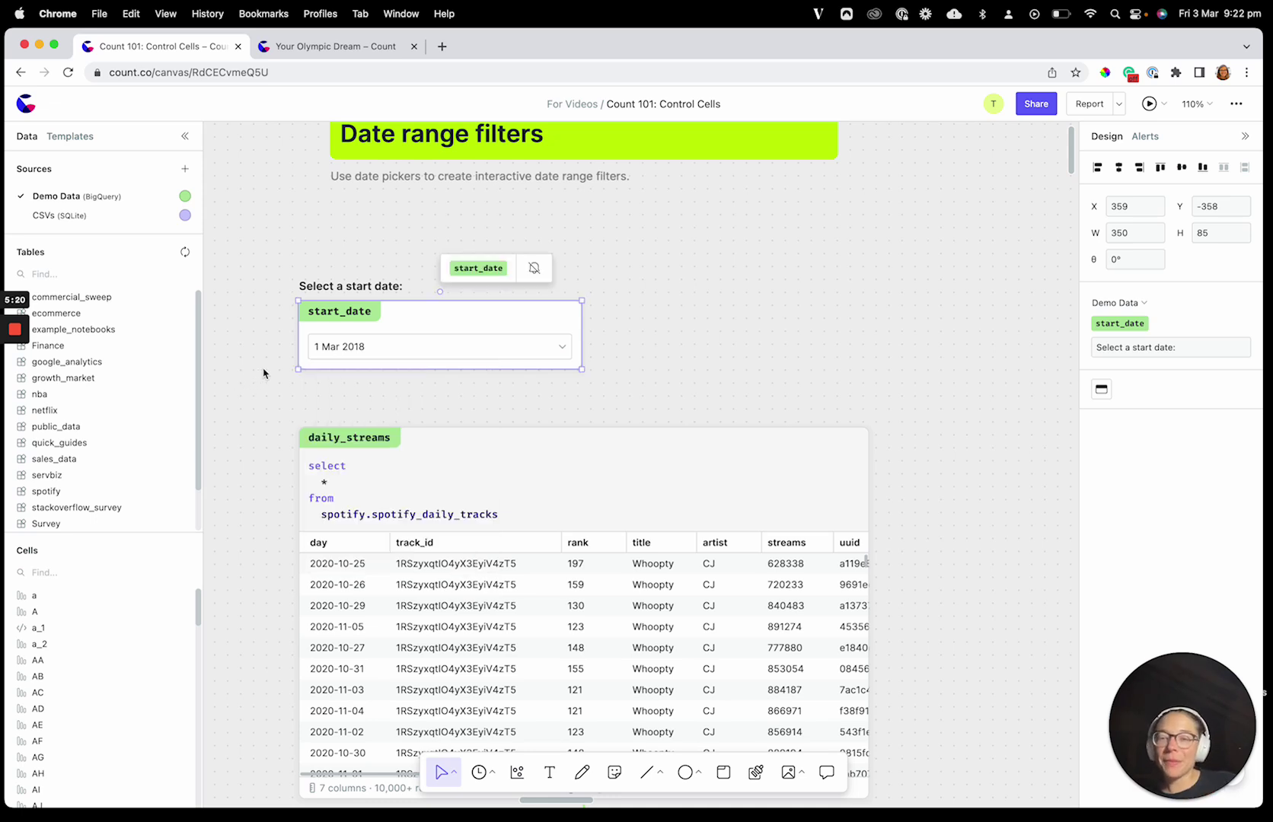
# Nudge the start_date cell so its left edge lines up with the daily_streams cell
pyautogui.scroll(-1, 263, 373)
pyautogui.moveTo(430, 318); pyautogui.dragTo(431, 314)
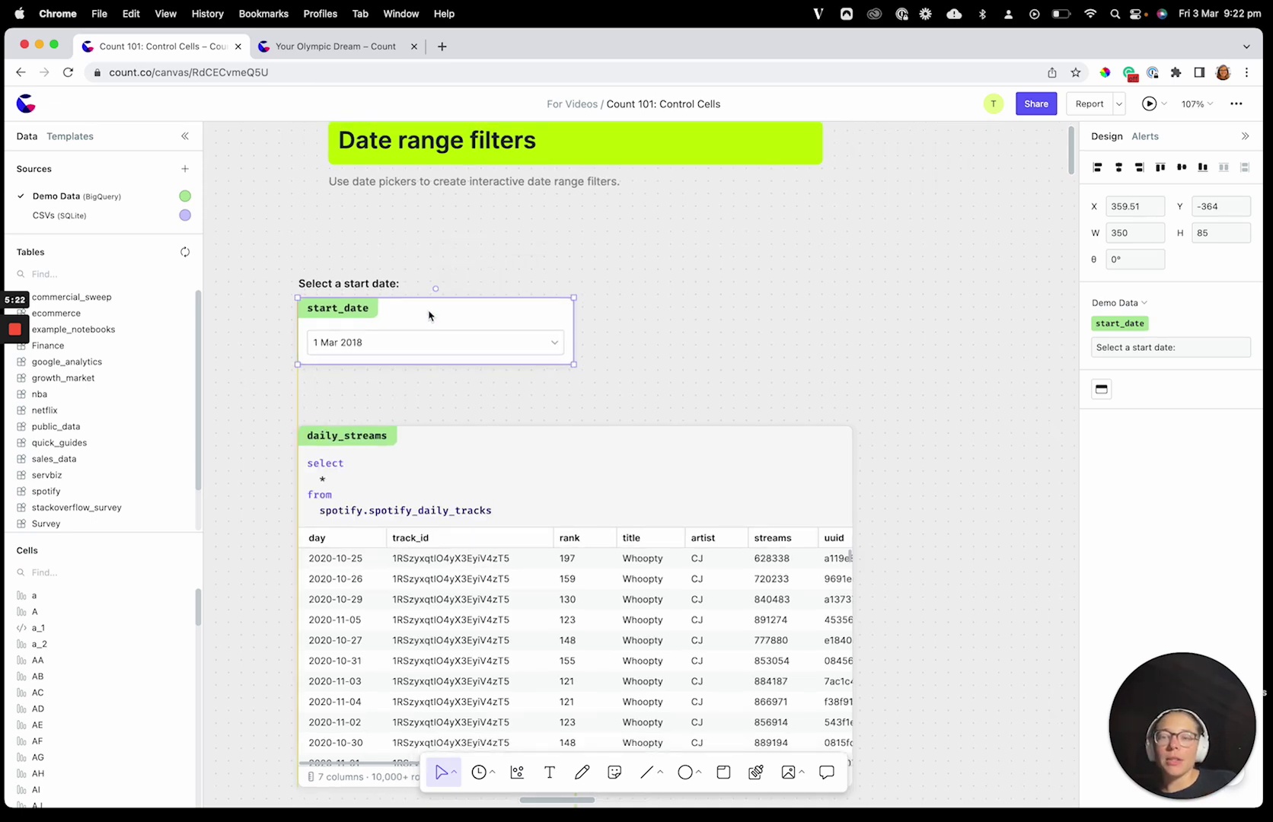
# Add the condition "where day >= (select value from start_date)" to the daily_streams query and run it
pyautogui.scroll(-3, 274, 475)
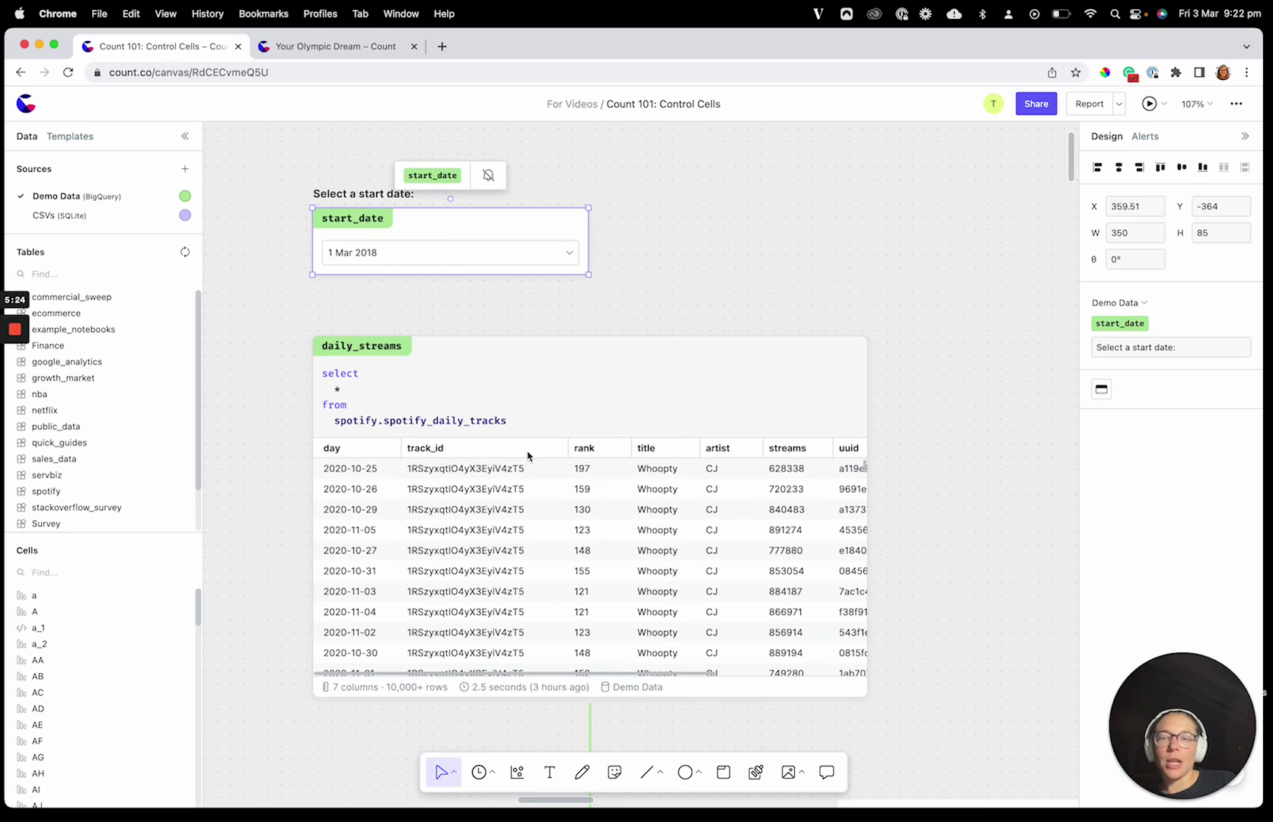
pyautogui.scroll(-5, 526, 476)
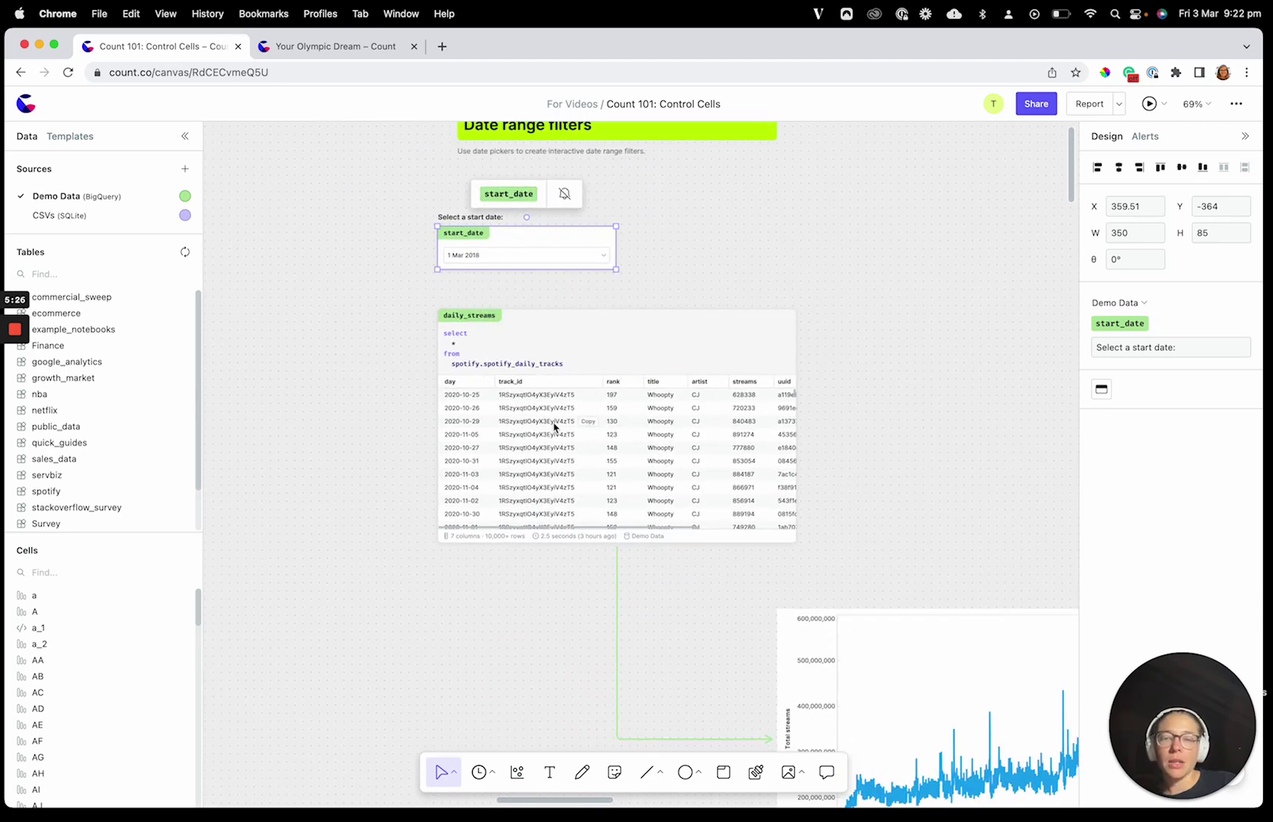
pyautogui.scroll(5, 561, 428)
pyautogui.scroll(1, 276, 392)
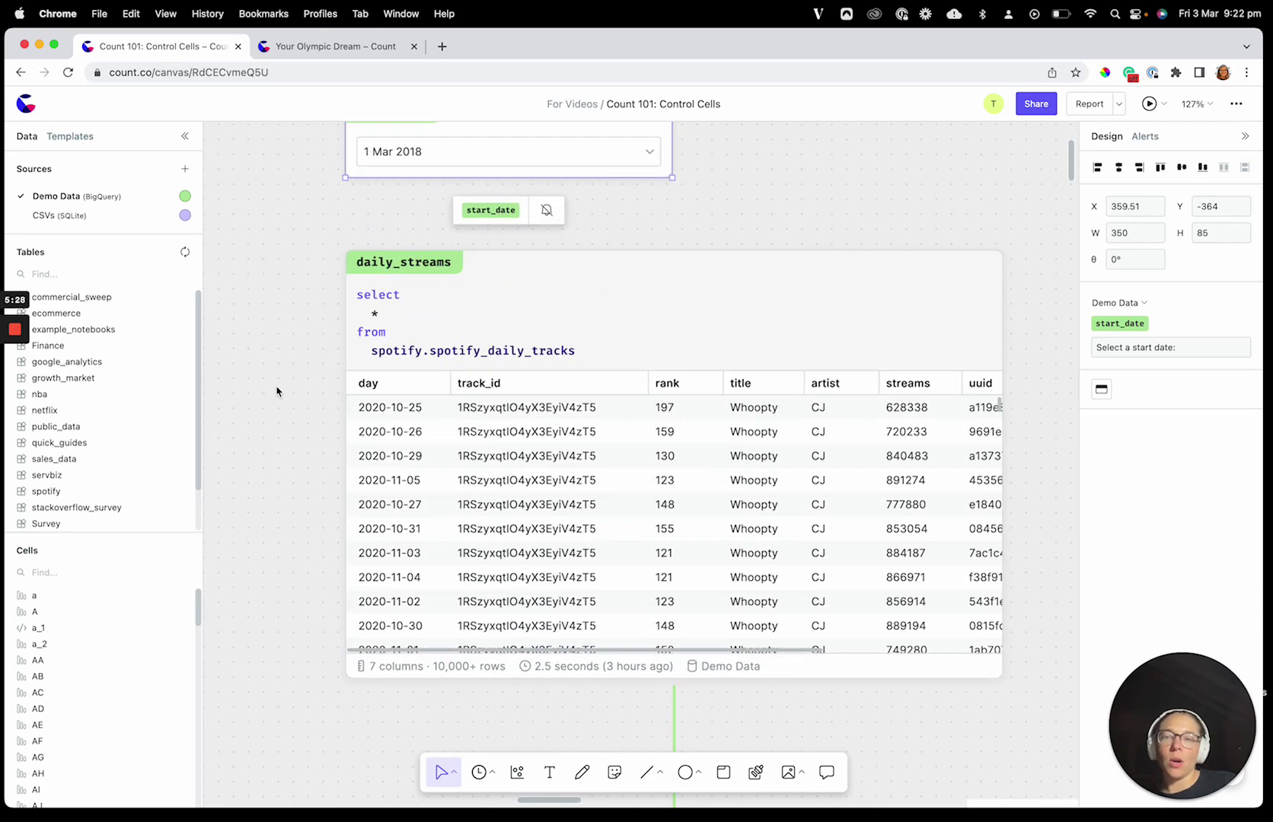
pyautogui.scroll(5, 276, 391)
pyautogui.scroll(-1, 278, 467)
pyautogui.click(495, 540)
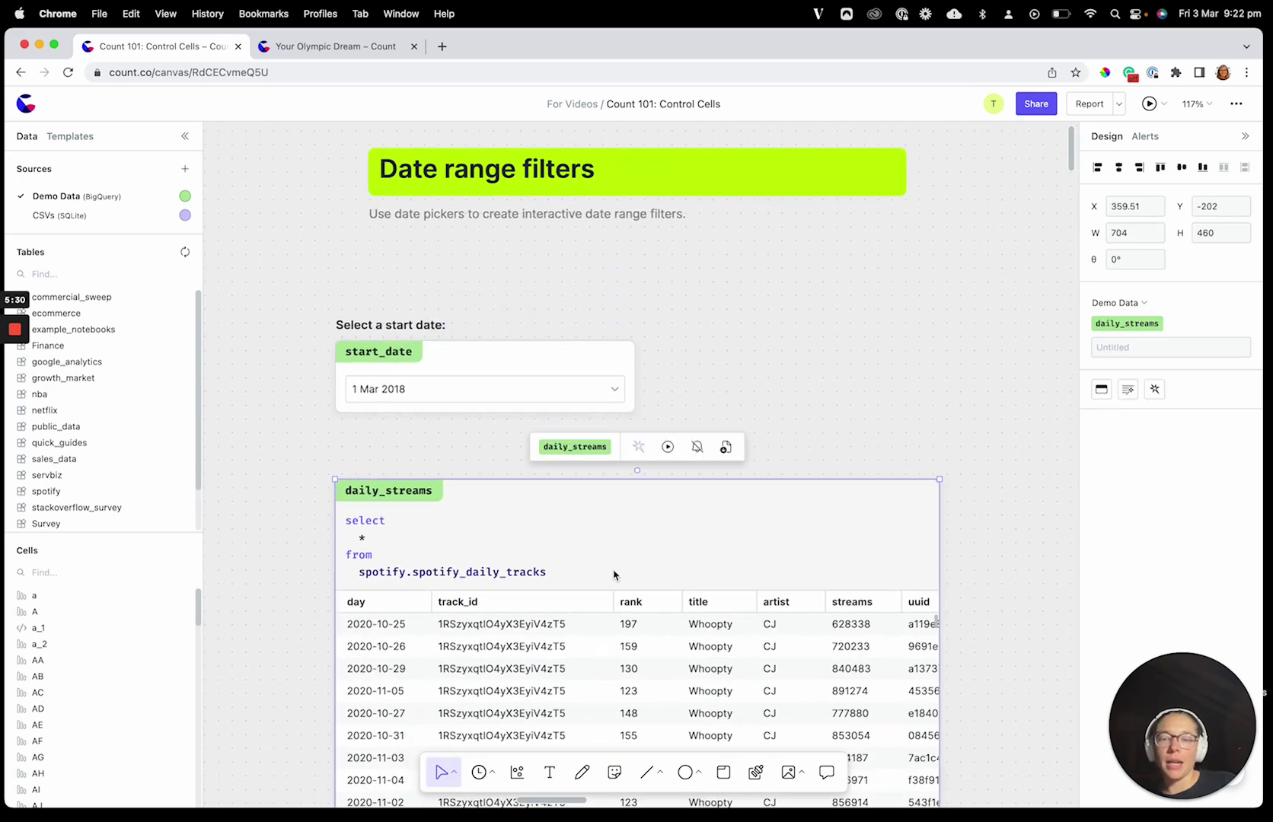
pyautogui.click(570, 572)
pyautogui.doubleClick(555, 569)
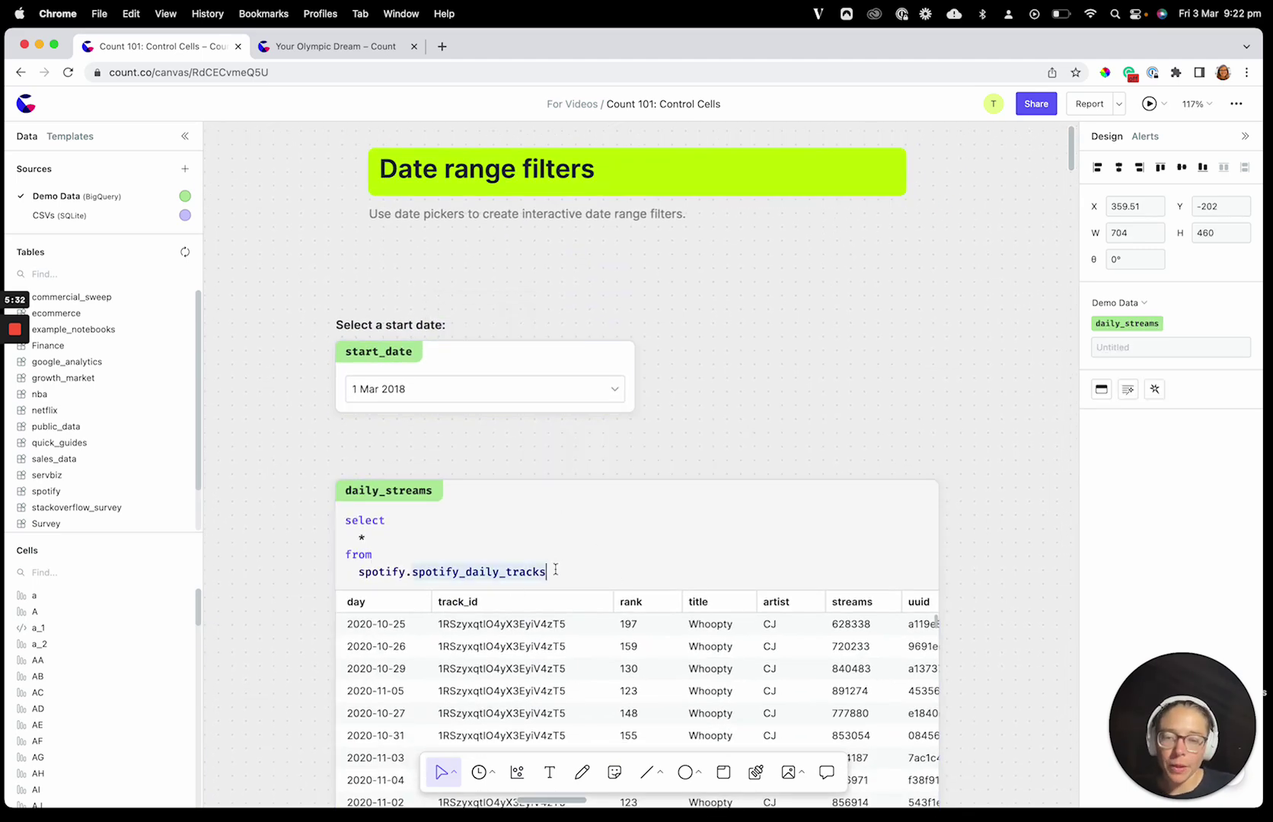
pyautogui.click(556, 569)
pyautogui.press('Return')
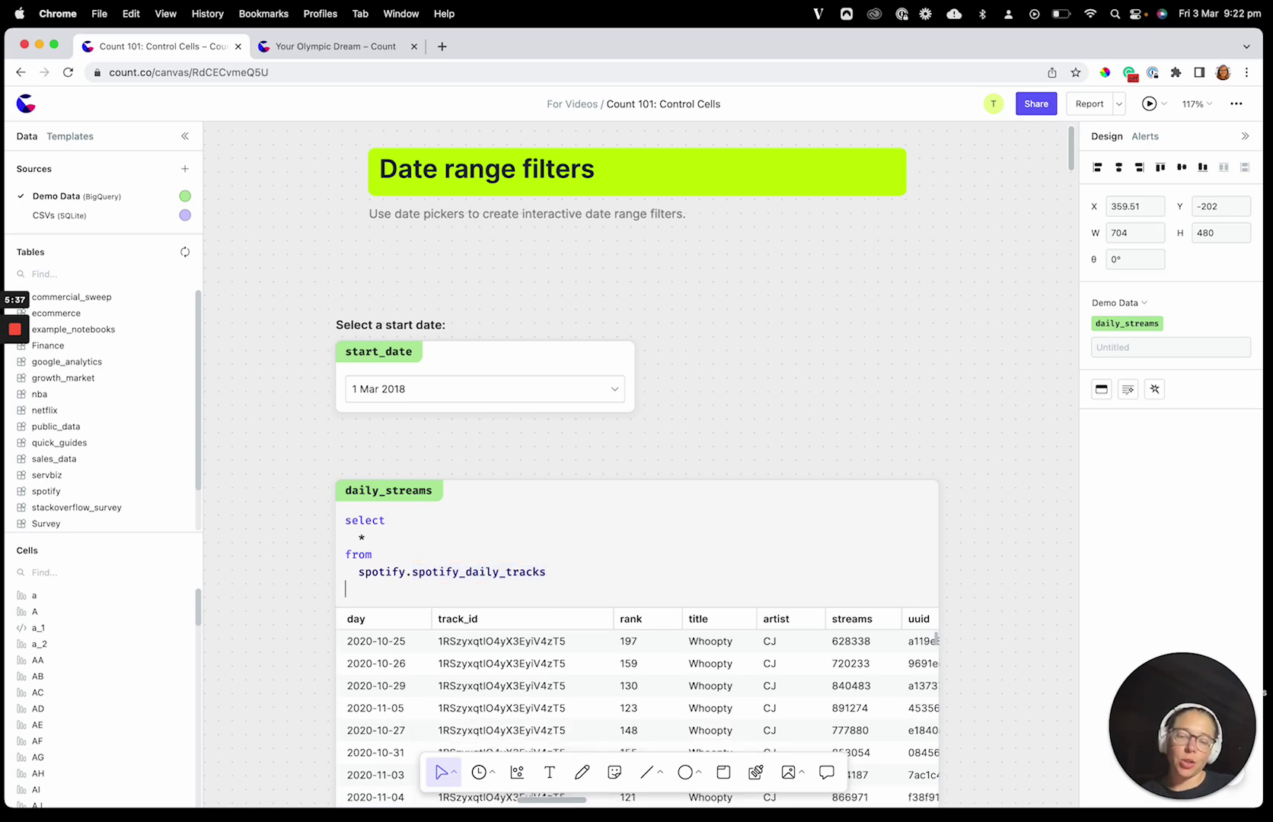
pyautogui.write('where ')
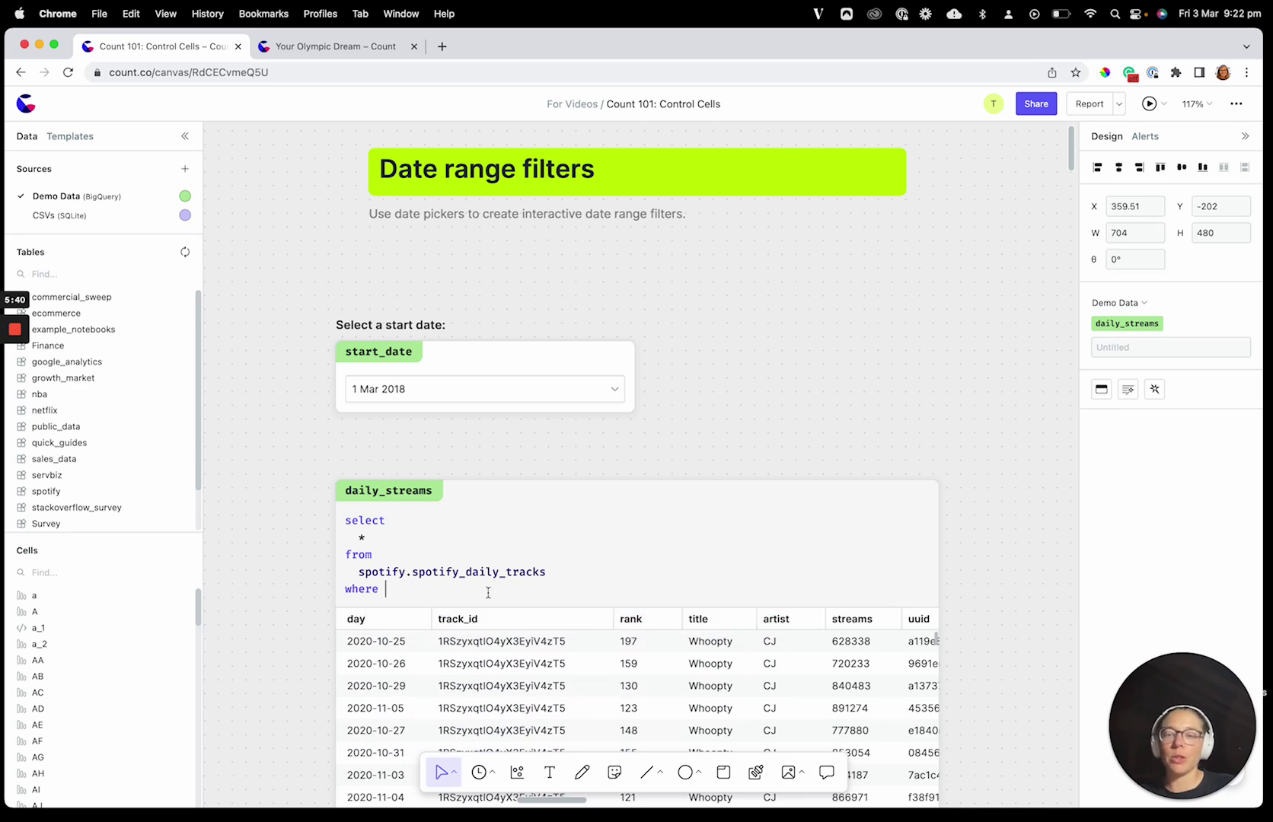
pyautogui.write('da')
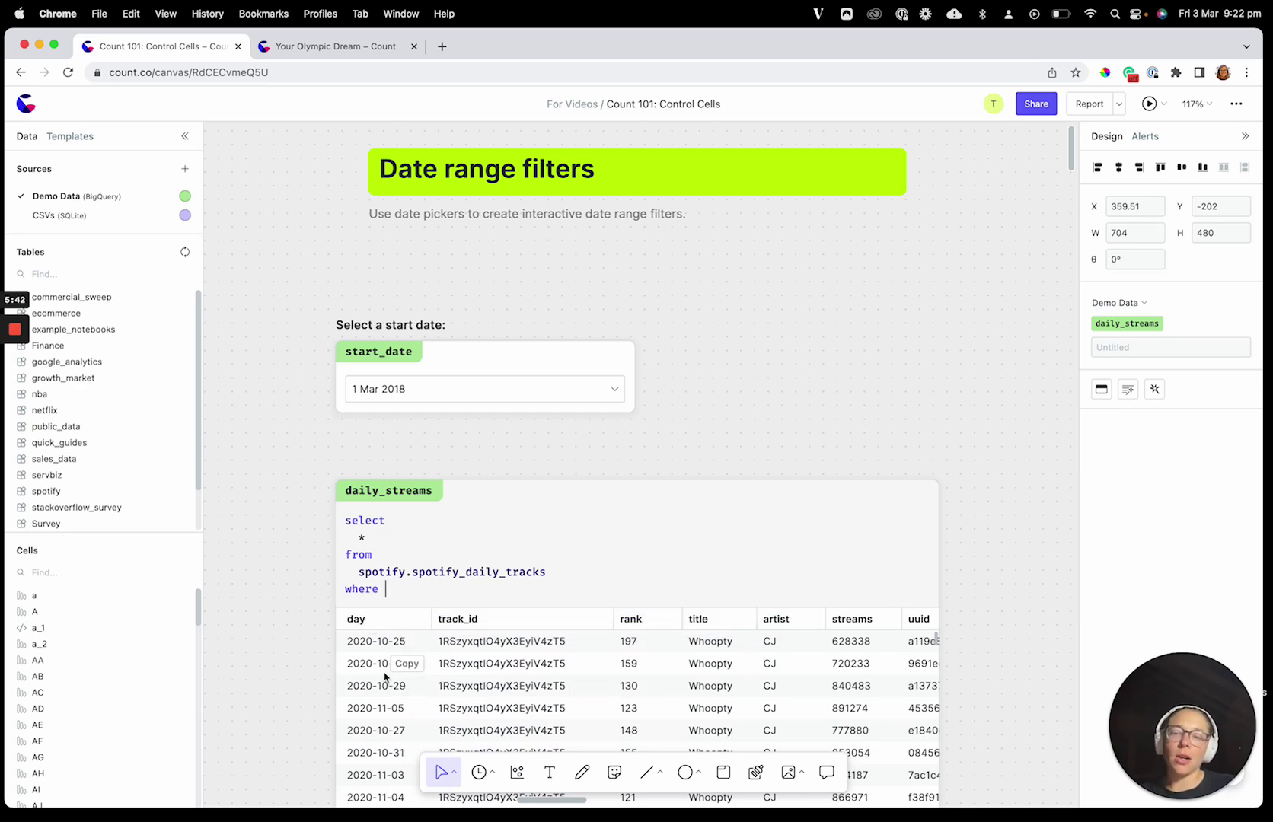
pyautogui.write('y ')
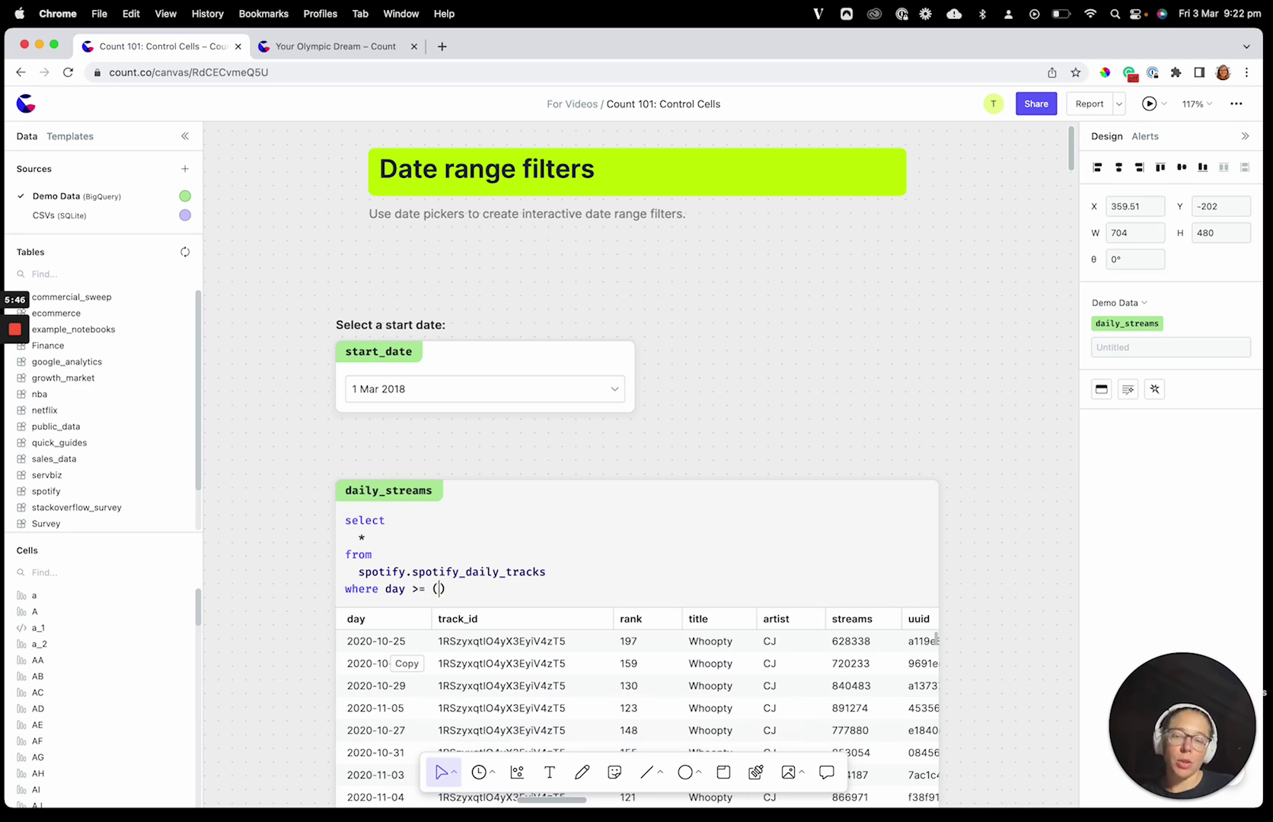
pyautogui.write('>= (select value ')
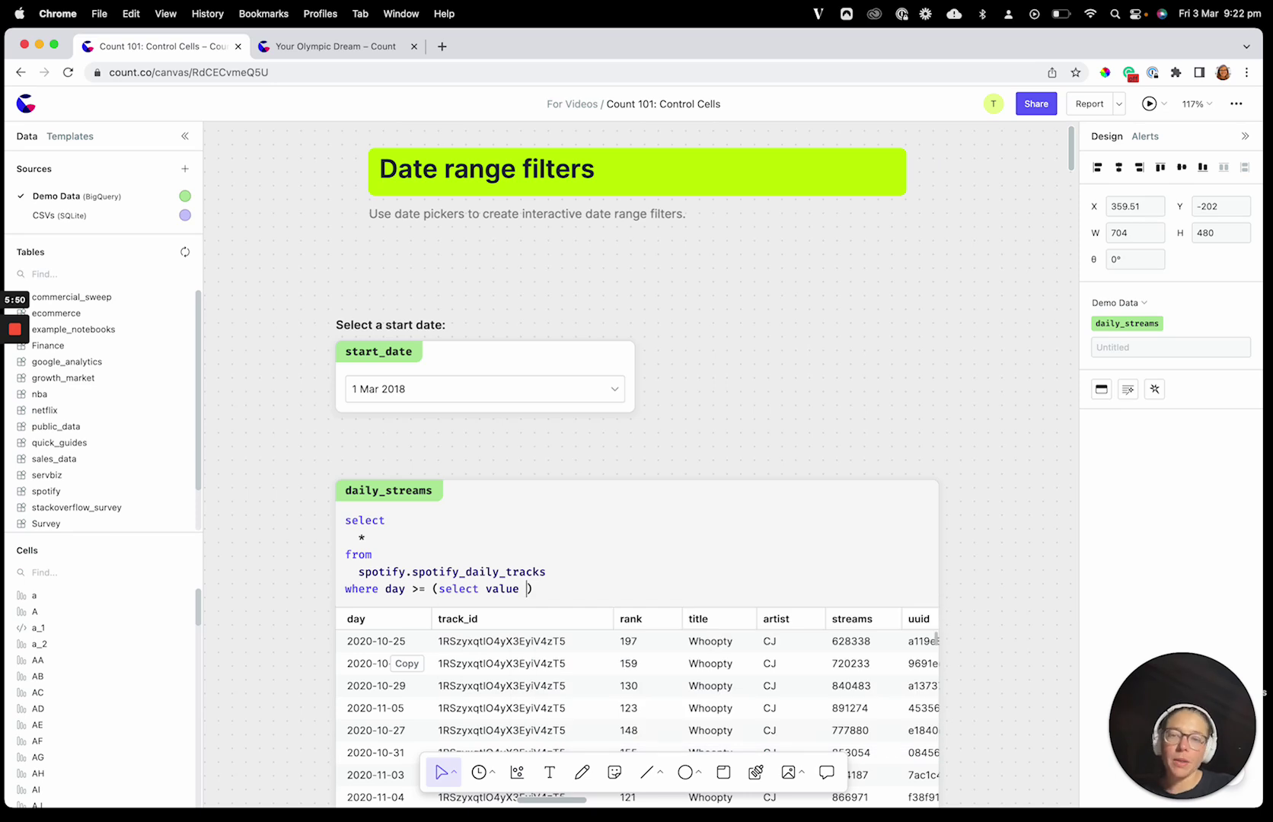
pyautogui.write('from start_date')
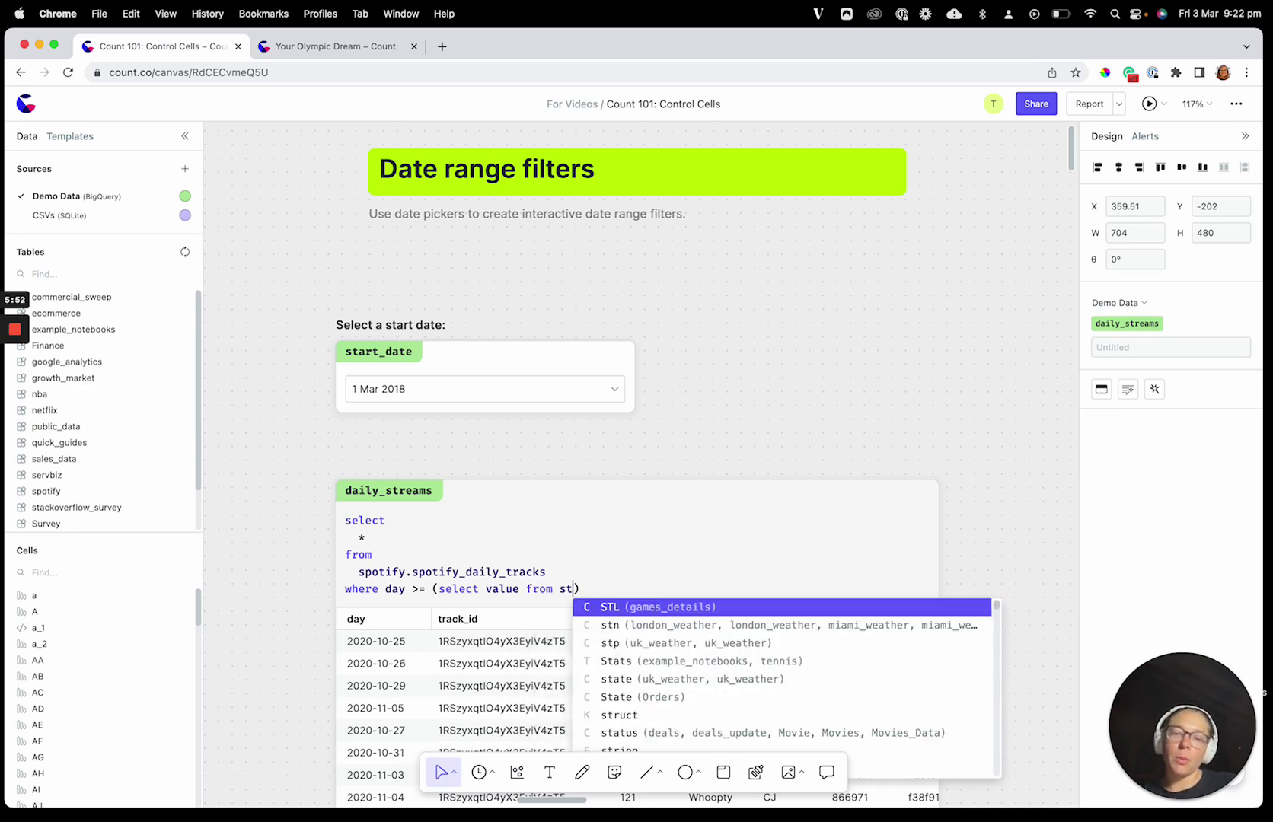
pyautogui.press('super+Return')
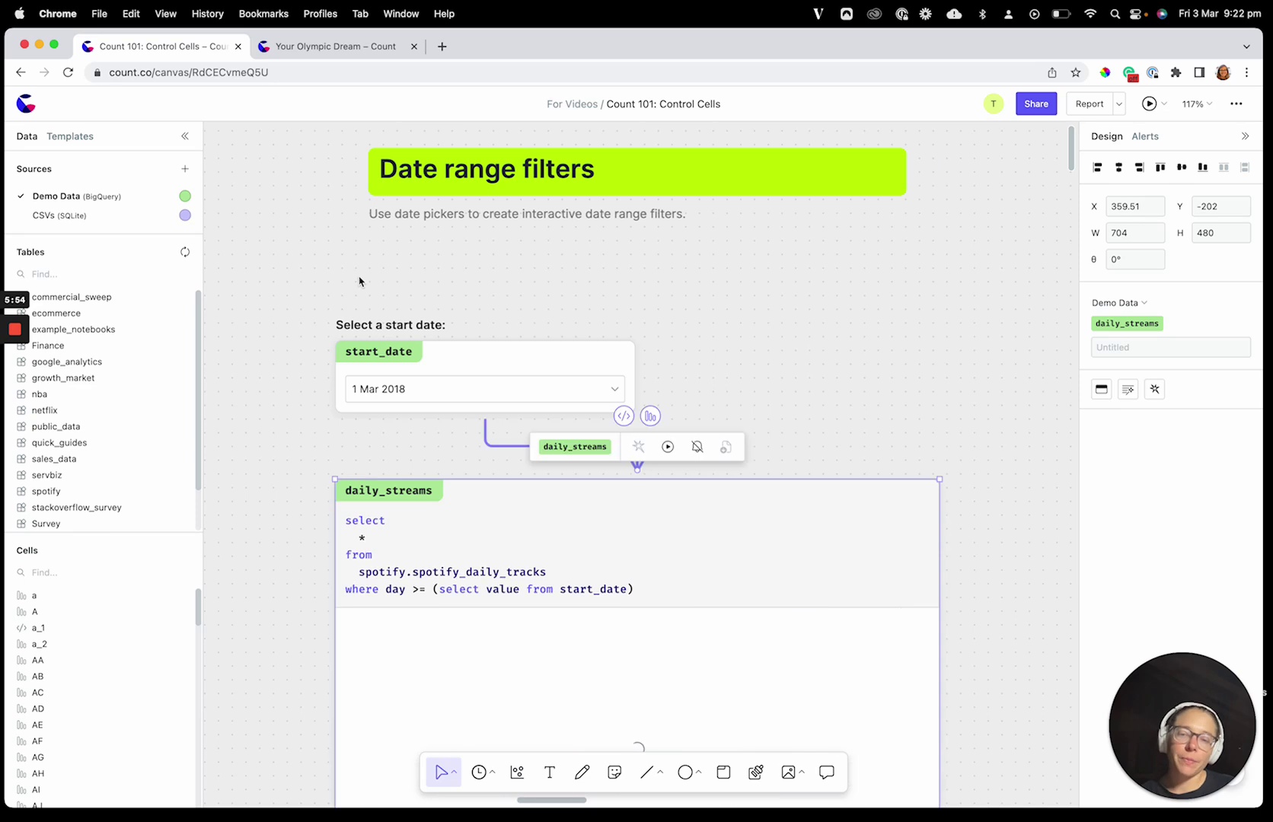
# Examine the start_date connection, the filtered daily_streams results and the total streams line chart
pyautogui.scroll(-2, 316, 490)
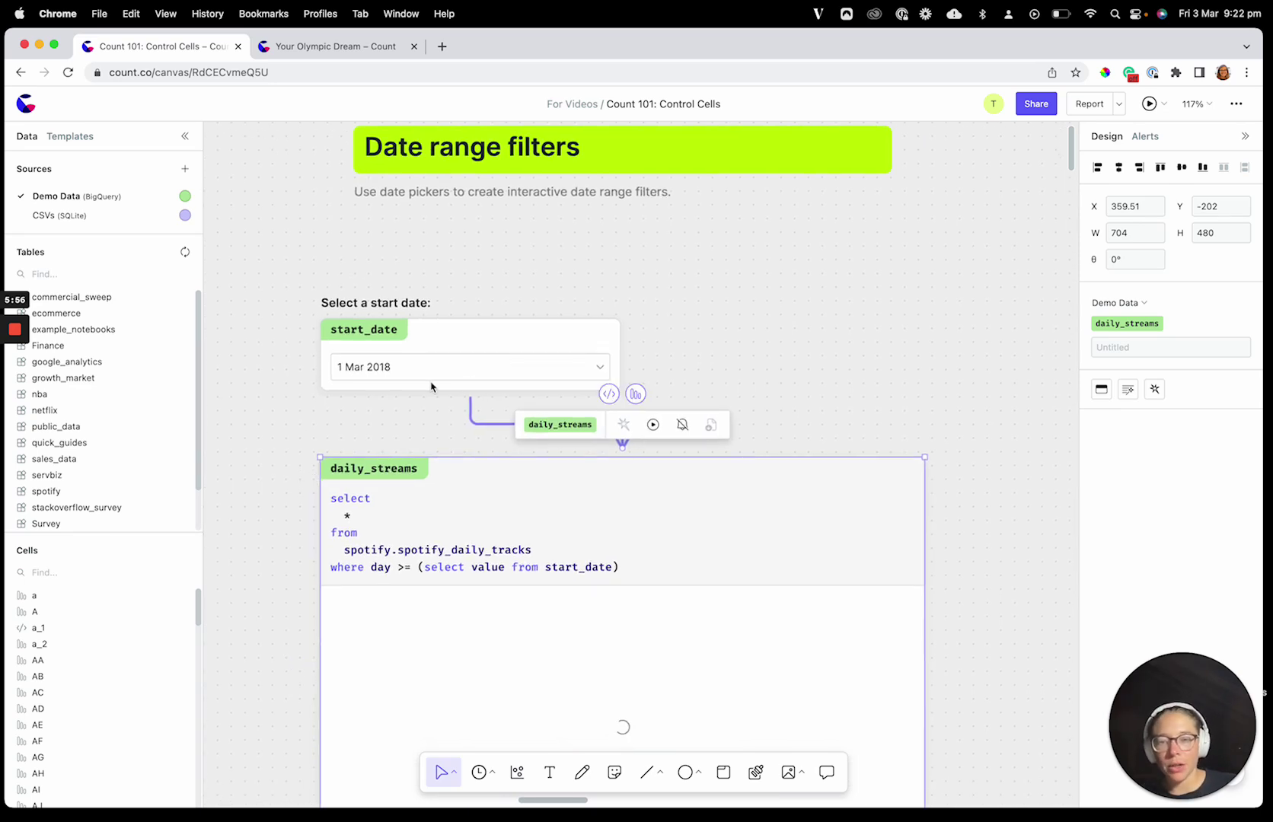
pyautogui.click(709, 282)
pyautogui.scroll(-3, 711, 445)
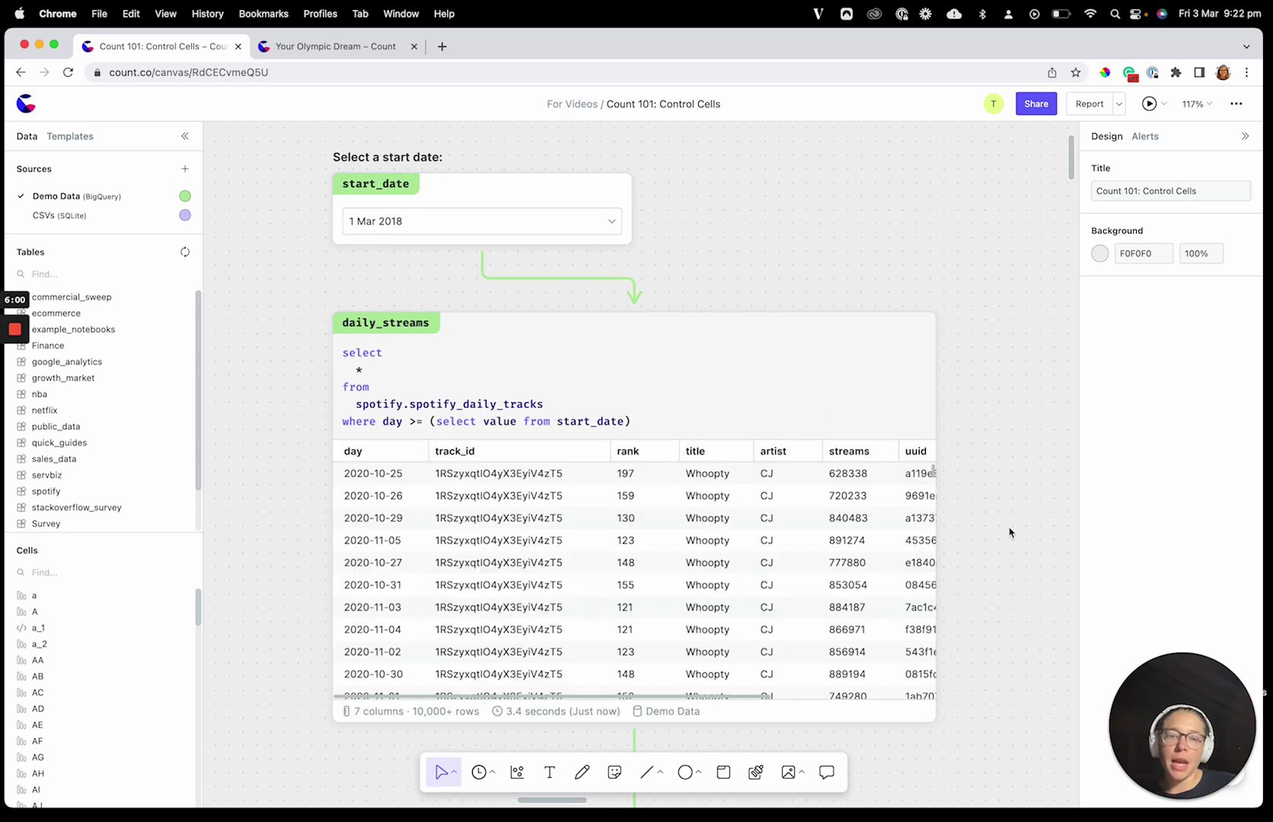
pyautogui.scroll(-5, 1009, 532)
pyautogui.scroll(-4, 1010, 532)
pyautogui.hscroll(5, 1009, 532)
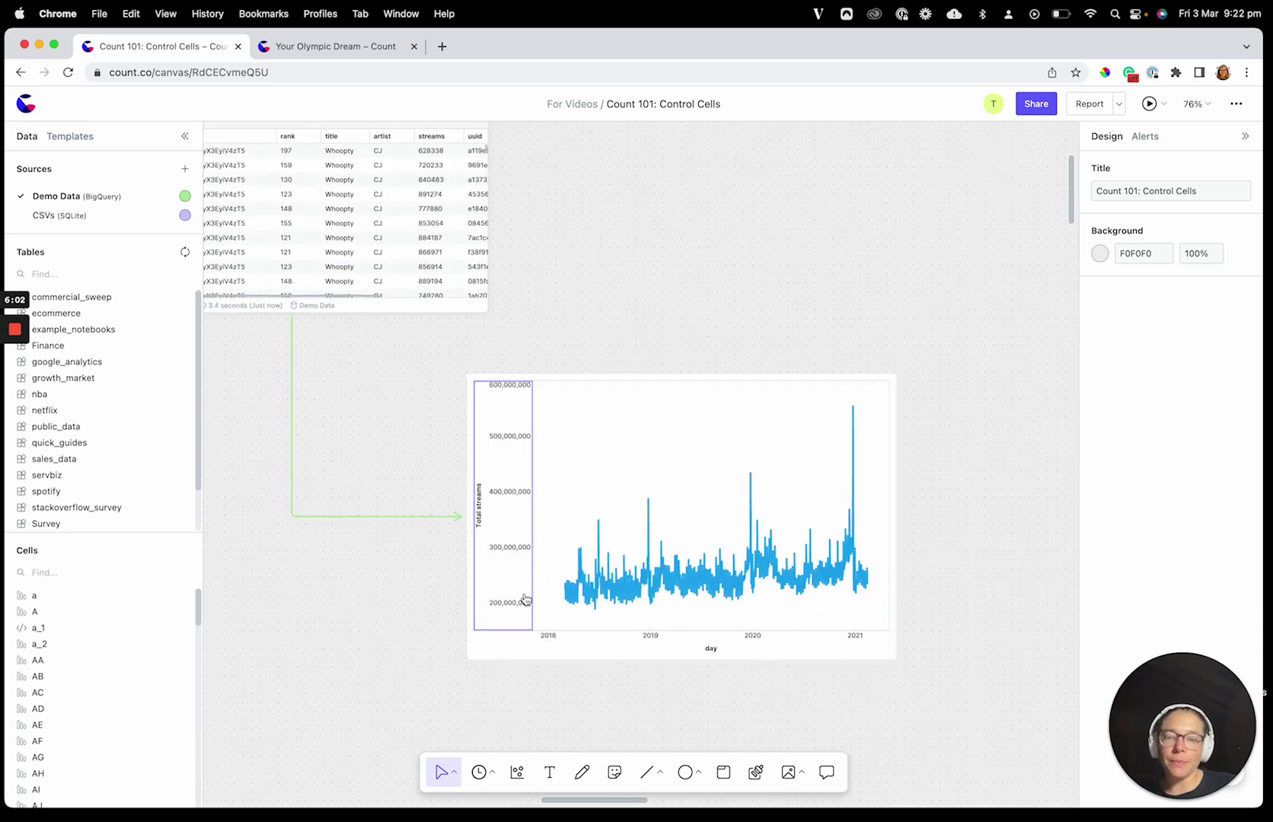
pyautogui.moveTo(559, 588)
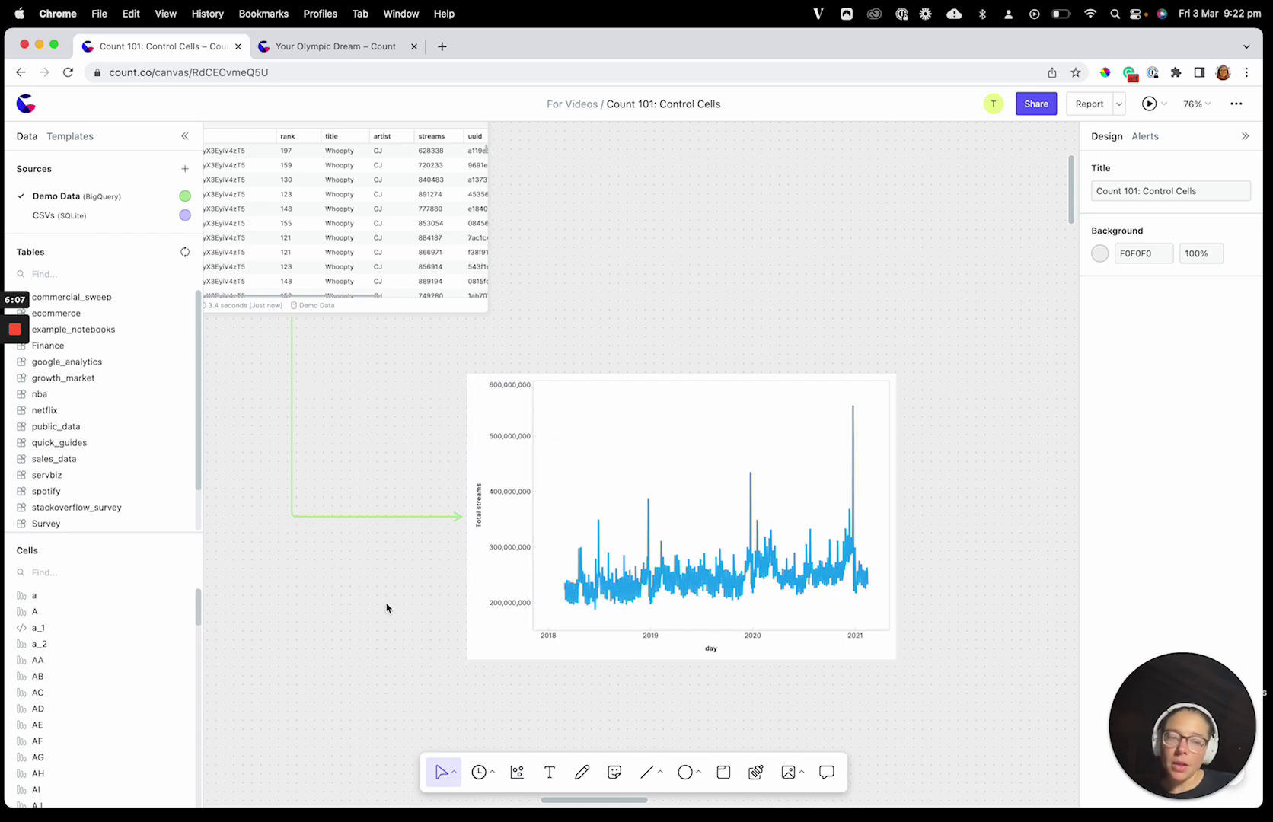
# Duplicate the start_date cell and place the copy to its right at the same height
pyautogui.scroll(10, 386, 608)
pyautogui.hscroll(-7, 386, 608)
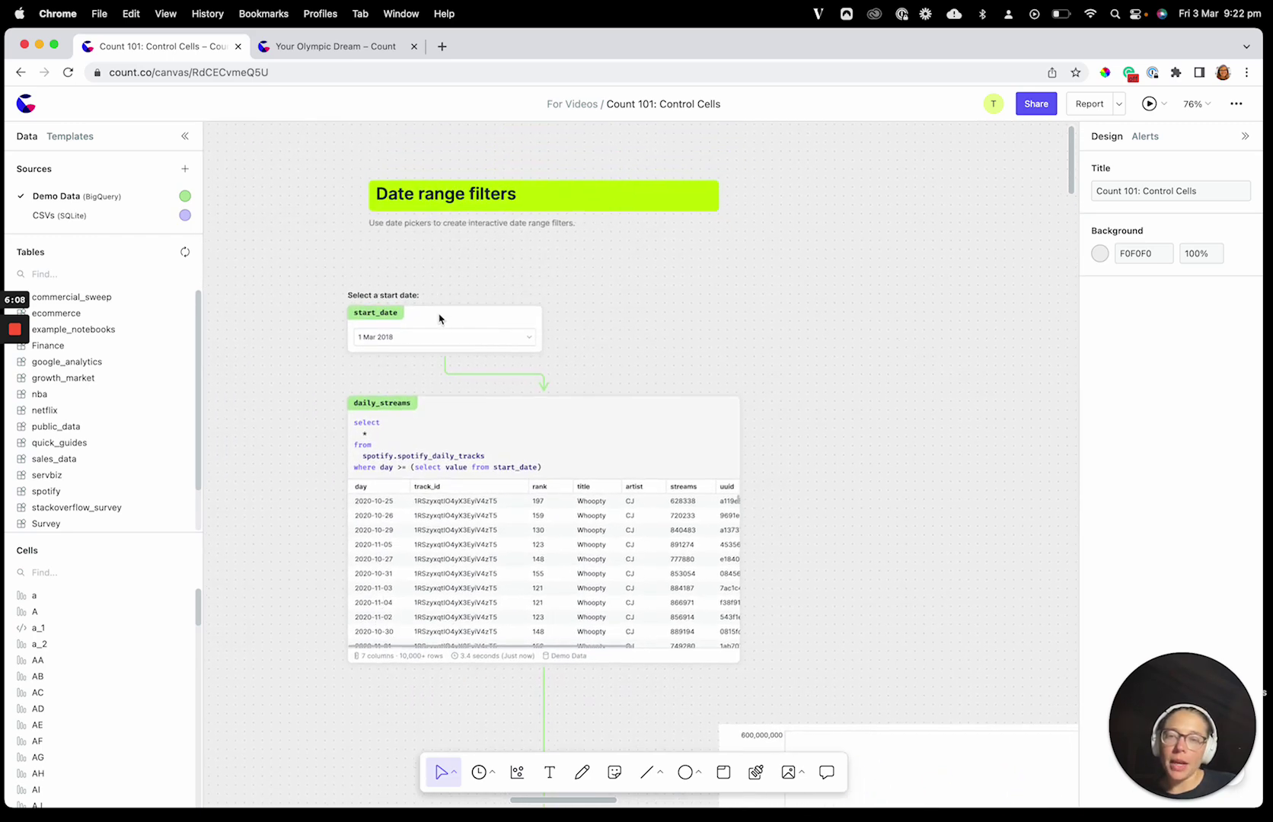
pyautogui.scroll(5, 488, 328)
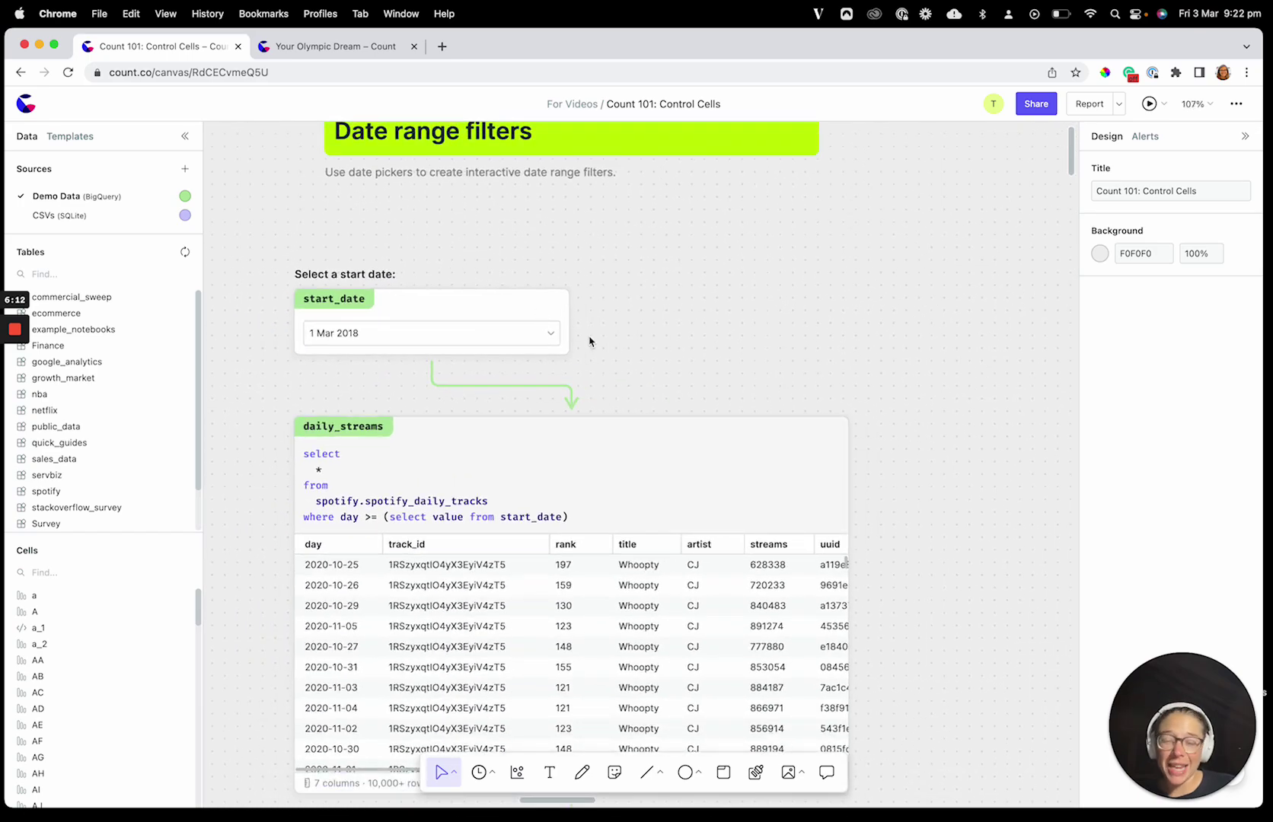
pyautogui.click(486, 309)
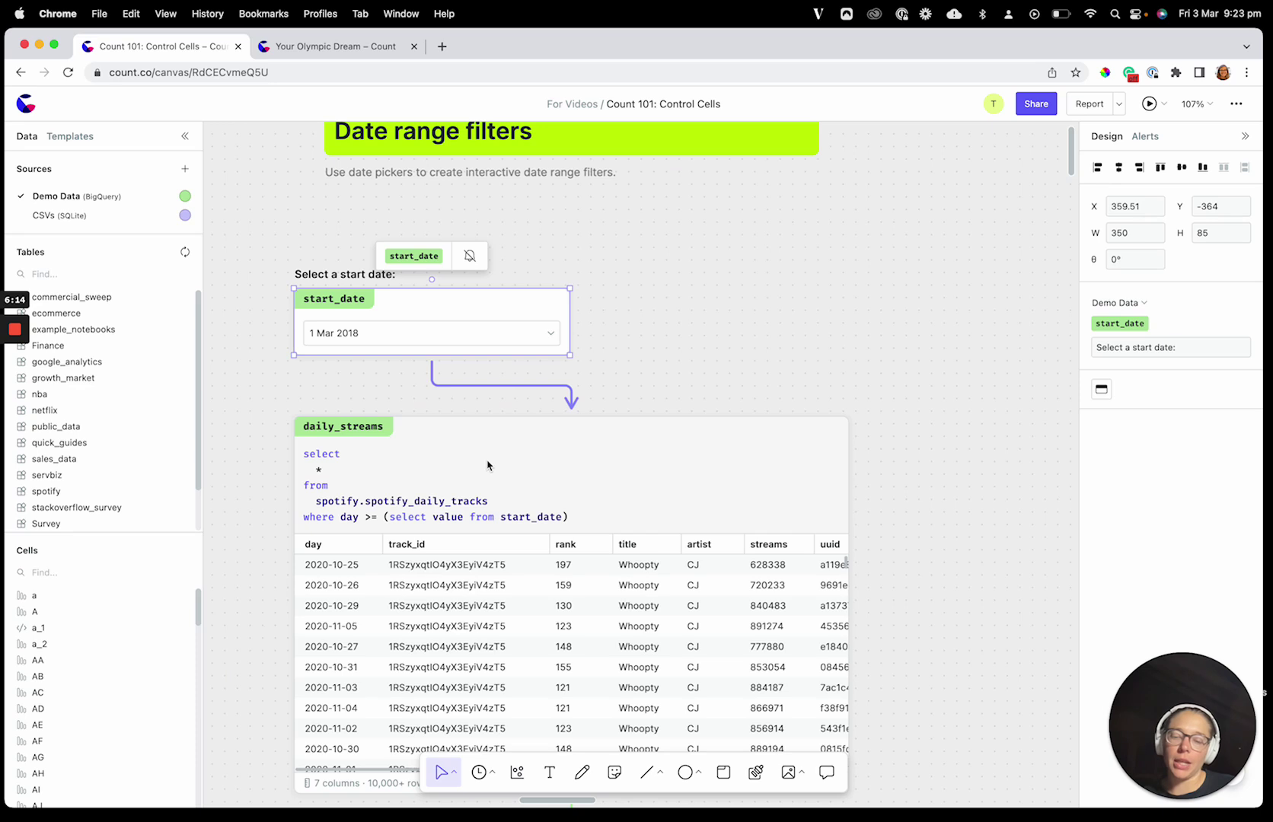
pyautogui.click(598, 330)
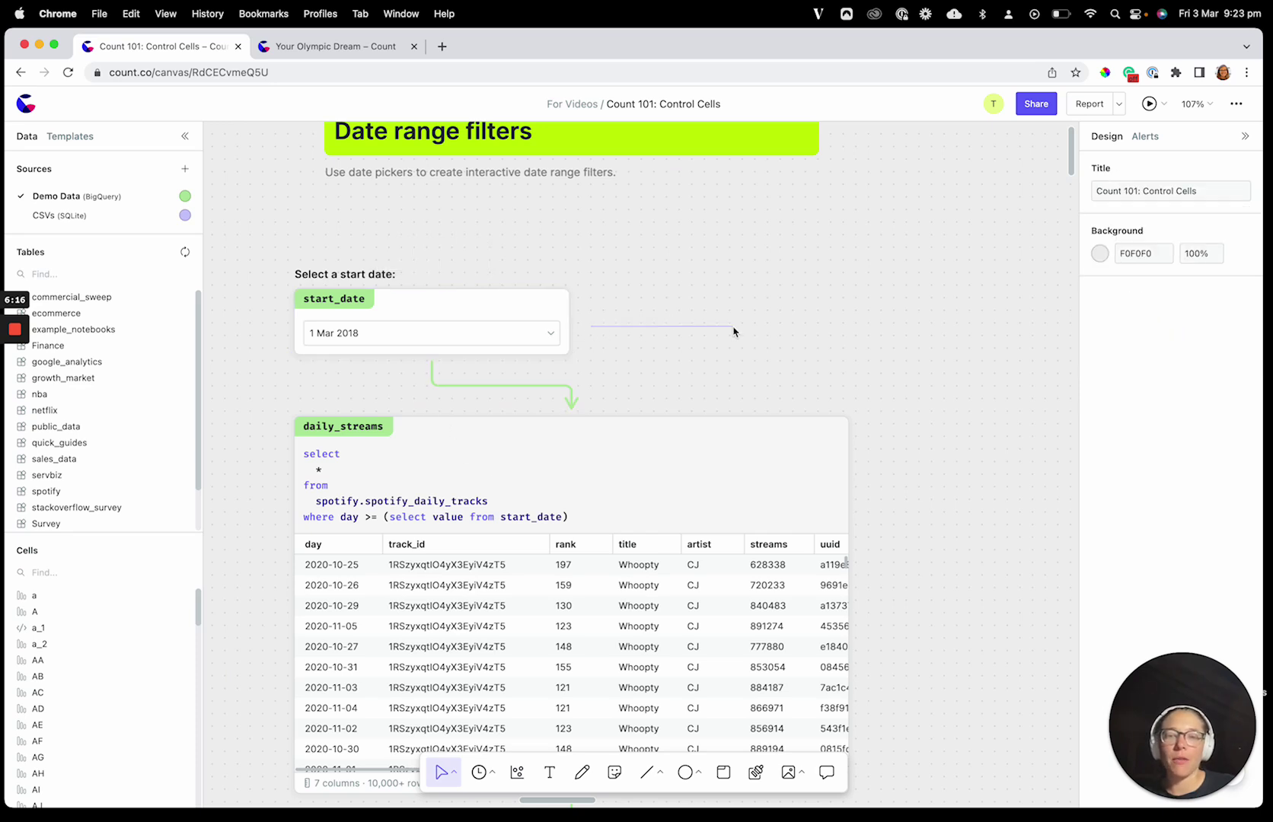
pyautogui.click(516, 296)
pyautogui.press('cmd+c')
pyautogui.press('cmd+v')
pyautogui.moveTo(518, 311); pyautogui.dragTo(777, 310)
# Rename the copied date picker cell end_date and change its title to "Select an end date:"
pyautogui.doubleClick(1137, 323)
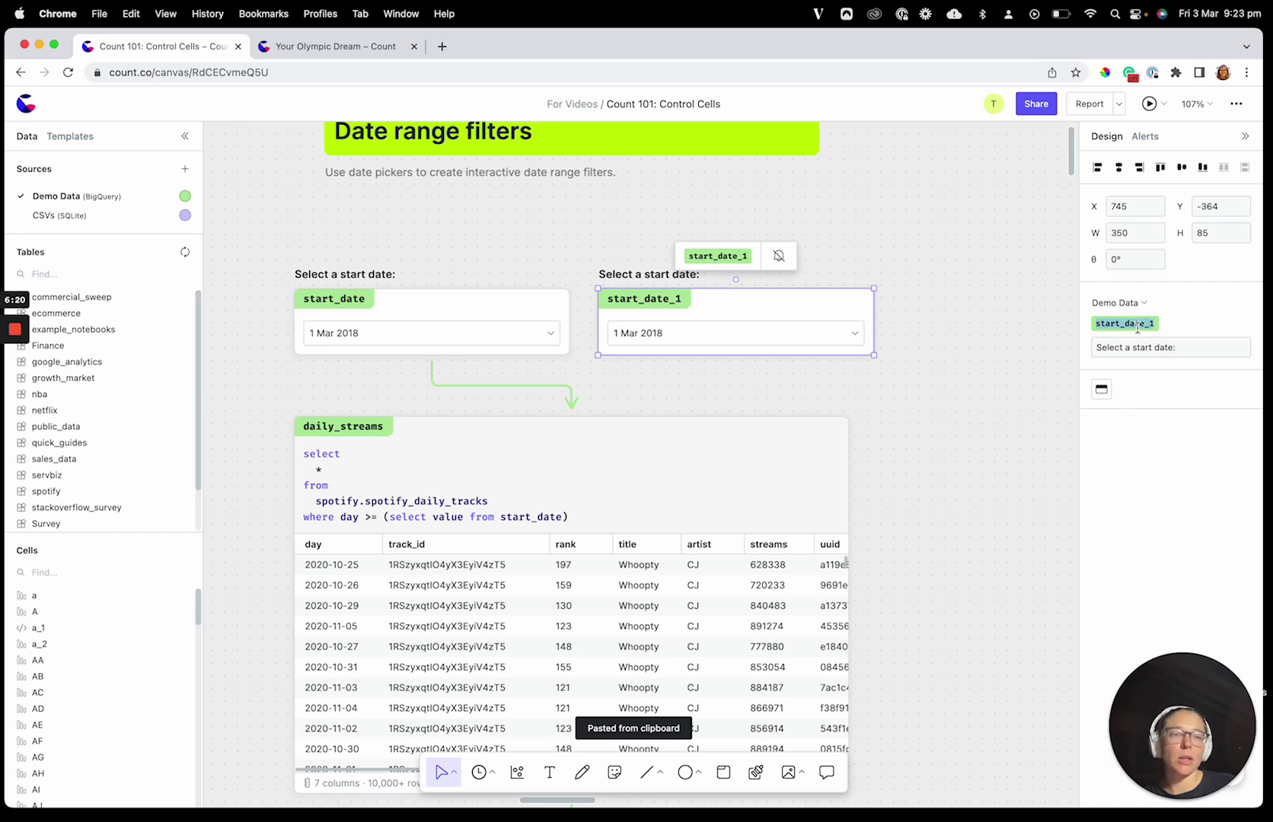
pyautogui.write('end_date')
pyautogui.press('Return')
pyautogui.click(1149, 347)
pyautogui.doubleClick(1140, 347)
pyautogui.press('BackSpace')
pyautogui.write('n edn')
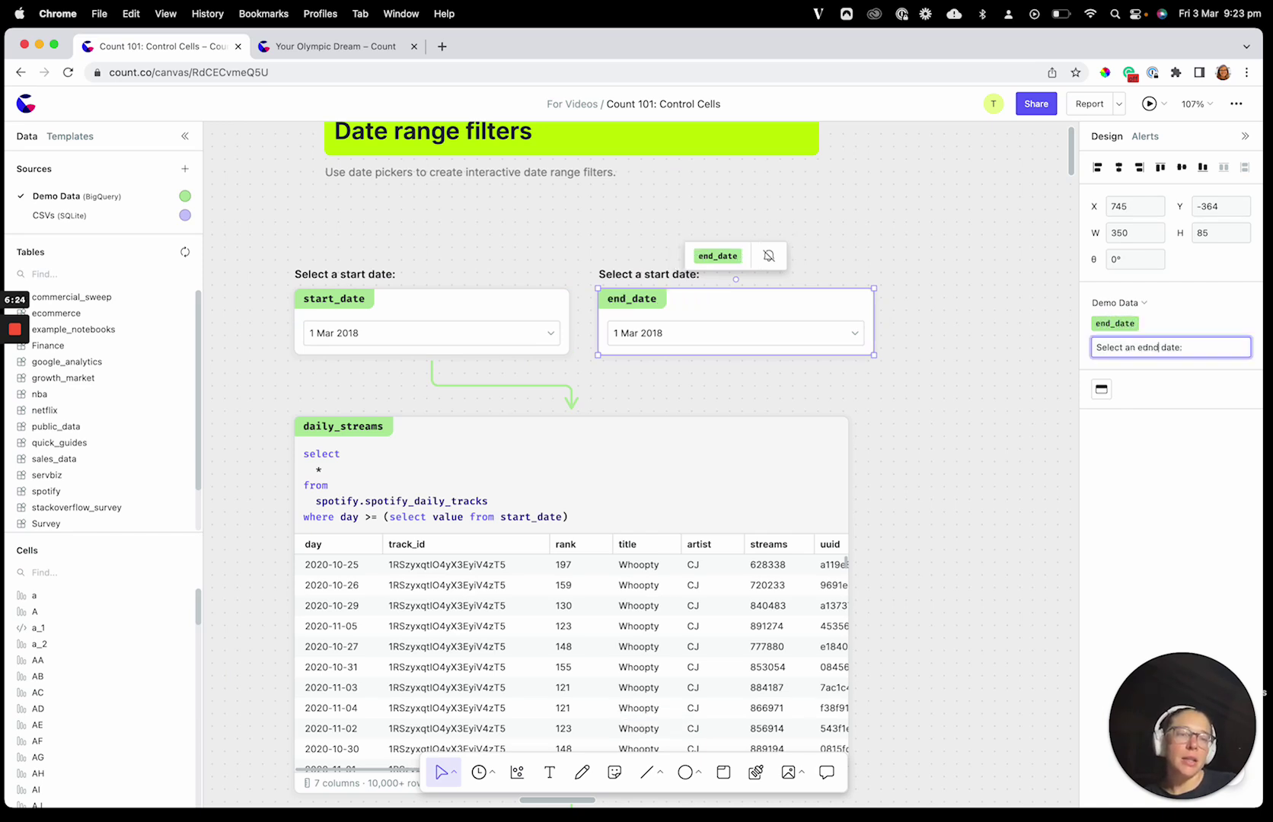
pyautogui.press('BackSpace')
pyautogui.press('BackSpace')
pyautogui.write('nd')
pyautogui.press('Return')
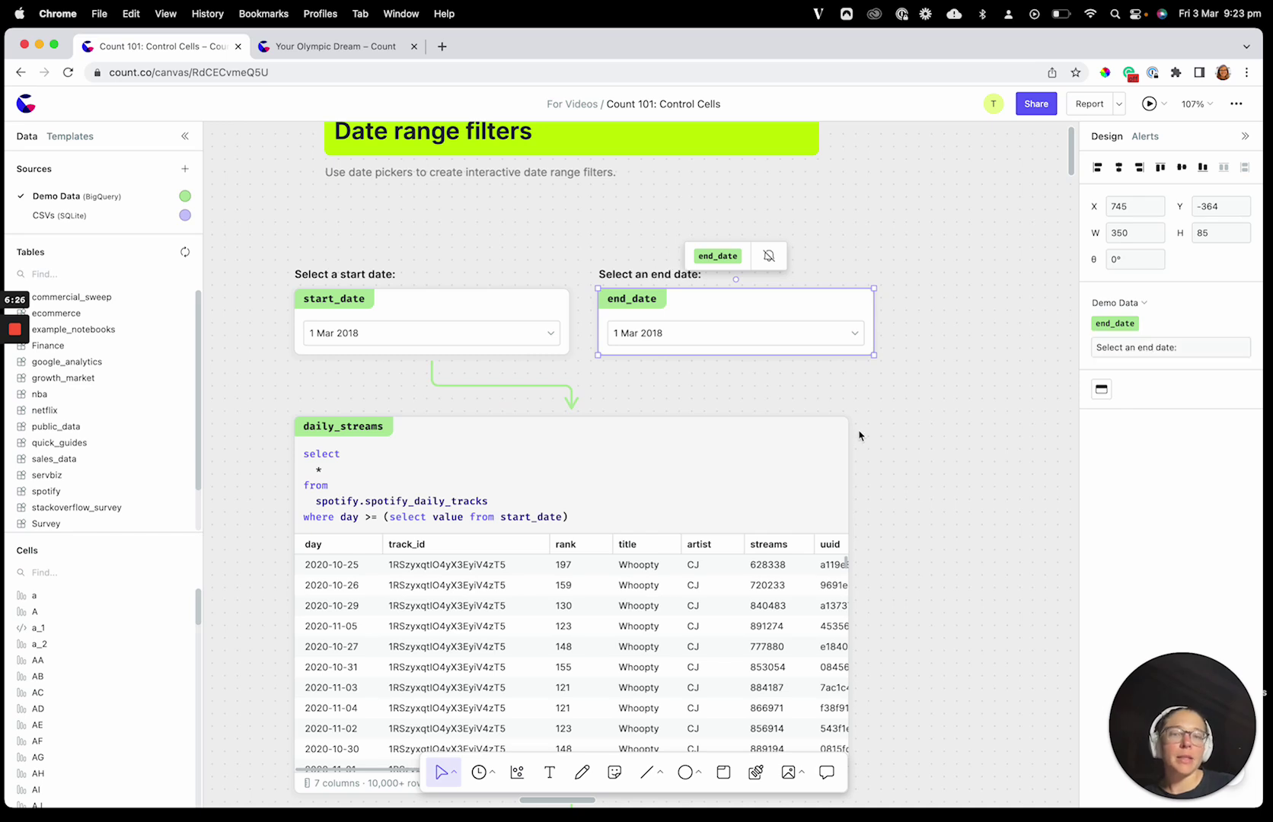
# Set the end_date picker to the exact date 1 Mar 2019
pyautogui.click(733, 341)
pyautogui.click(770, 396)
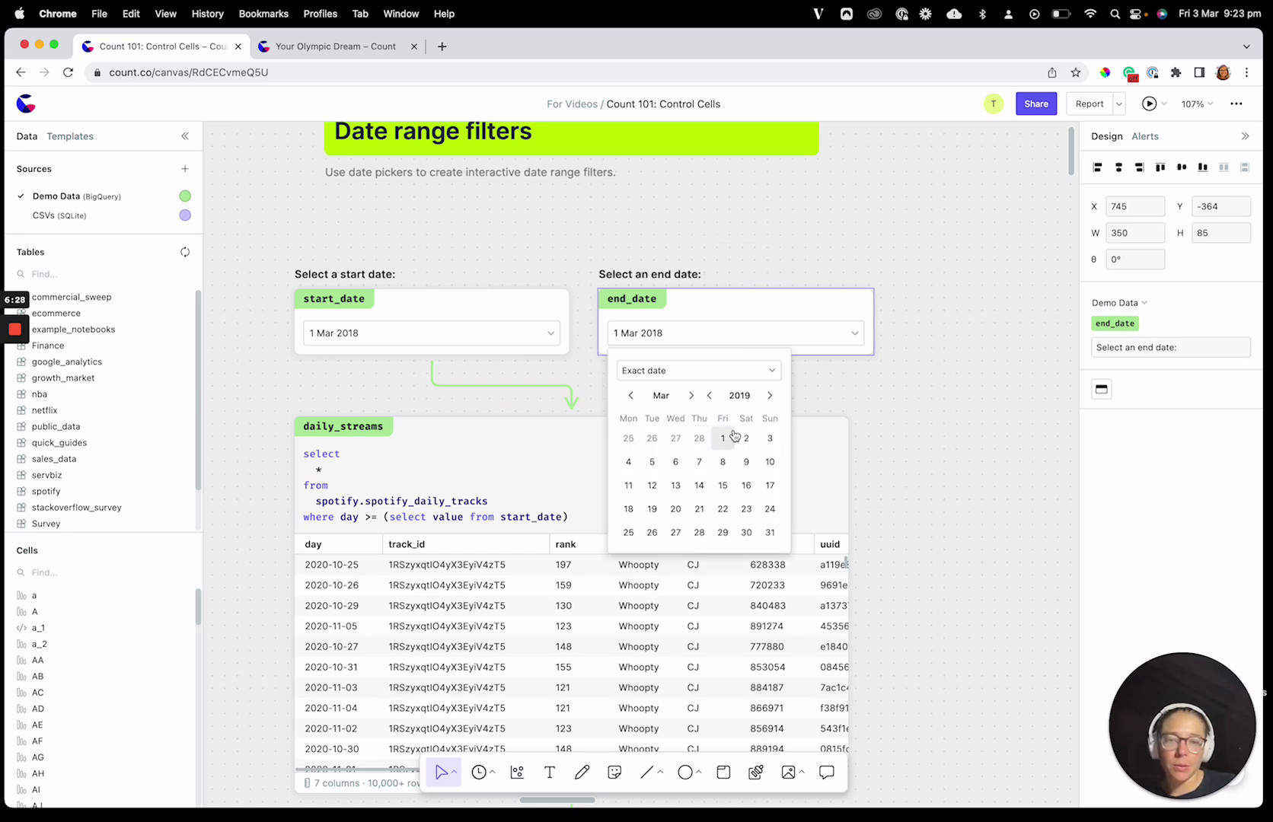
pyautogui.click(722, 438)
pyautogui.scroll(-3, 904, 479)
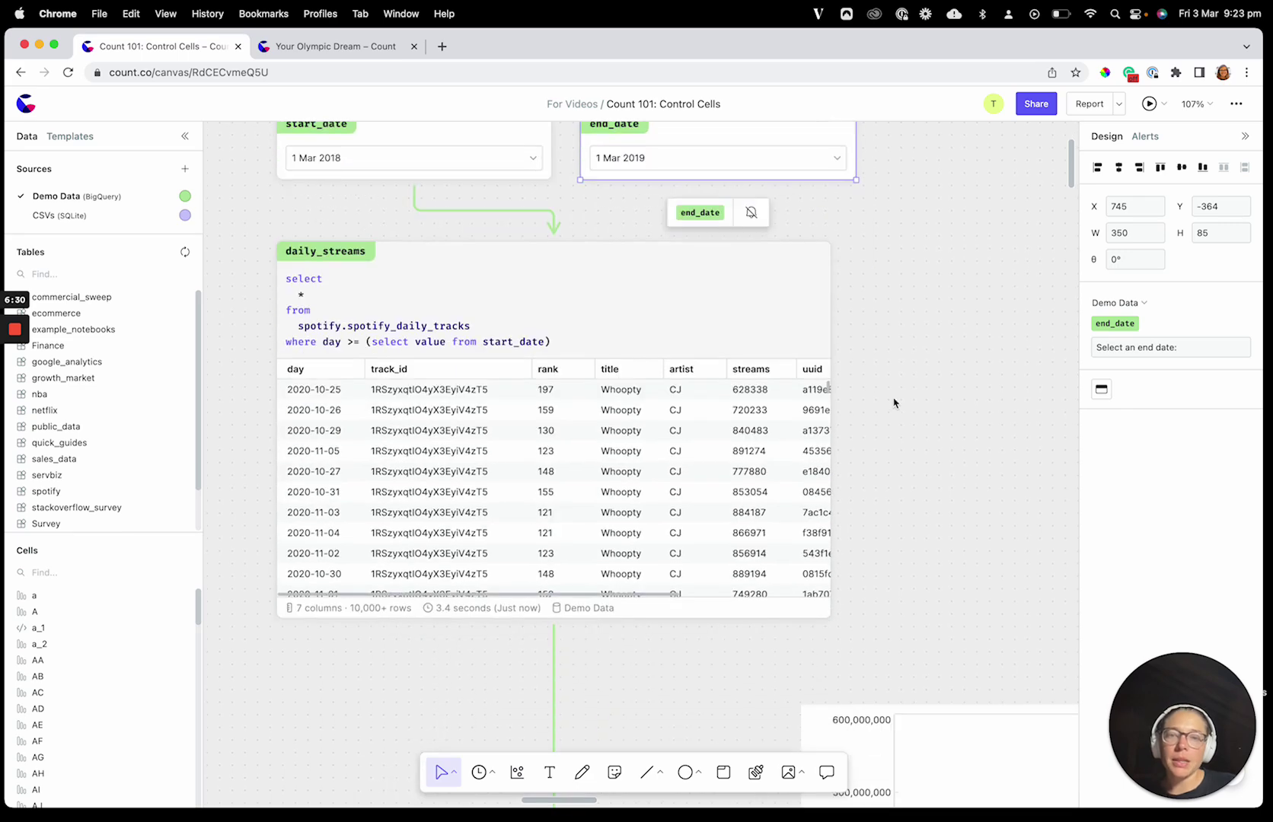
# Remove the start_date condition from the daily_streams query and add start_date and end_date to its from clause
pyautogui.scroll(2, 850, 333)
pyautogui.click(850, 333)
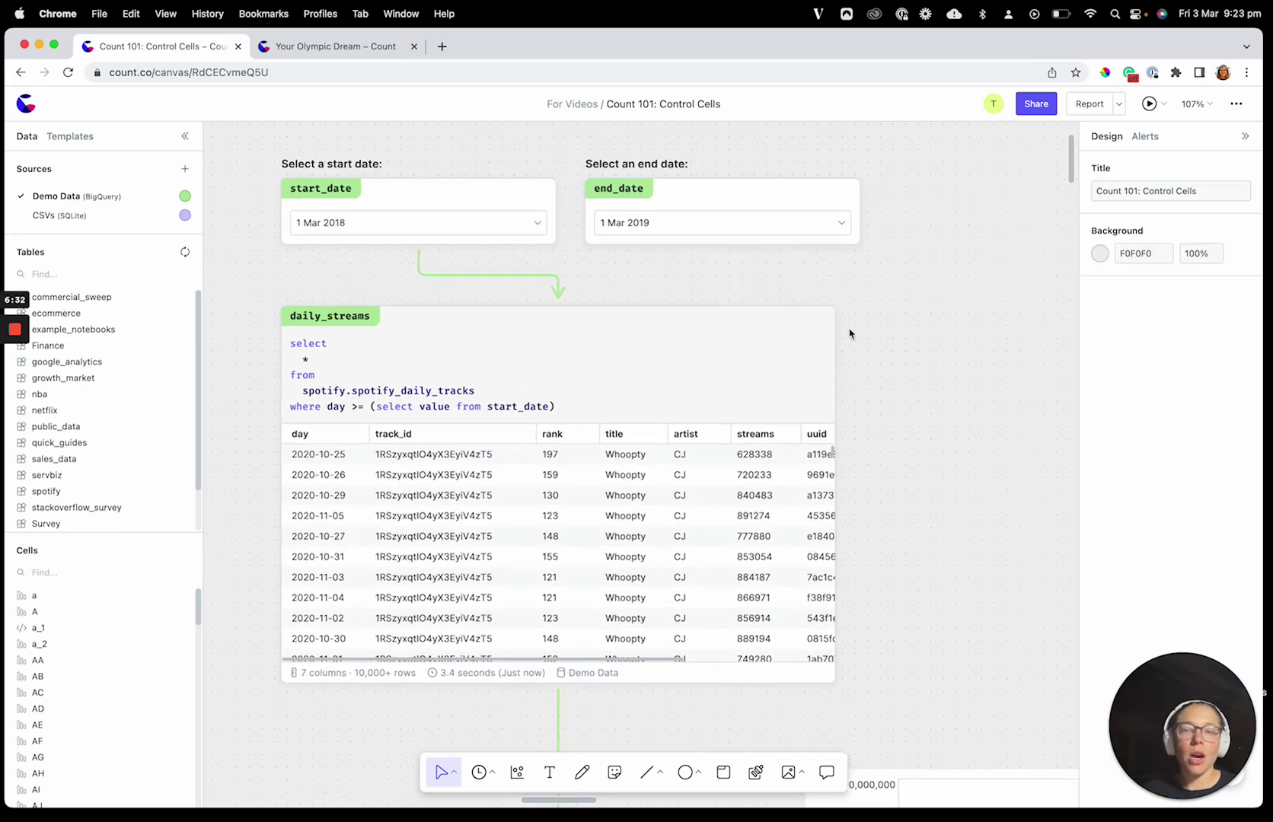
pyautogui.click(389, 401)
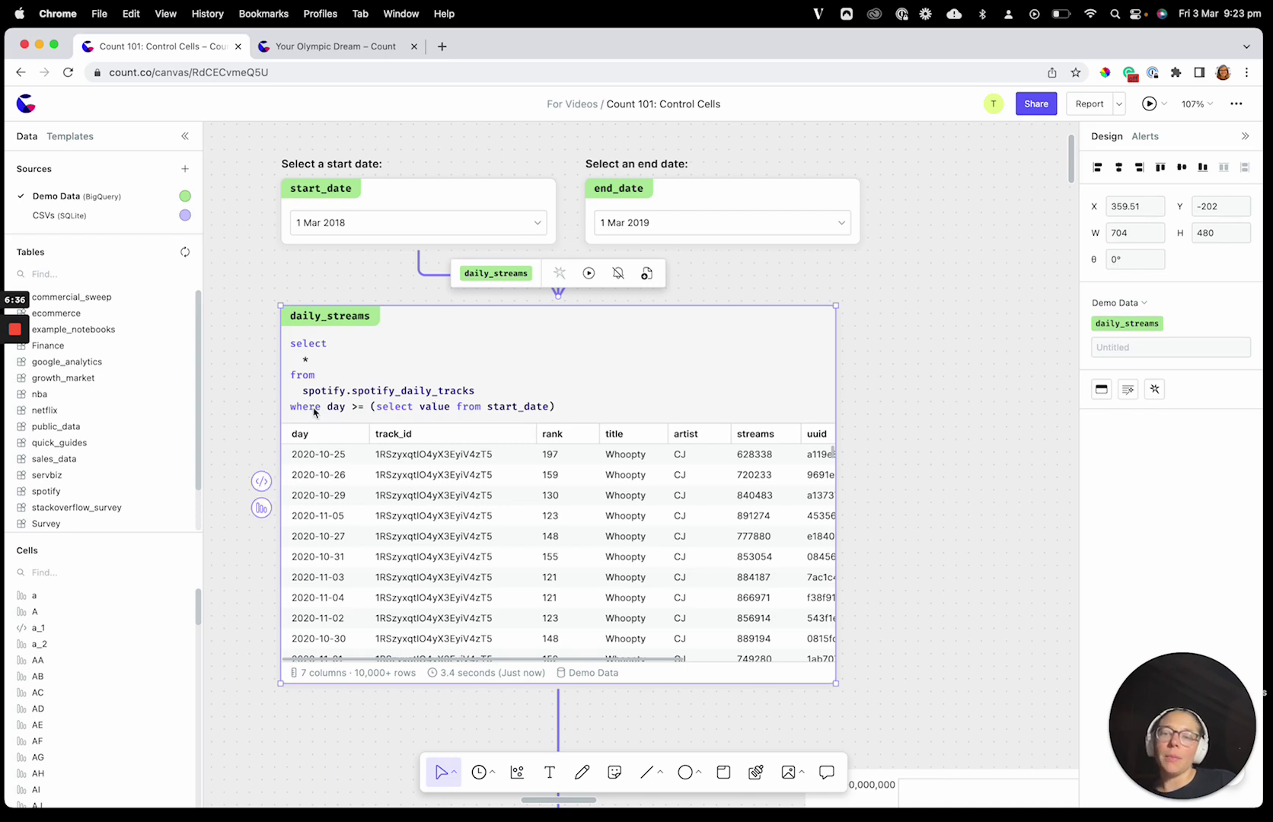
pyautogui.click(406, 393)
pyautogui.doubleClick(406, 392)
pyautogui.moveTo(575, 403); pyautogui.dragTo(327, 406)
pyautogui.press('BackSpace')
pyautogui.click(483, 393)
pyautogui.write(', star')
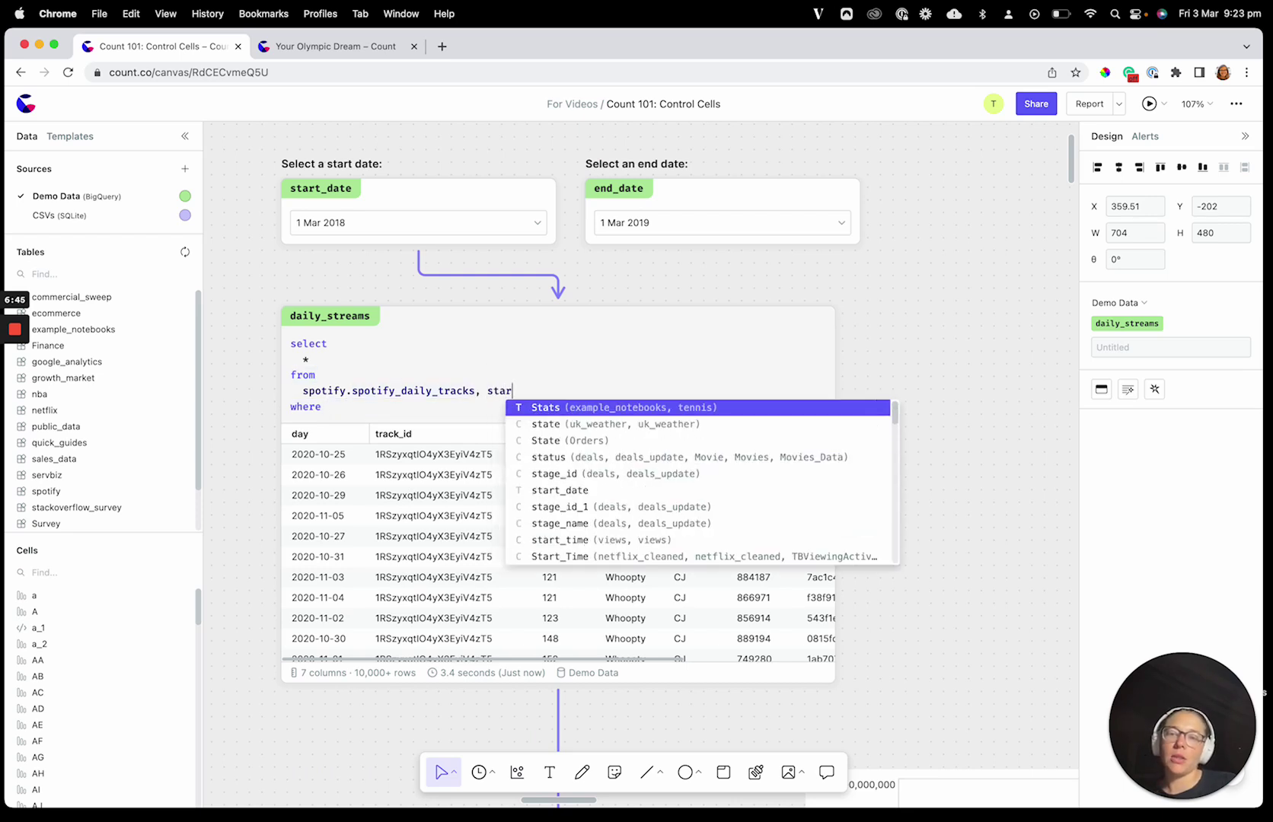
pyautogui.write('t_date, end_date')
# Filter daily_streams with "where day between start_date.value and end_date.value" and run the query
pyautogui.click(344, 412)
pyautogui.write('da')
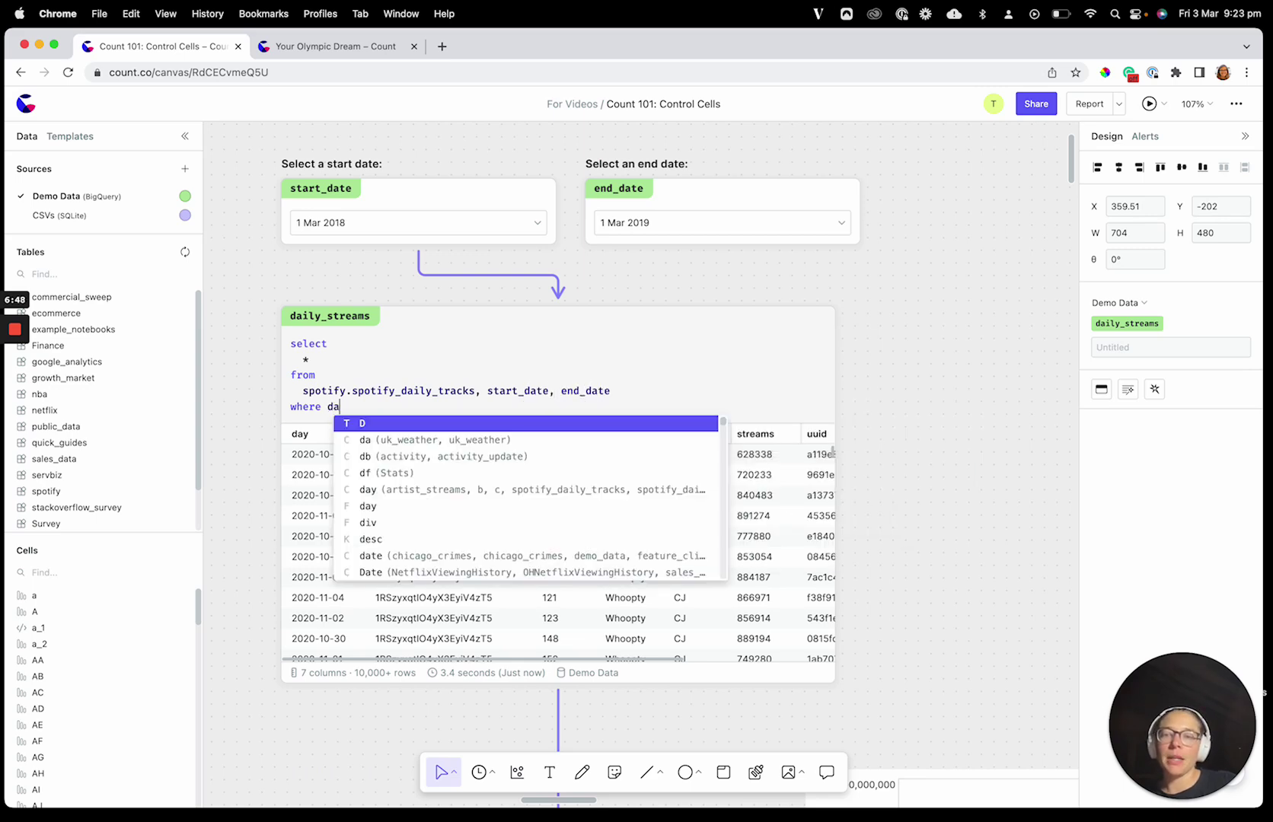
pyautogui.write('y between start_')
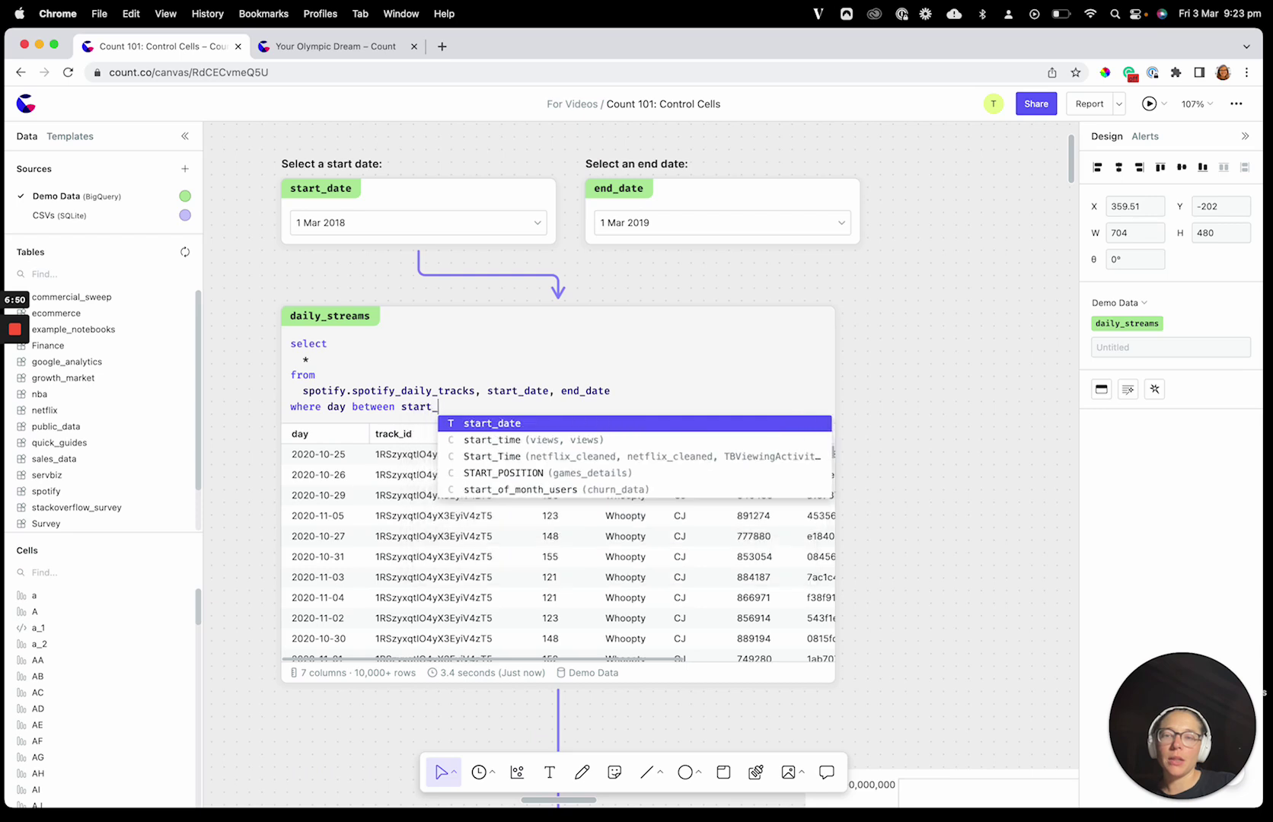
pyautogui.write('date.value and end_date.value')
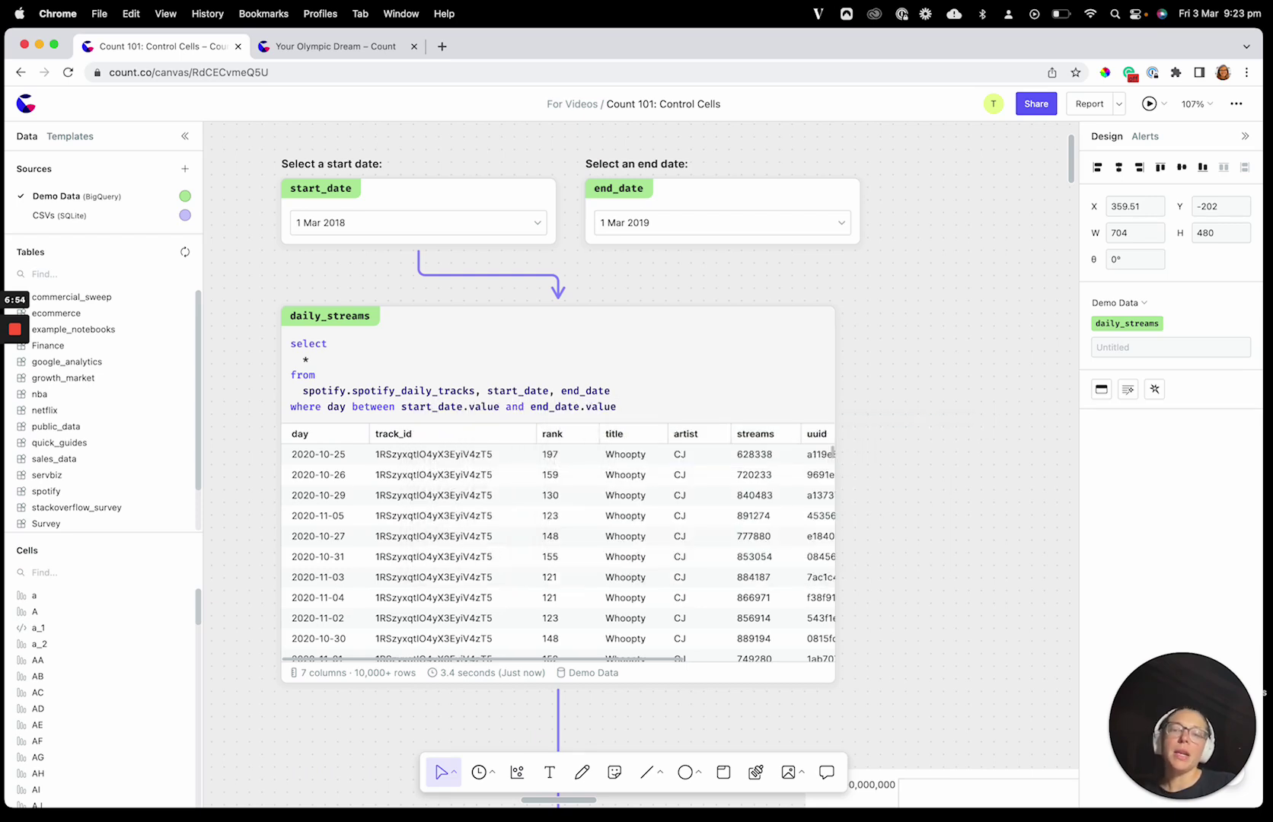
pyautogui.press('super+Return')
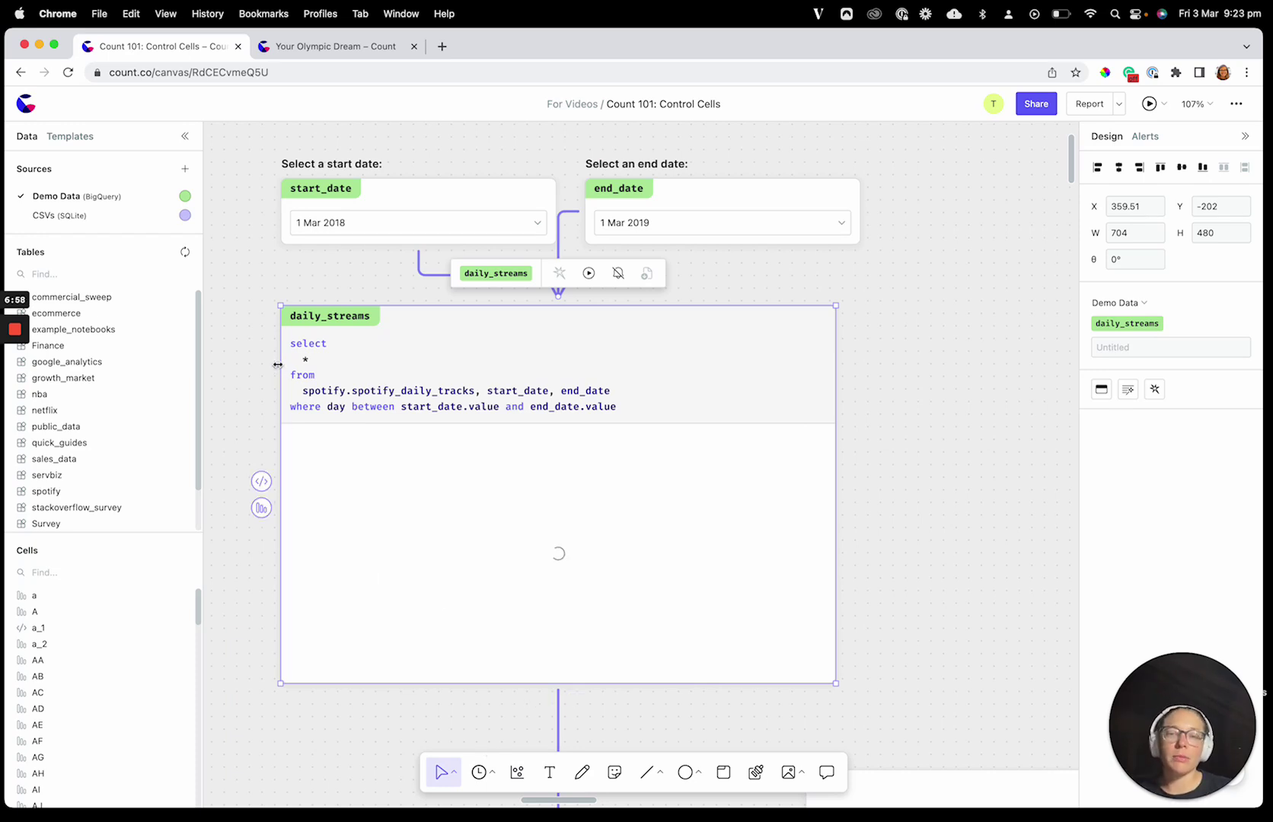
# Examine how both date pickers connect to the daily_streams query, its filtered results and the total streams chart
pyautogui.scroll(-5, 263, 345)
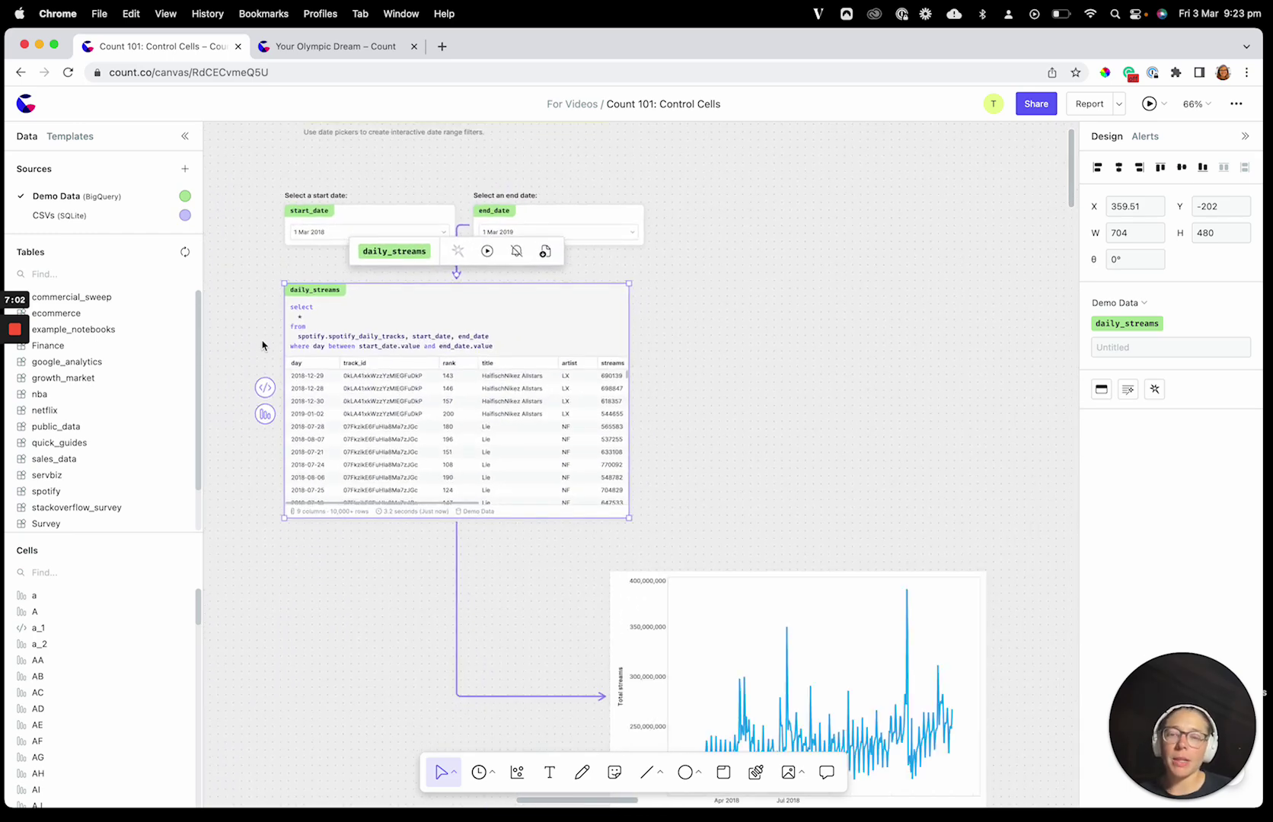
pyautogui.moveTo(270, 190); pyautogui.dragTo(540, 237)
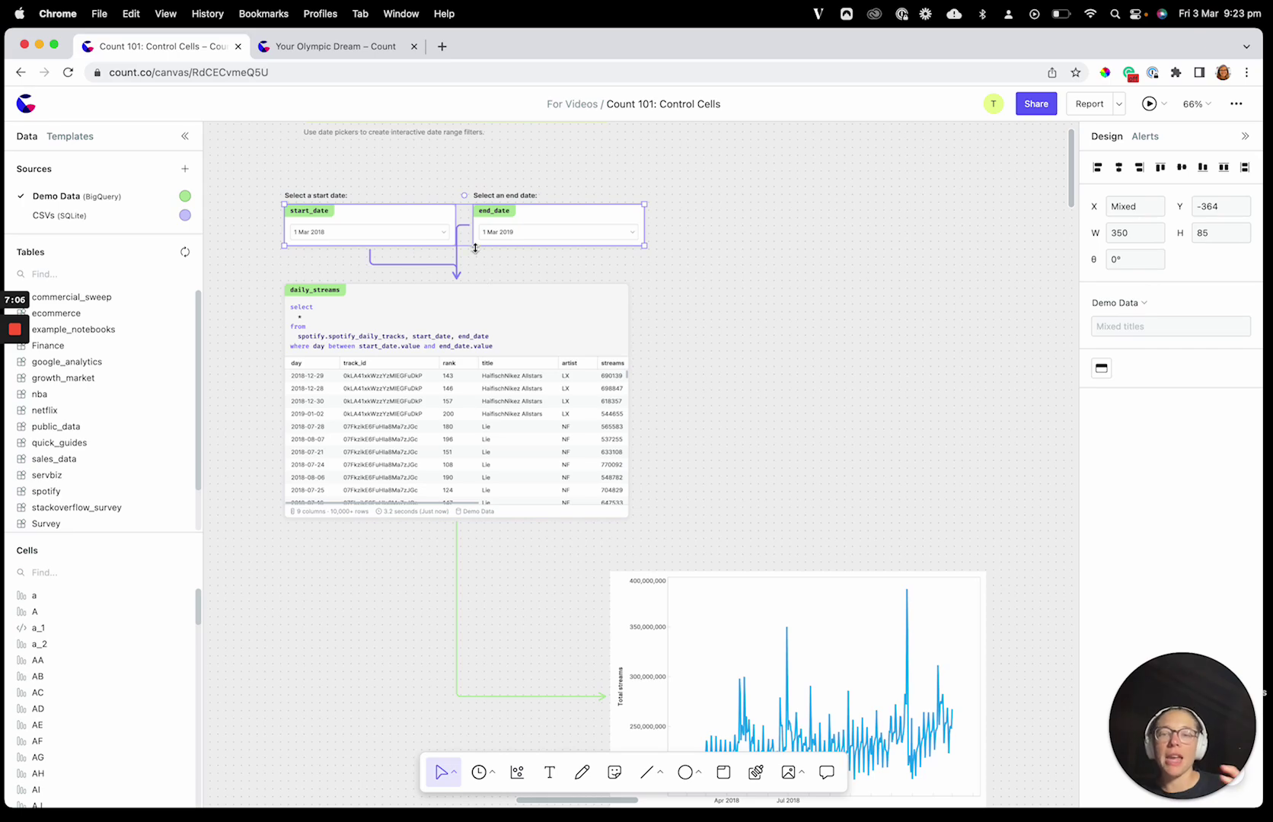
pyautogui.scroll(5, 356, 324)
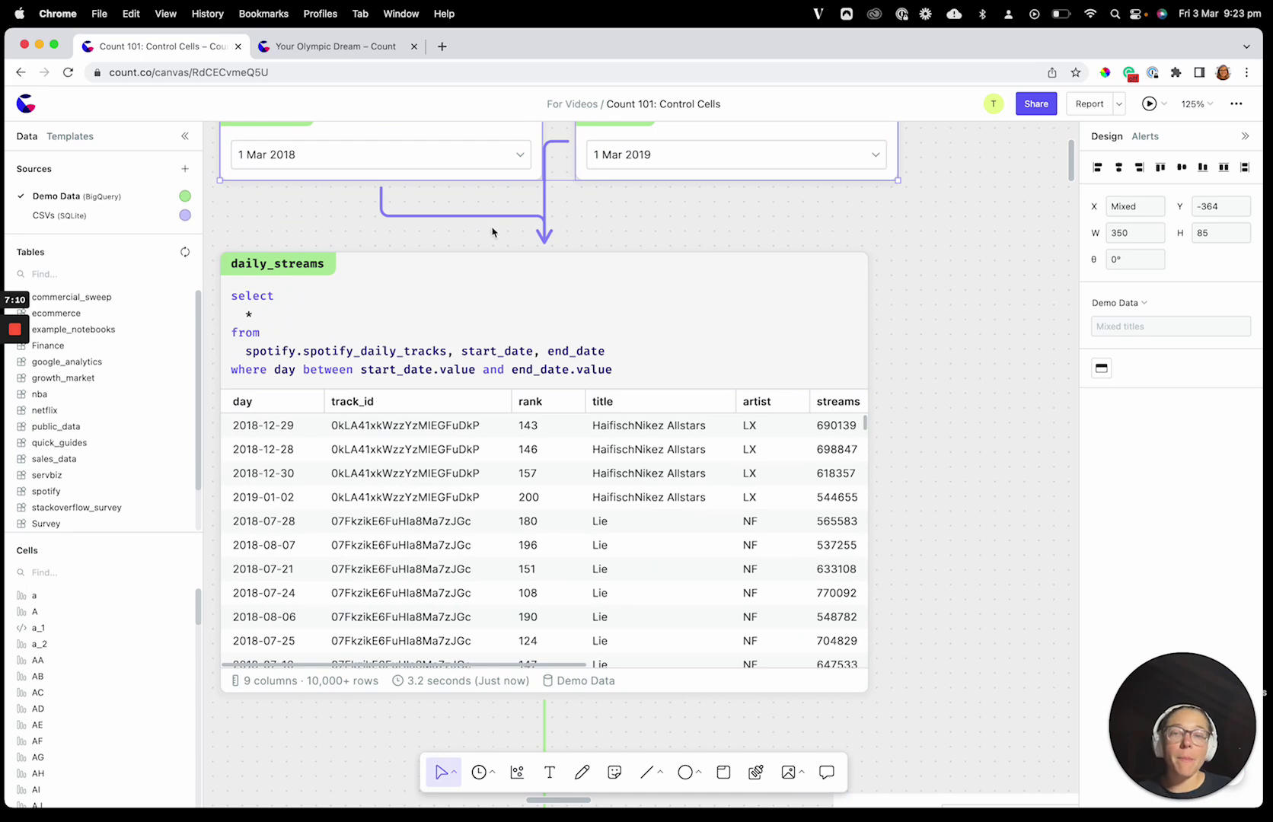
pyautogui.scroll(-5, 491, 235)
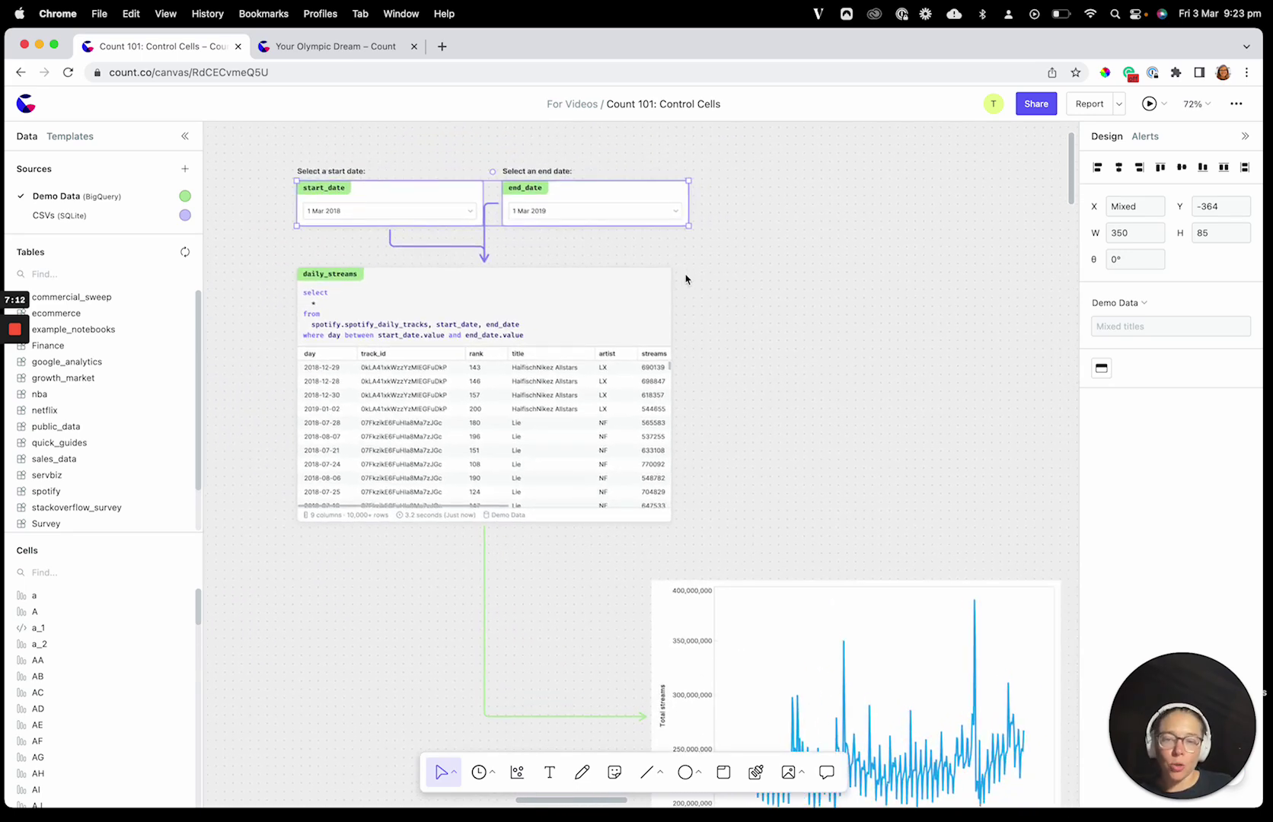
# Examine the Drop-down filters section with its artist_streams query, results table and multi-artist line chart
pyautogui.scroll(-3, 739, 369)
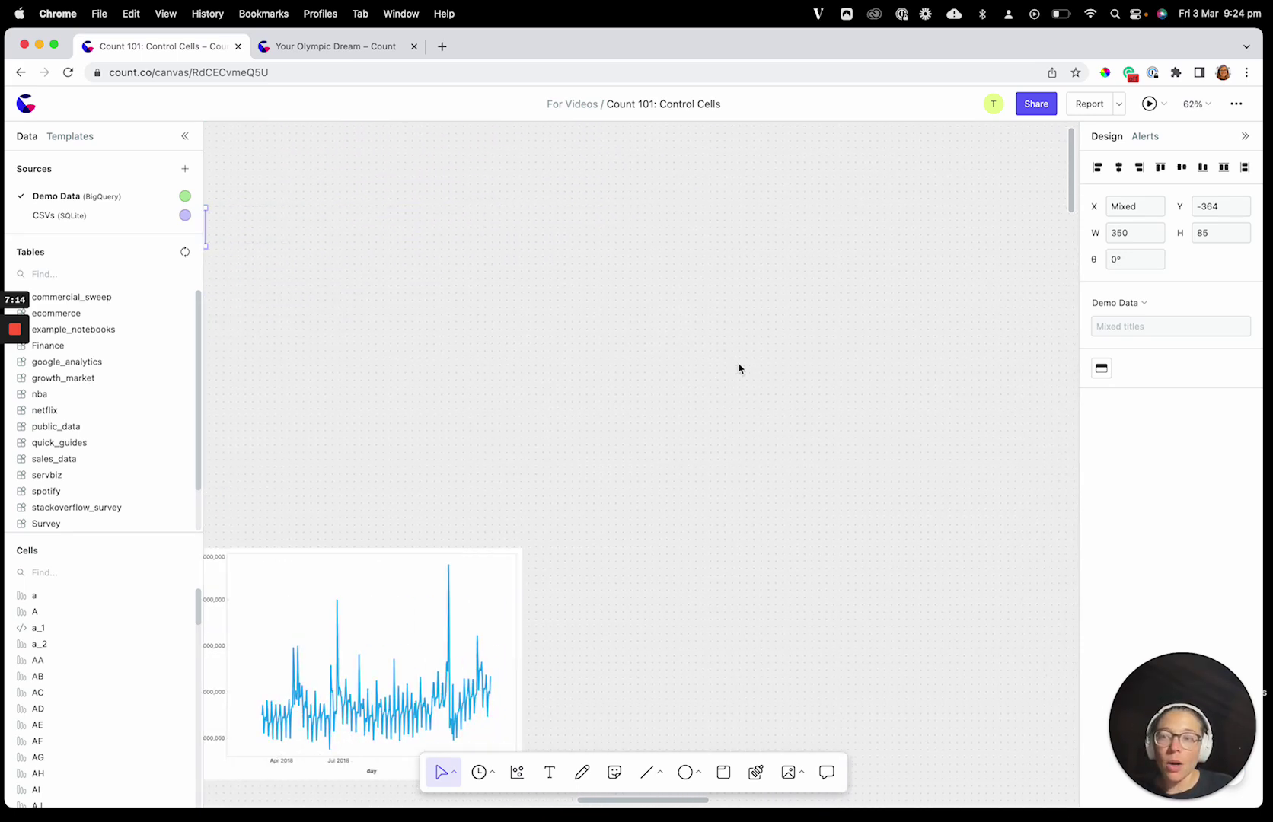
pyautogui.scroll(-5, 720, 370)
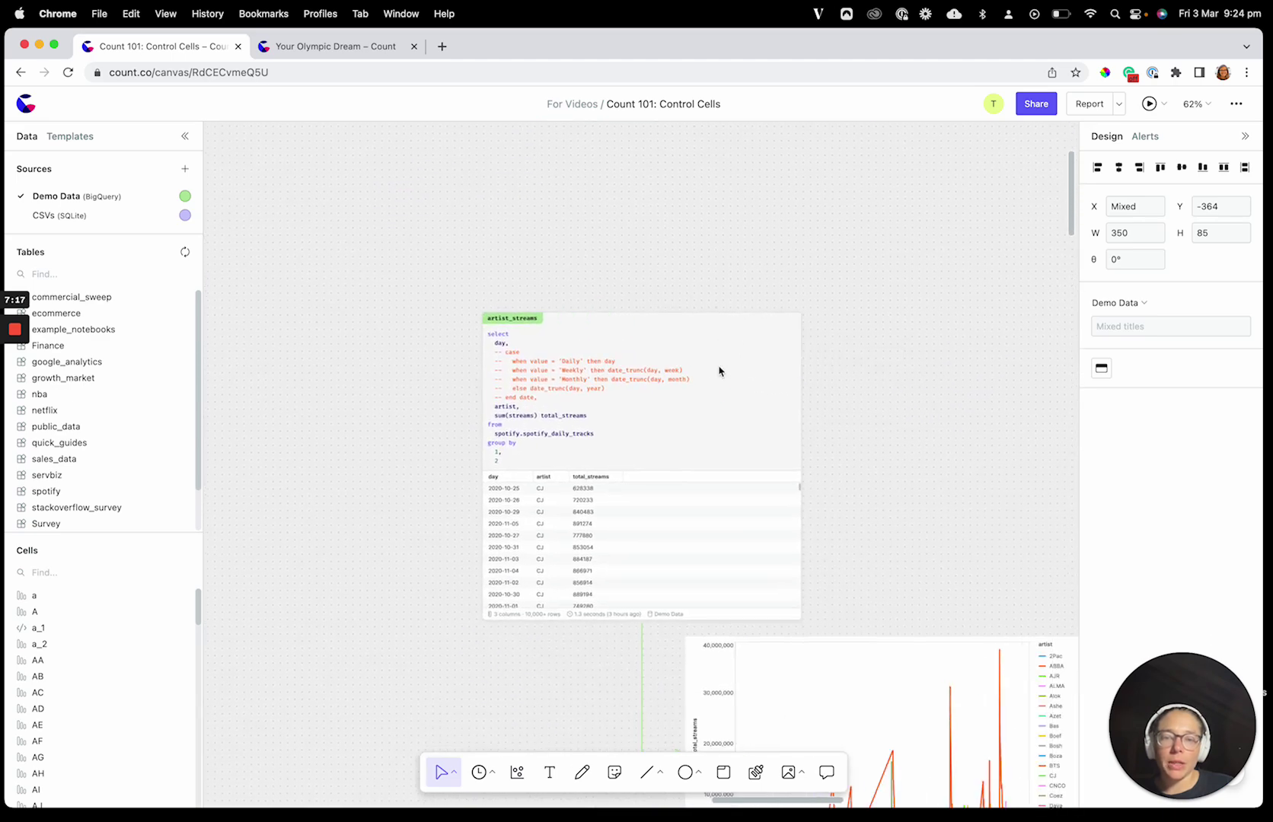
pyautogui.scroll(4, 719, 371)
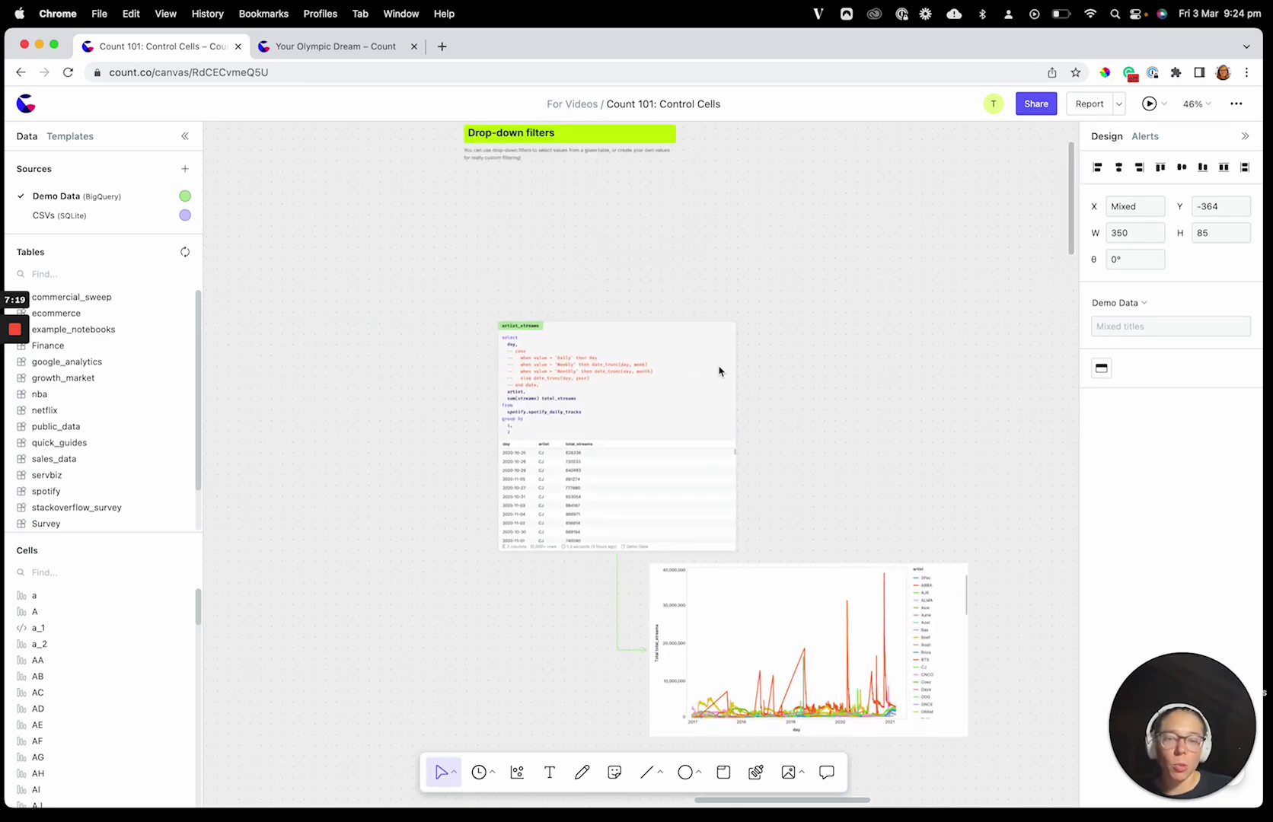
pyautogui.scroll(5, 574, 438)
pyautogui.hscroll(3, 572, 439)
pyautogui.scroll(1, 573, 439)
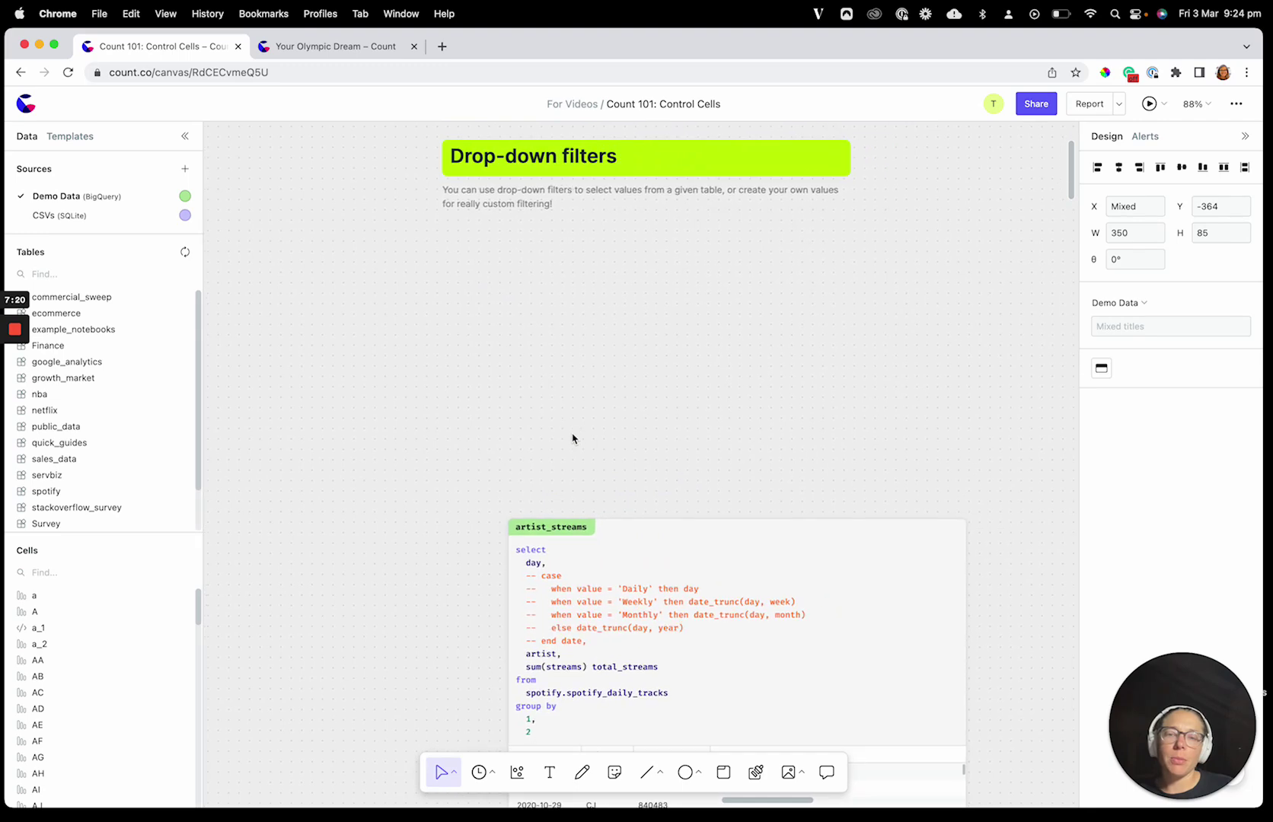
pyautogui.scroll(-5, 572, 438)
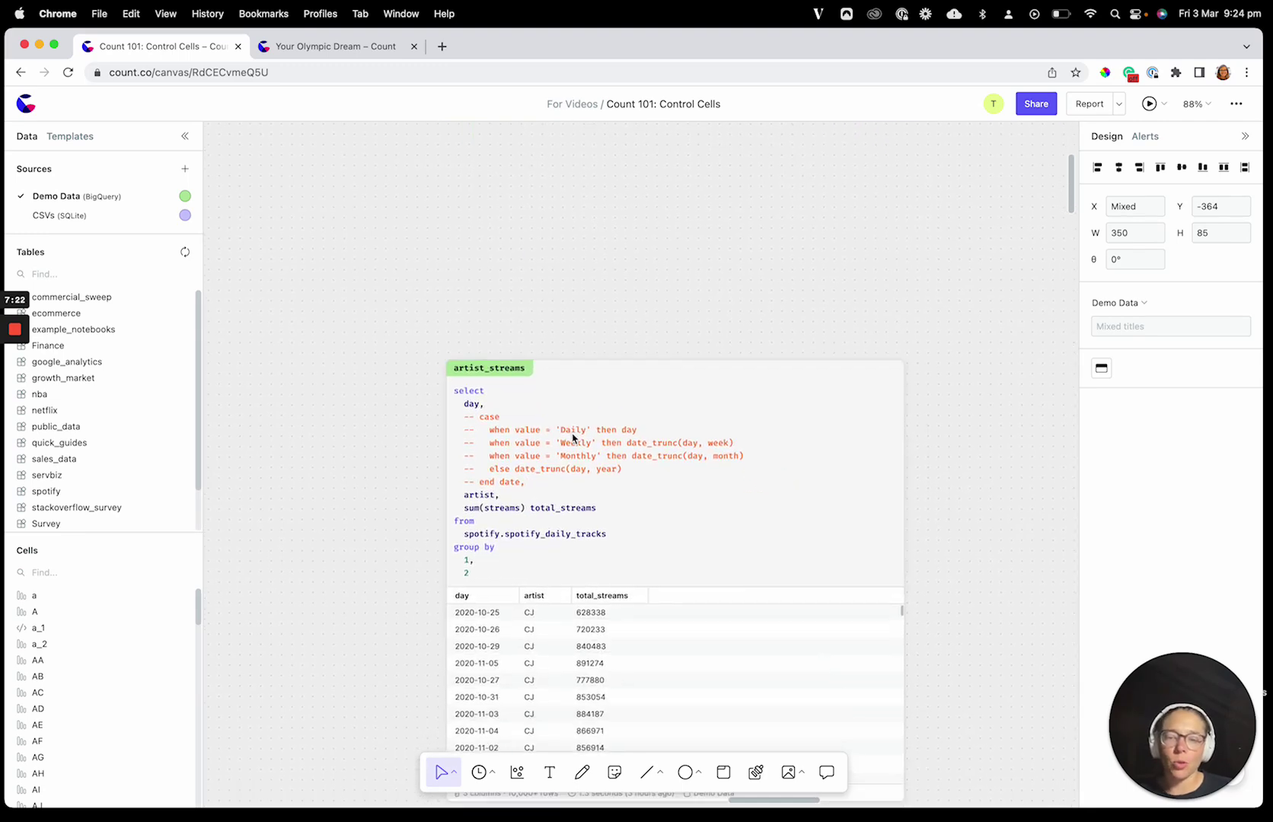
pyautogui.scroll(-3, 573, 439)
pyautogui.scroll(-2, 573, 439)
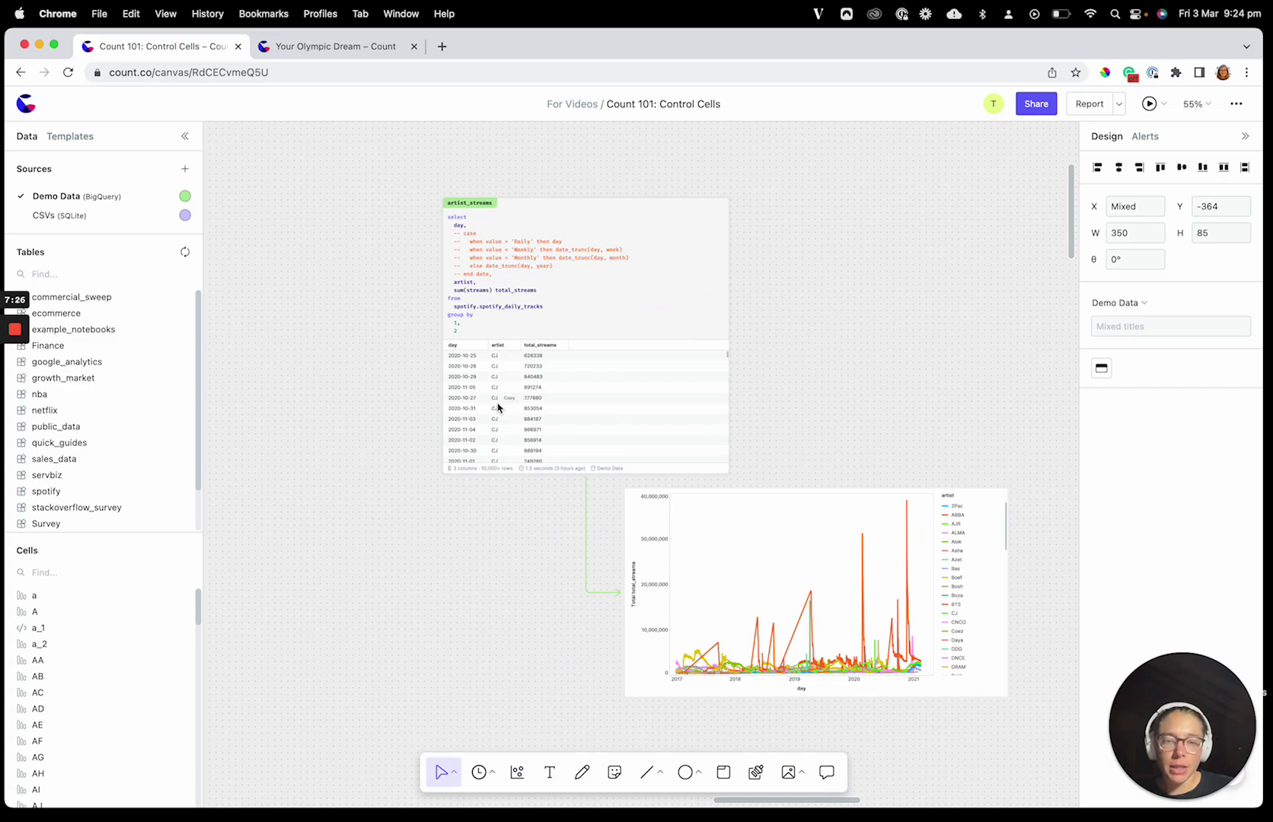
pyautogui.scroll(5, 830, 636)
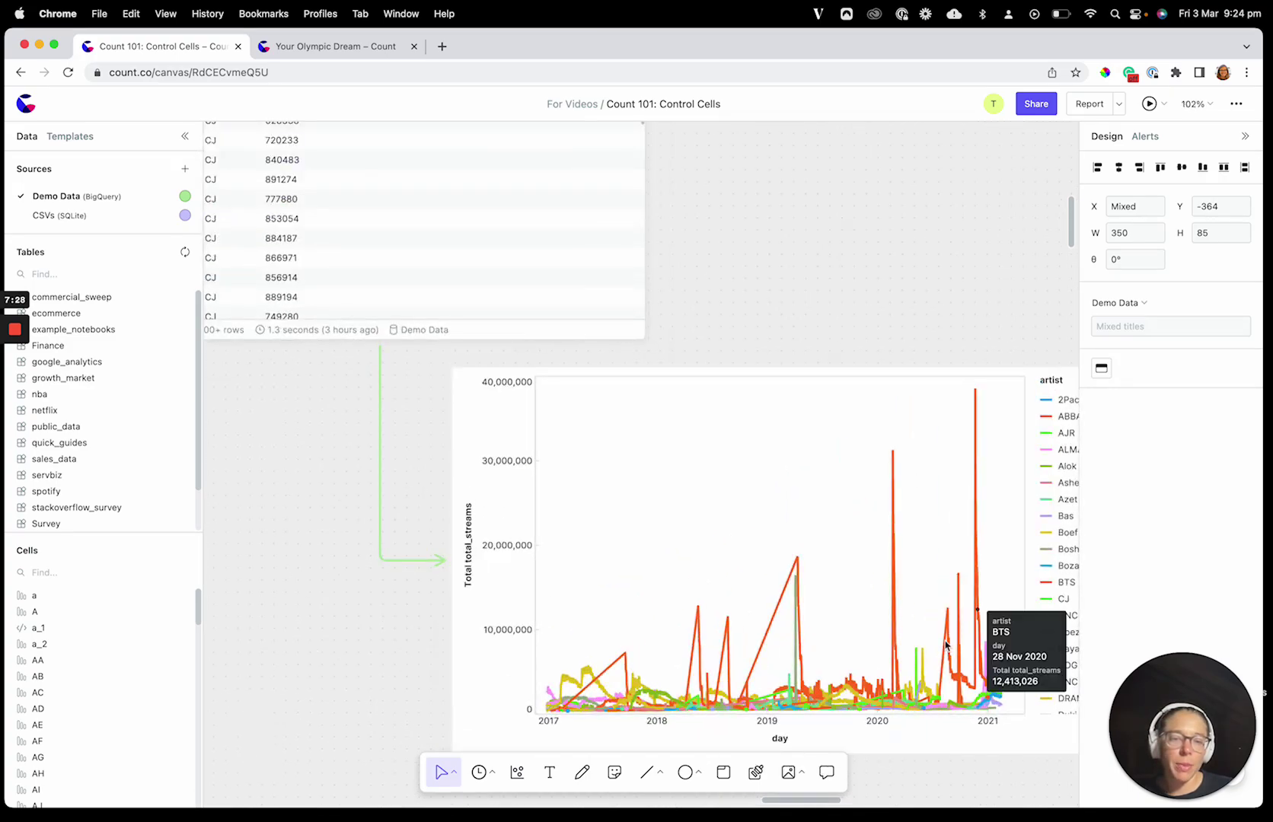
pyautogui.hscroll(5, 842, 651)
pyautogui.scroll(-3, 757, 524)
pyautogui.scroll(5, 757, 523)
# Place a multiple-select control cell between the Drop-down filters heading and the artist_streams cell
pyautogui.click(477, 776)
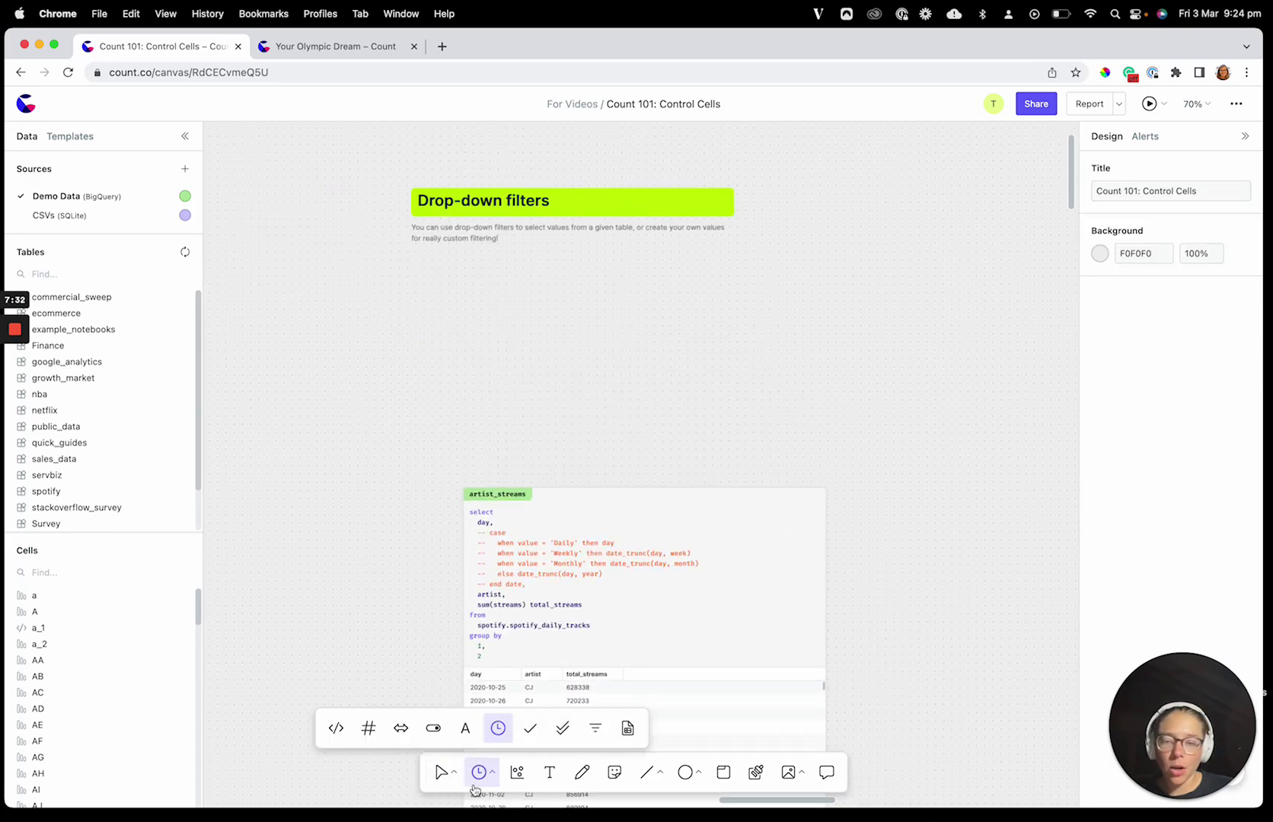
pyautogui.click(562, 732)
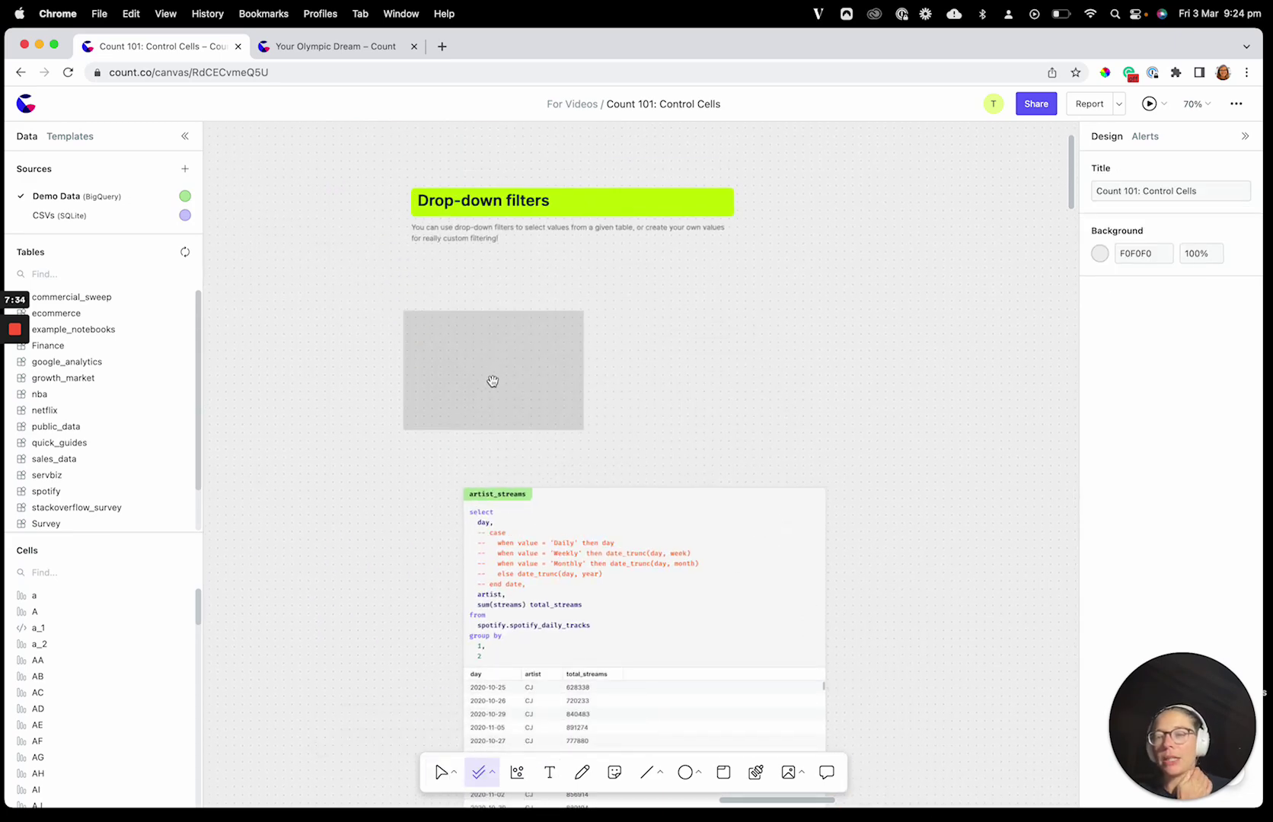
pyautogui.click(487, 392)
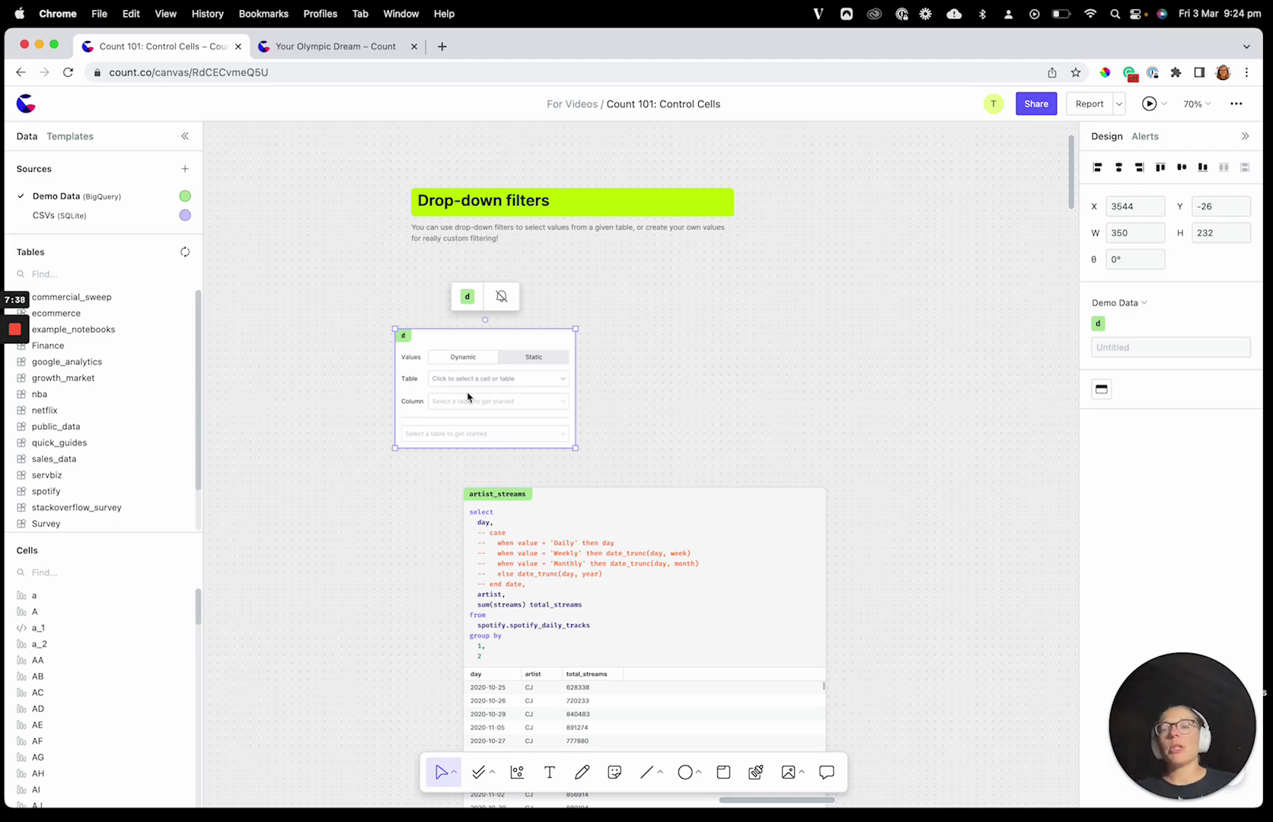
# Source the new control's dynamic values from the artist column of the spotify.spotify_daily_tracks table
pyautogui.scroll(5, 468, 396)
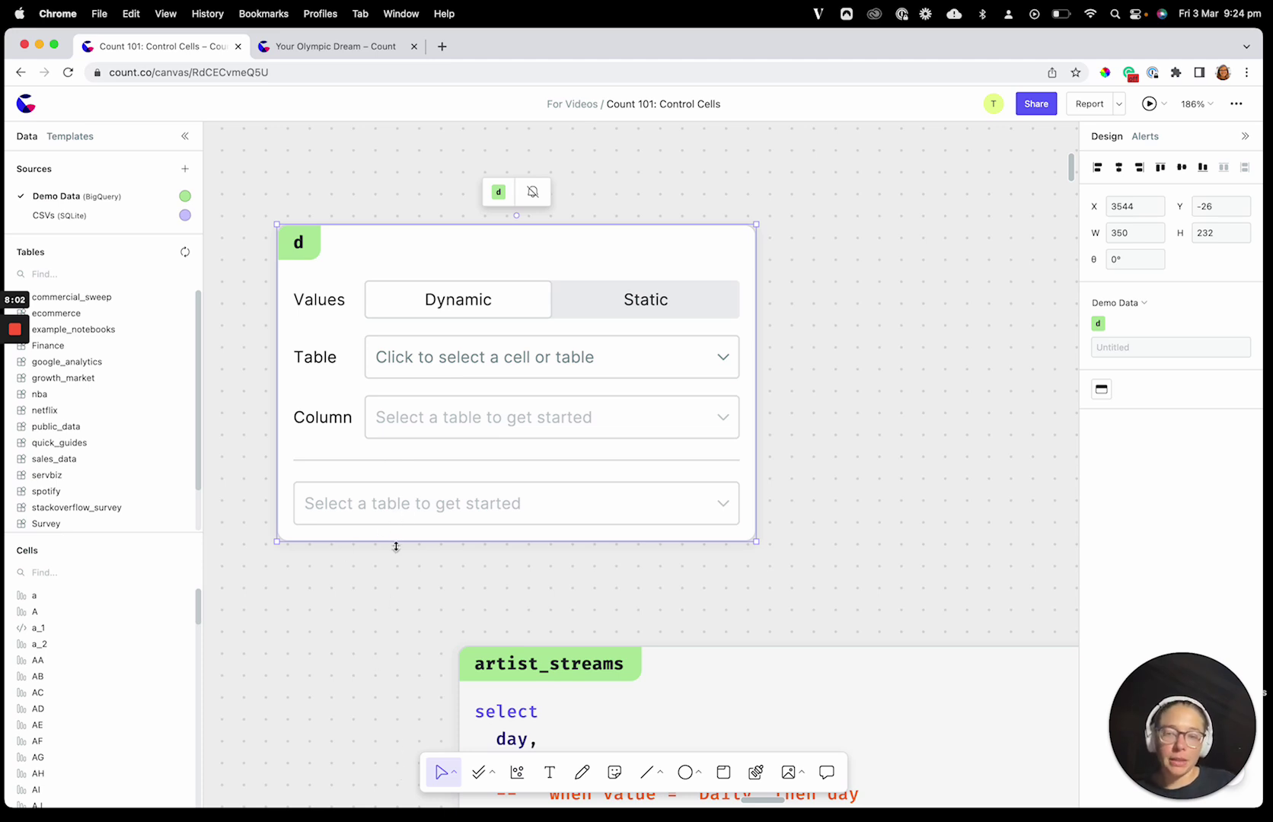
pyautogui.click(430, 347)
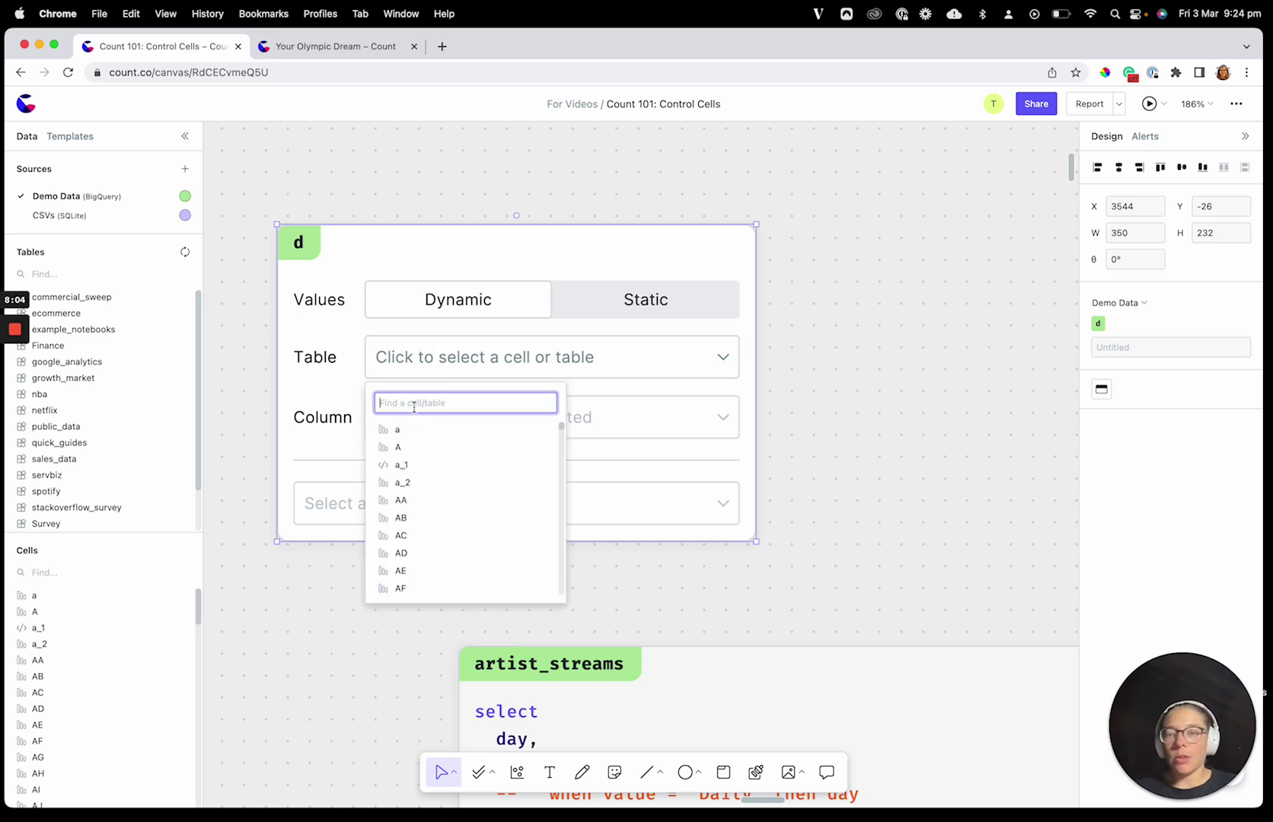
pyautogui.write('spot')
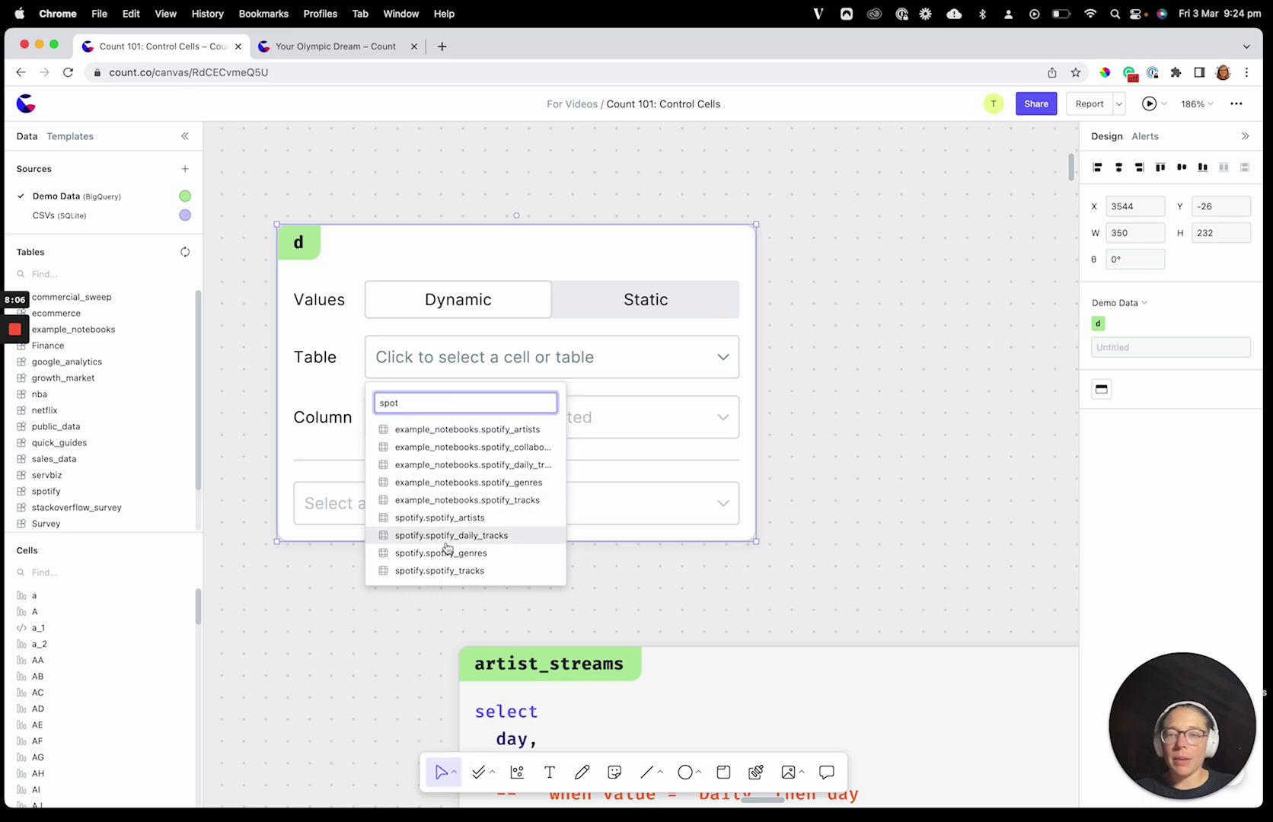
pyautogui.click(446, 536)
pyautogui.click(427, 418)
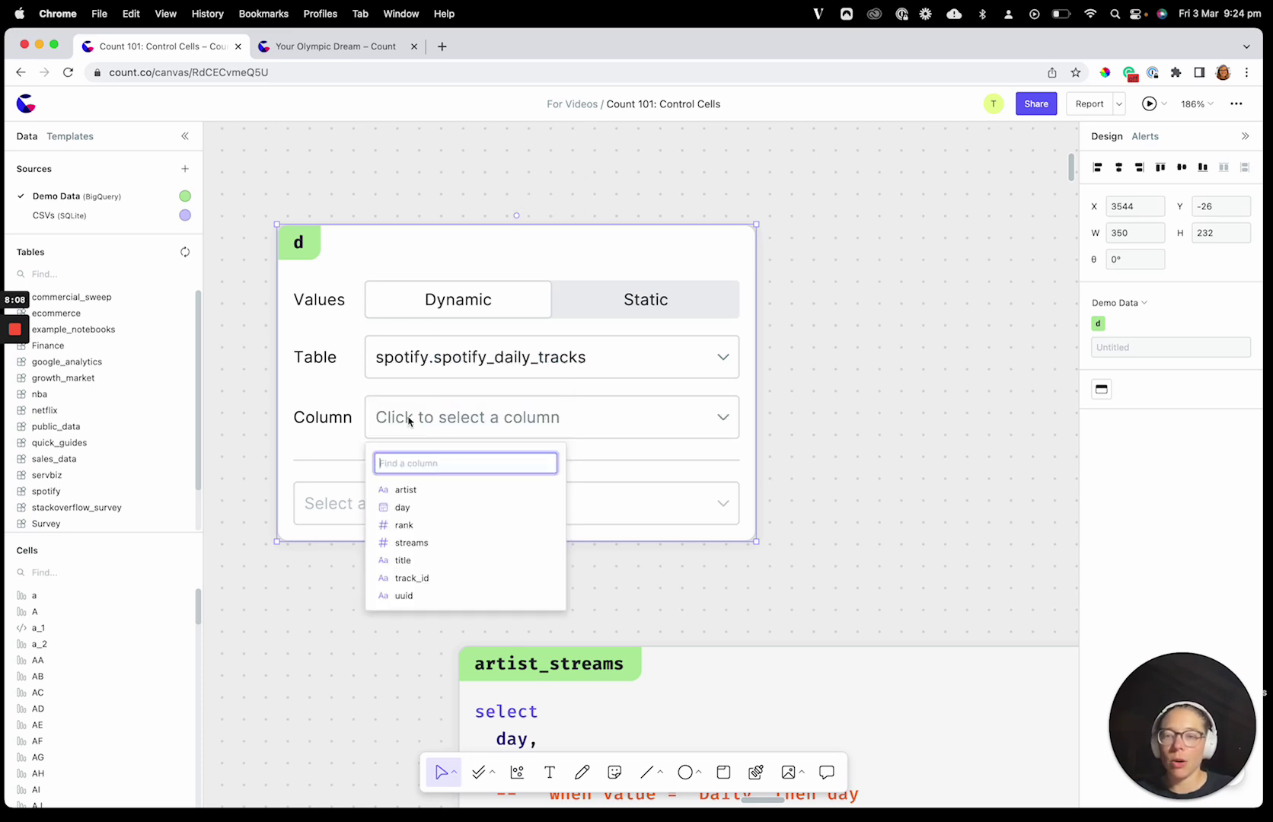
pyautogui.click(443, 490)
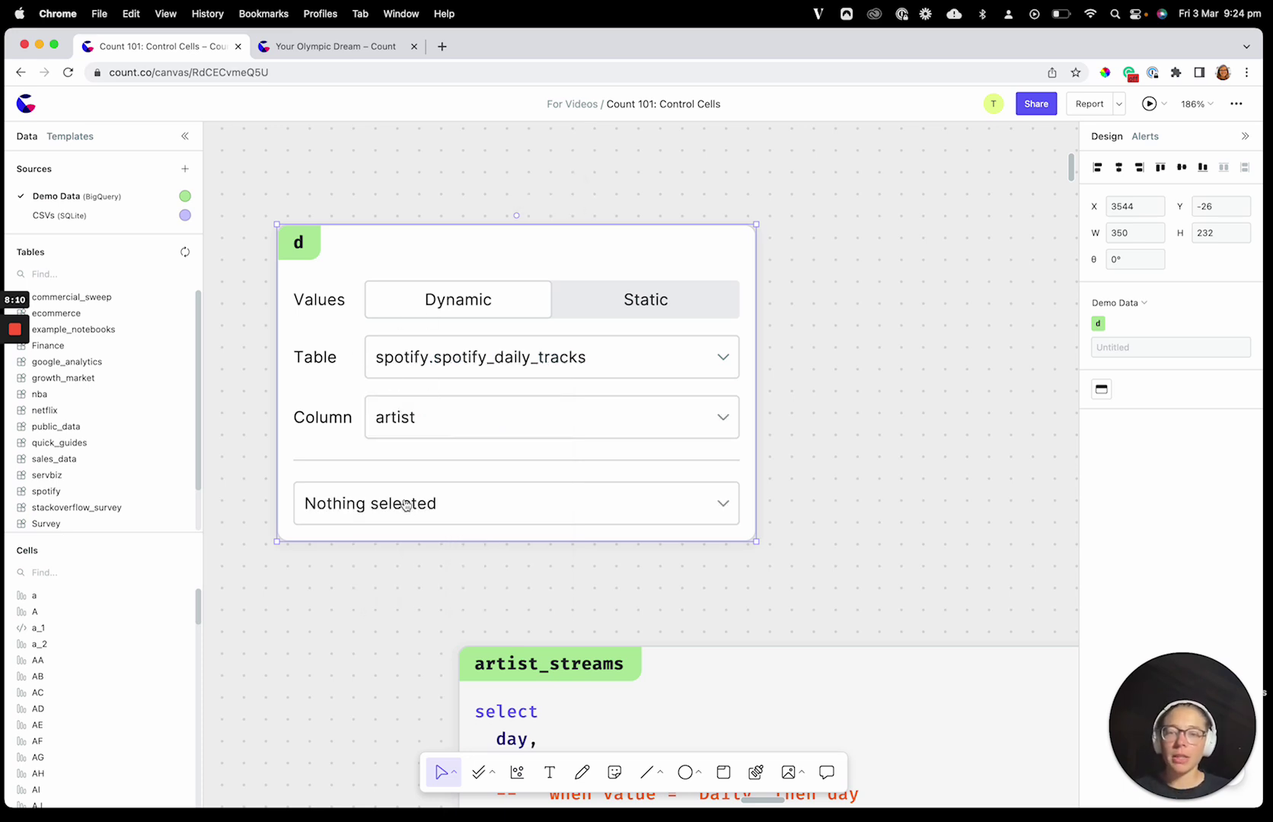
# Select Ed Sheeran, Post Malone, XXXTENTACION, Drake and Billie Eilish as the control's values
pyautogui.click(404, 504)
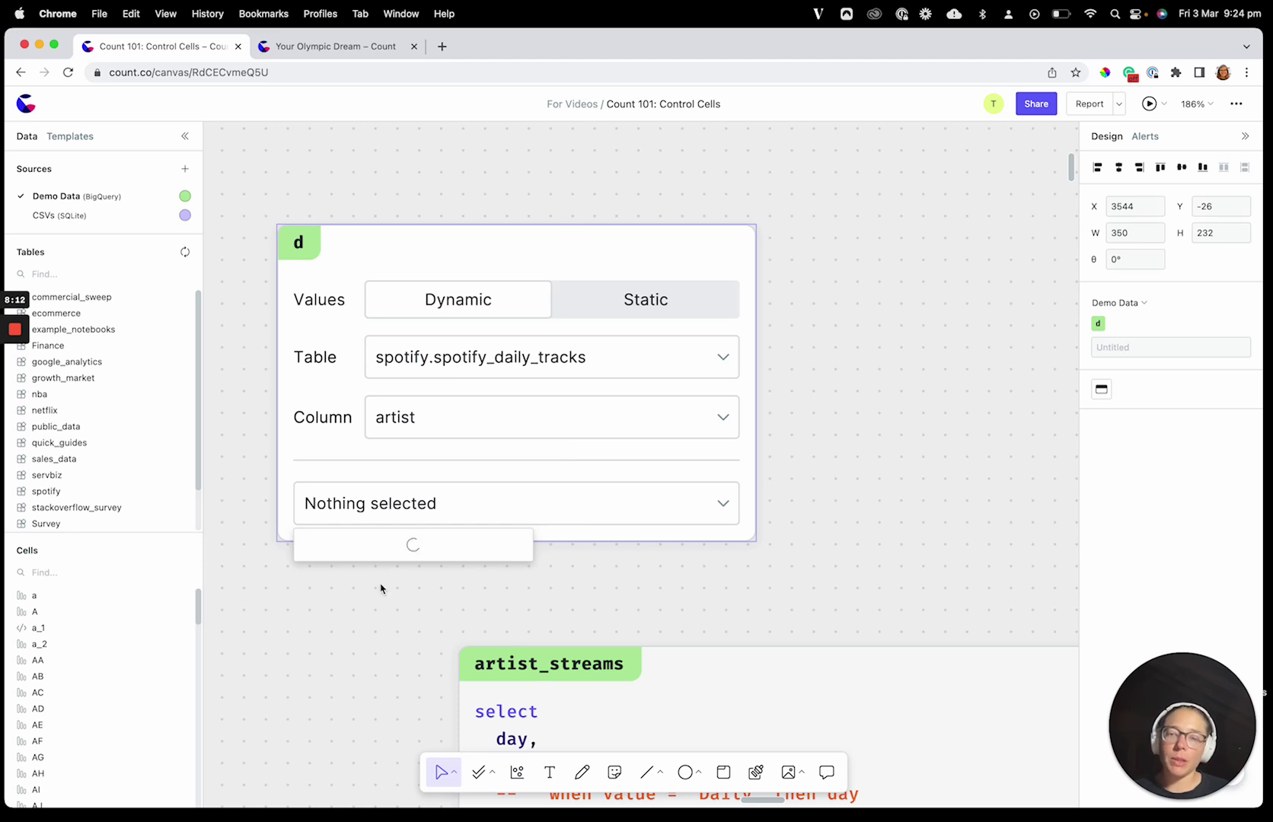
pyautogui.scroll(-3, 381, 586)
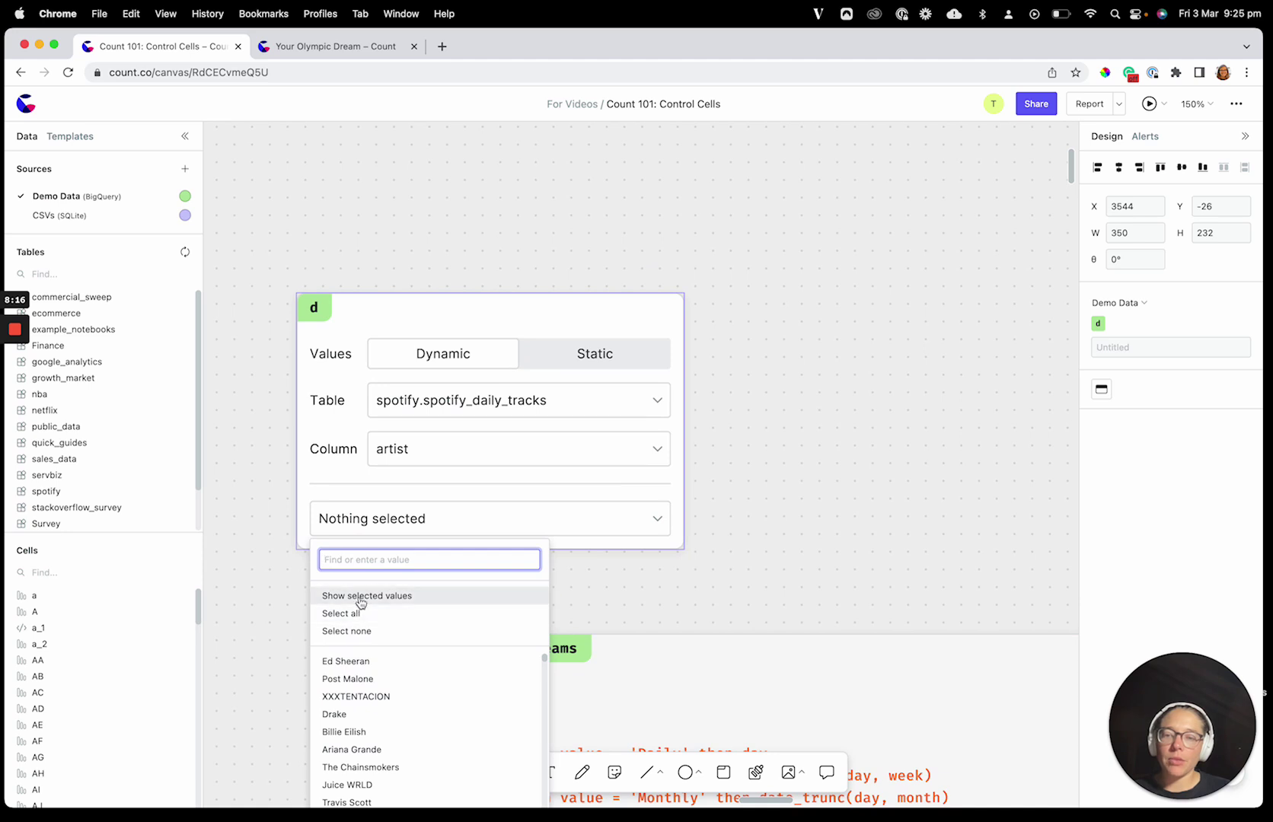
pyautogui.click(364, 661)
pyautogui.click(364, 680)
pyautogui.click(359, 697)
pyautogui.click(344, 715)
pyautogui.click(344, 732)
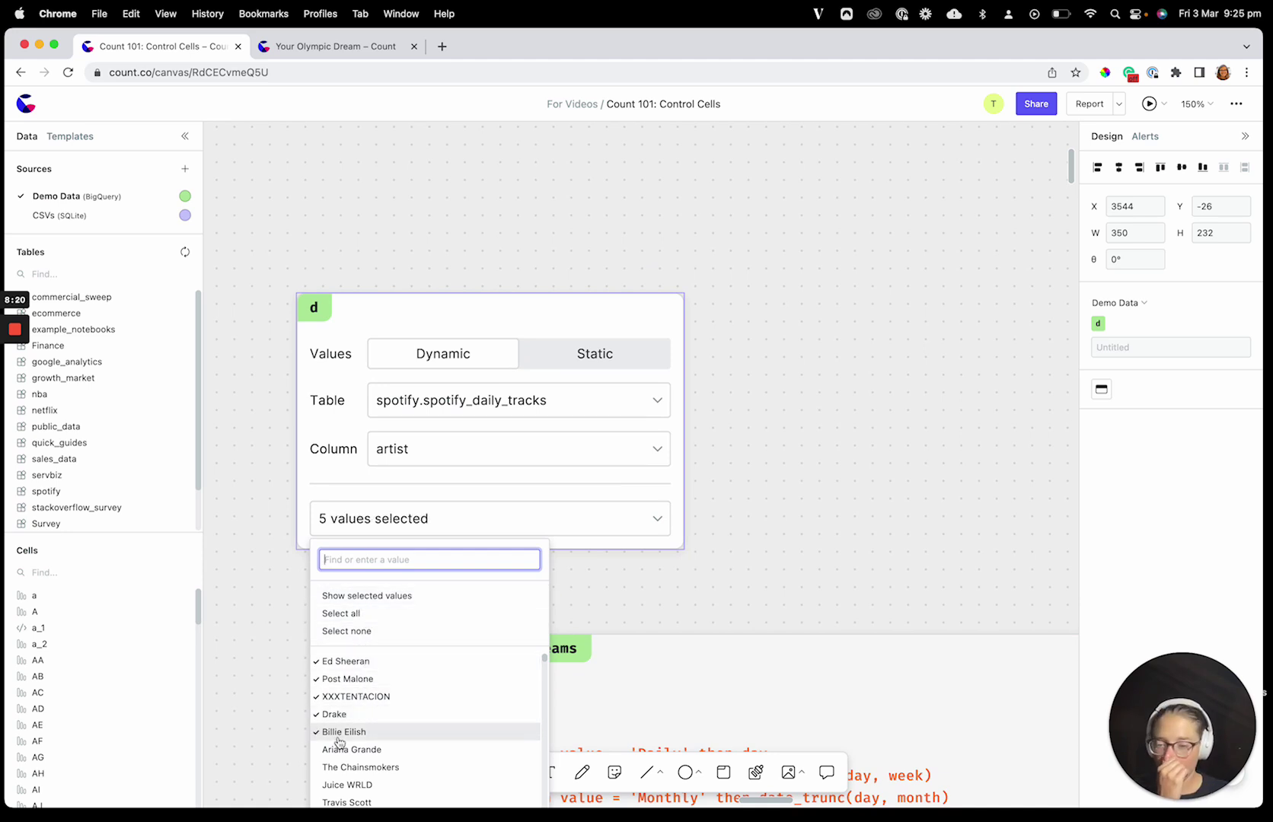
pyautogui.click(247, 559)
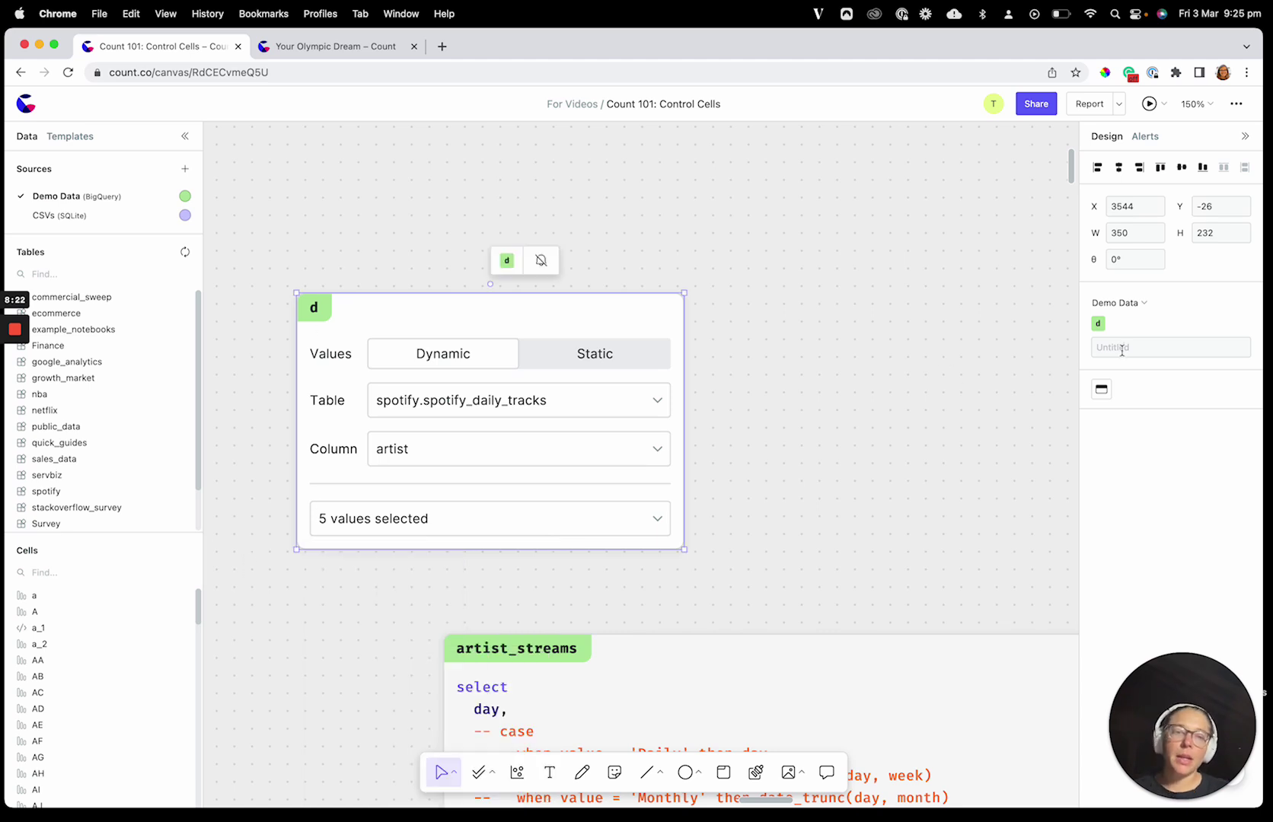
# Rename the multiple-select control cell artist_selected
pyautogui.write('artist_Sele')
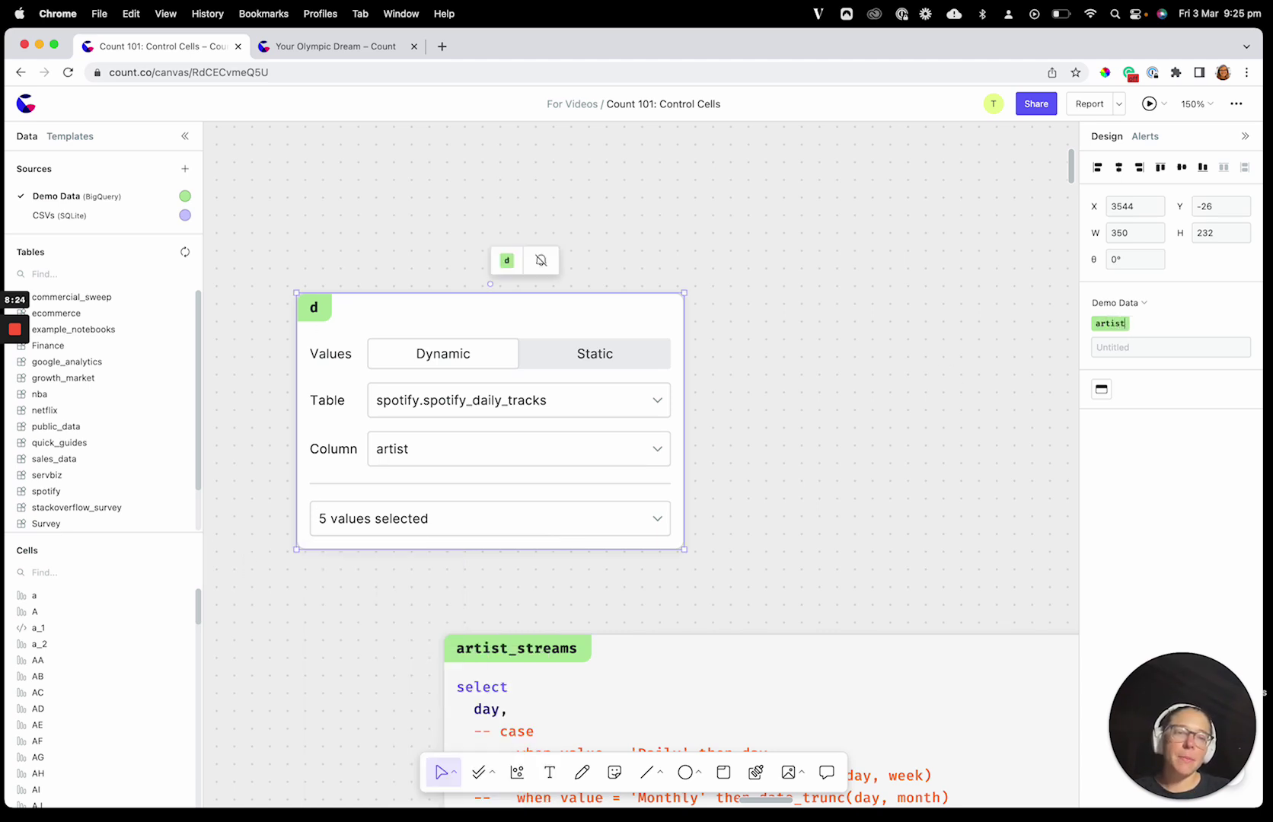
pyautogui.press('BackSpace')
pyautogui.press('BackSpace')
pyautogui.press('BackSpace')
pyautogui.press('BackSpace')
pyautogui.write('selected')
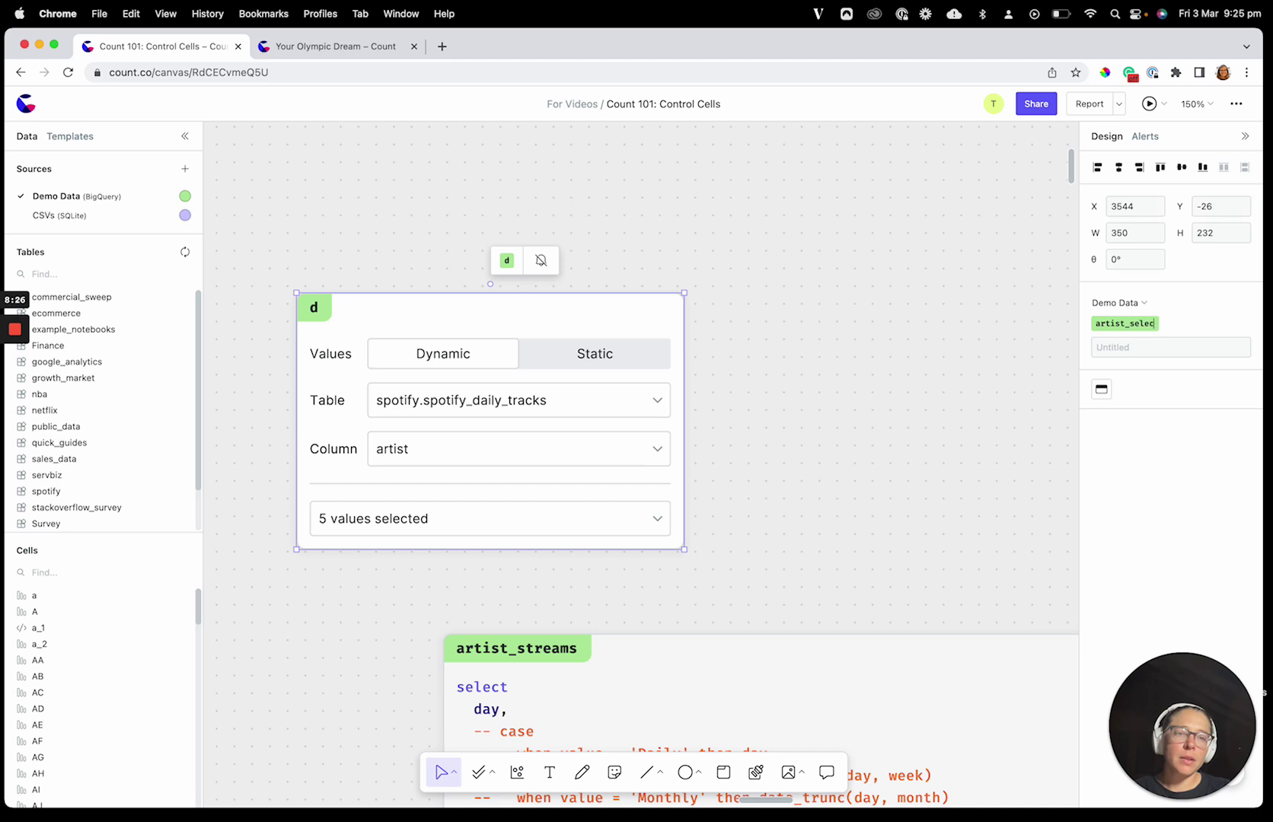
pyautogui.press('Return')
# Give the artist_selected cell the title "Select some artists:" and deselect it
pyautogui.click(1121, 351)
pyautogui.write('Select some artisrts')
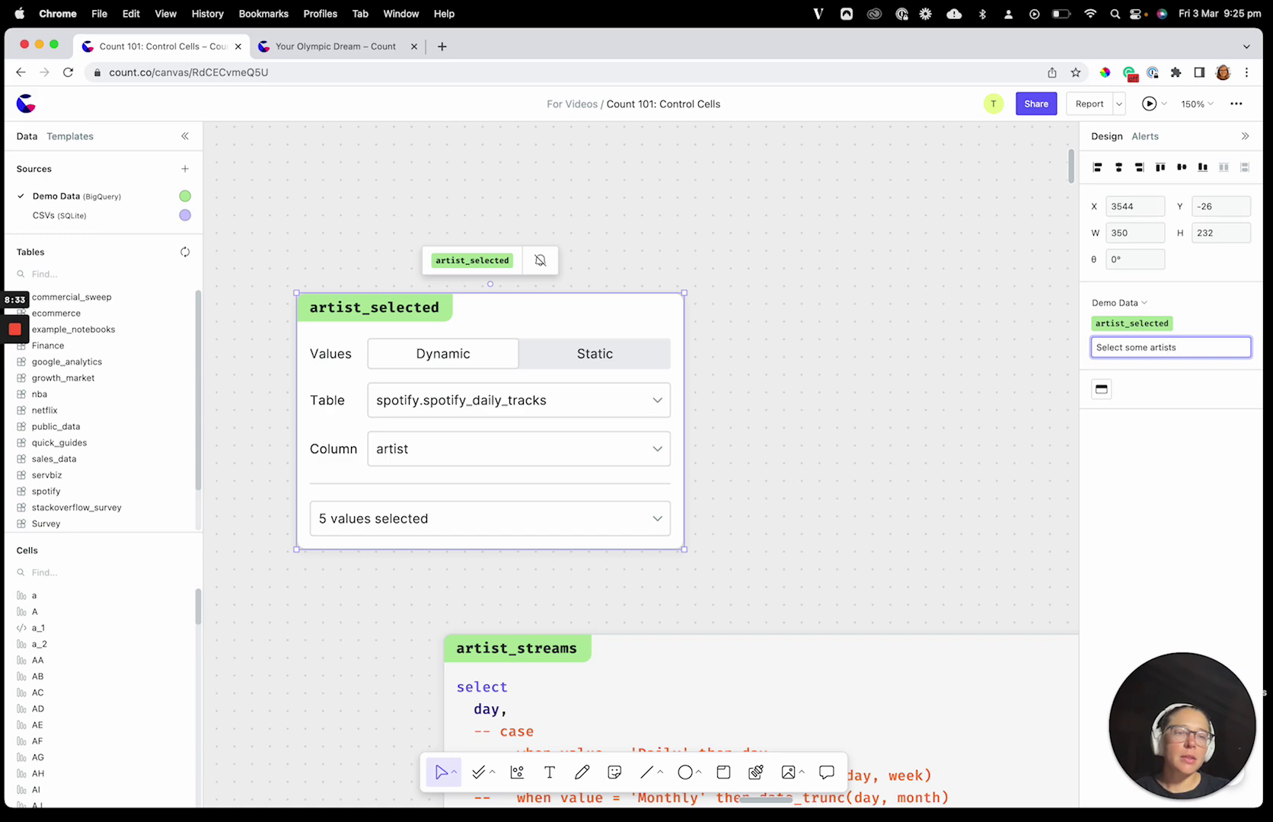
pyautogui.write(':')
pyautogui.press('Return')
pyautogui.scroll(-5, 953, 469)
pyautogui.scroll(-5, 944, 455)
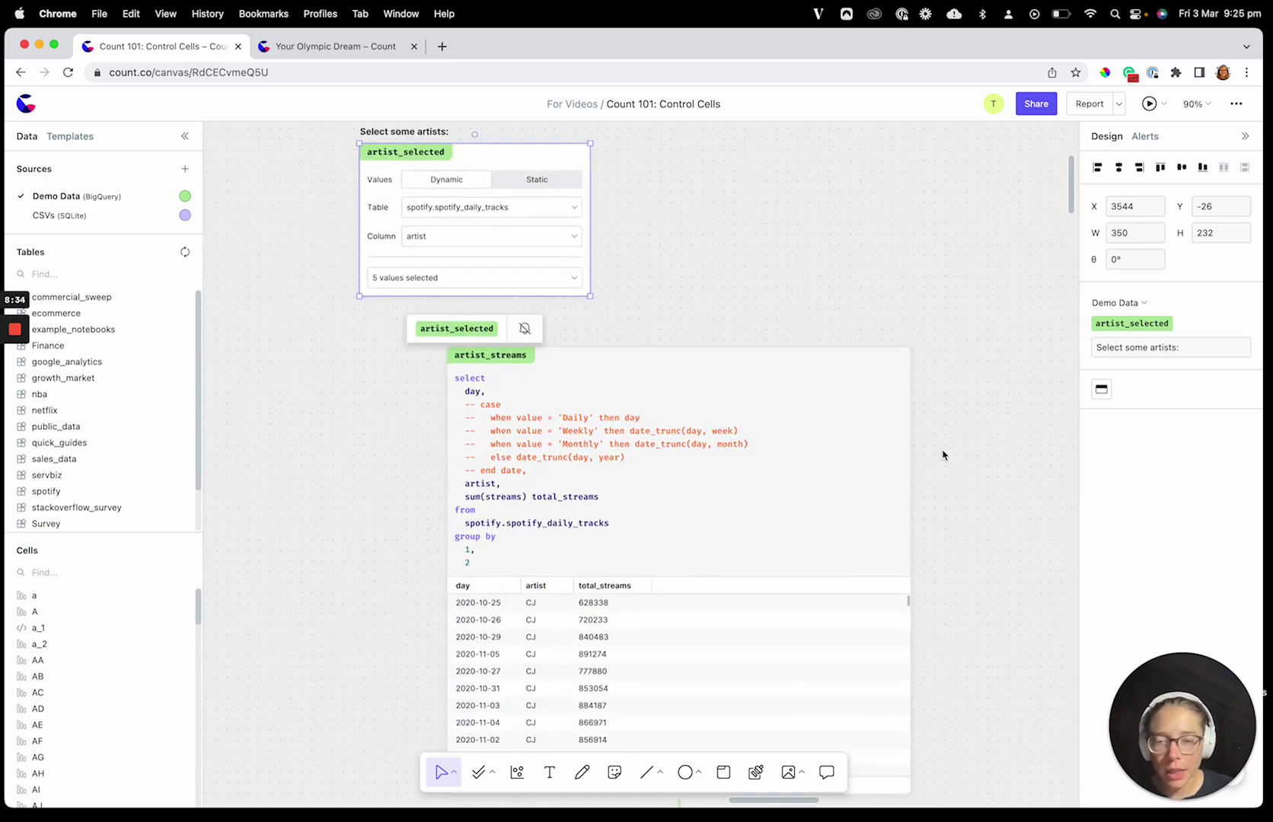
pyautogui.scroll(3, 471, 437)
pyautogui.click(372, 427)
pyautogui.scroll(2, 373, 429)
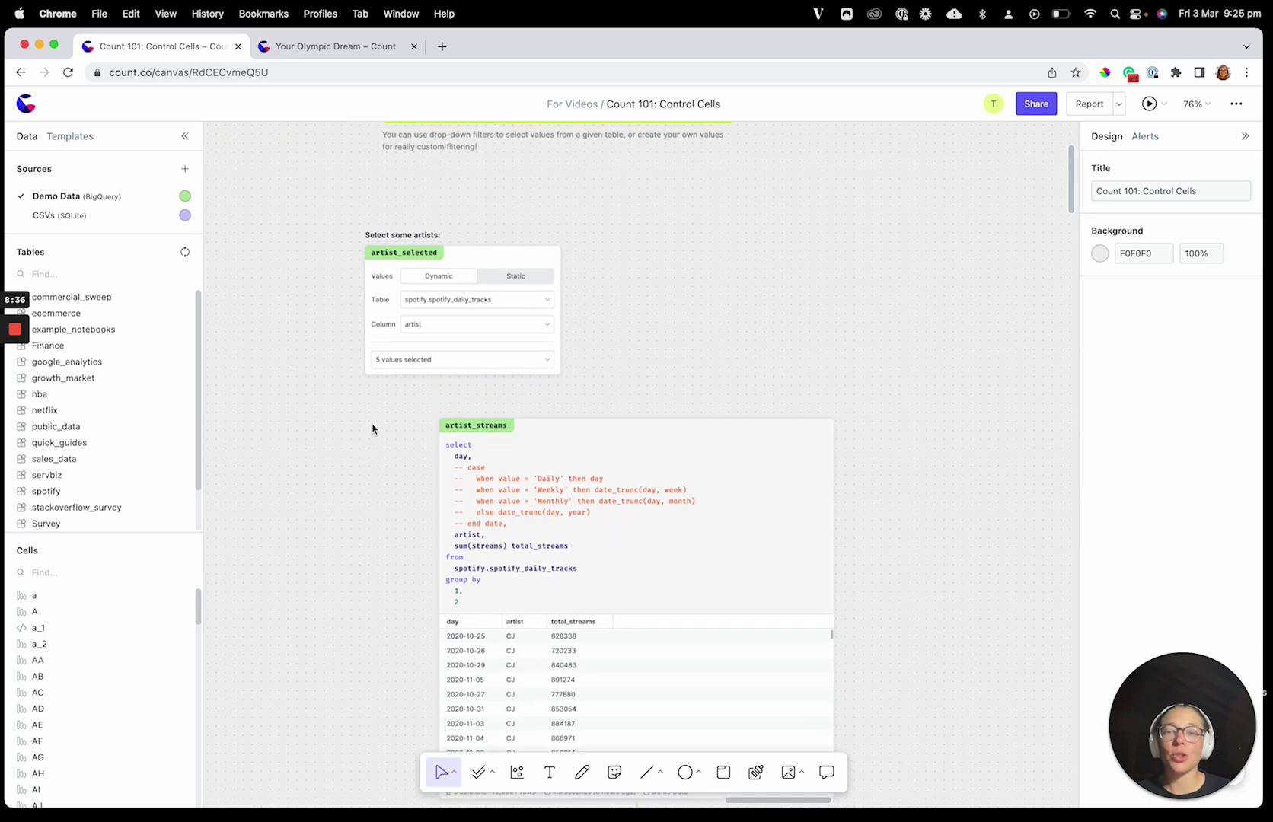
# Add "where artist in (select value from artist_selected)" to the artist_streams query before the group by, and run it
pyautogui.click(580, 568)
pyautogui.click(579, 571)
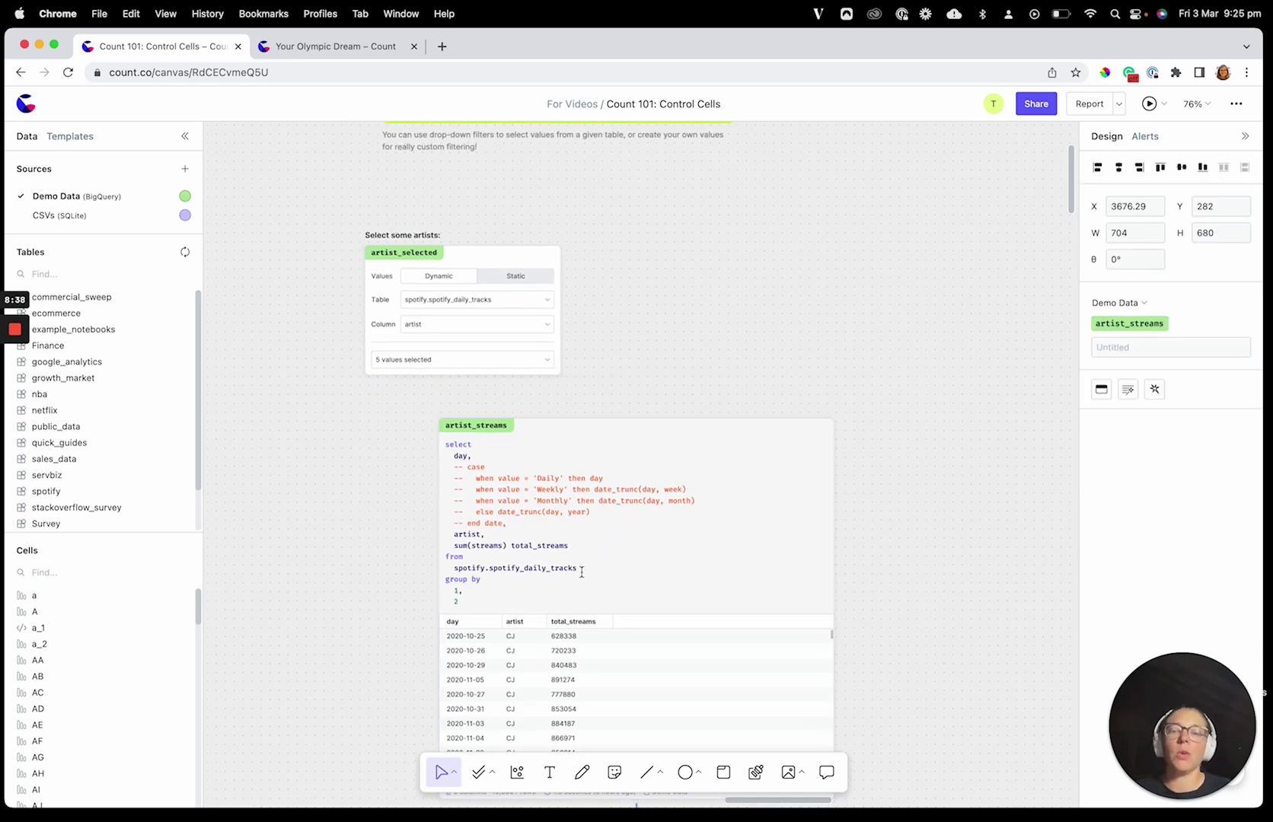
pyautogui.press('Return')
pyautogui.write('where ')
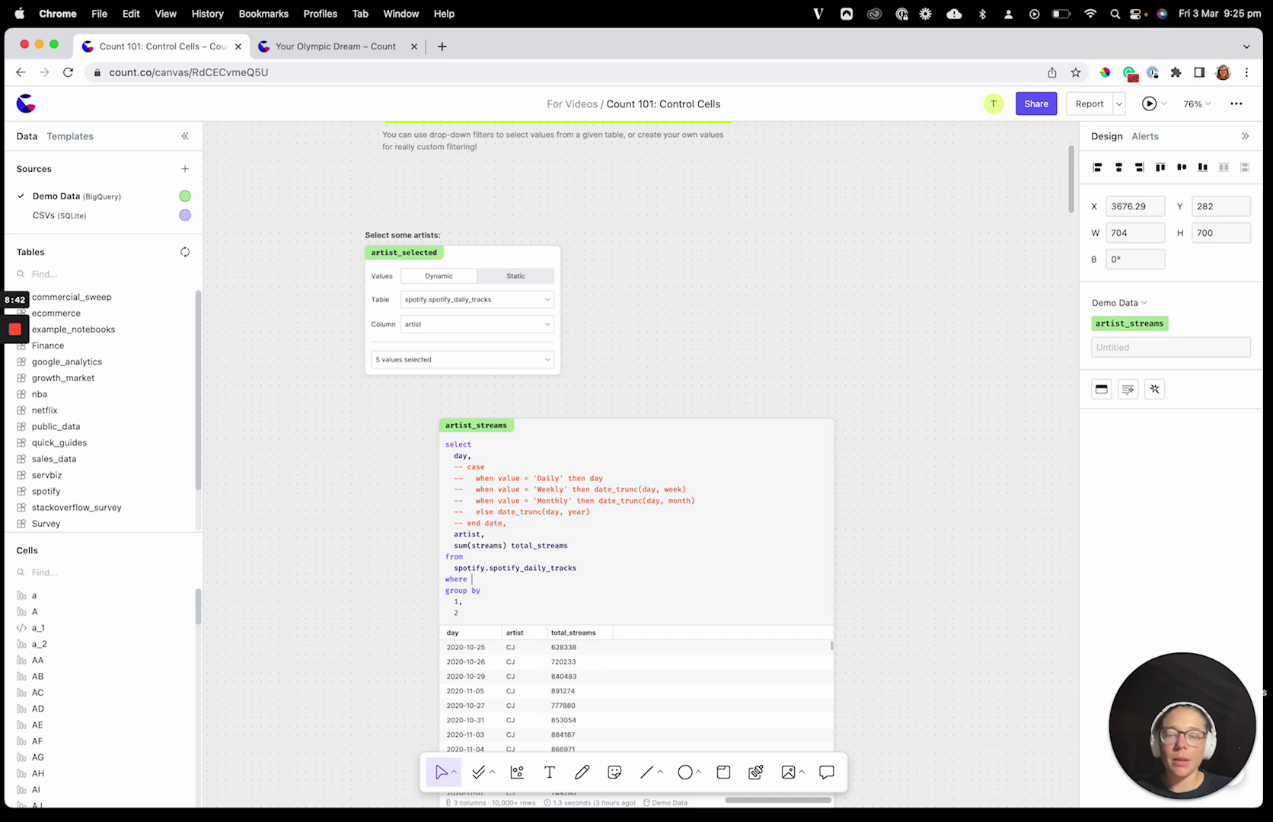
pyautogui.write('ar')
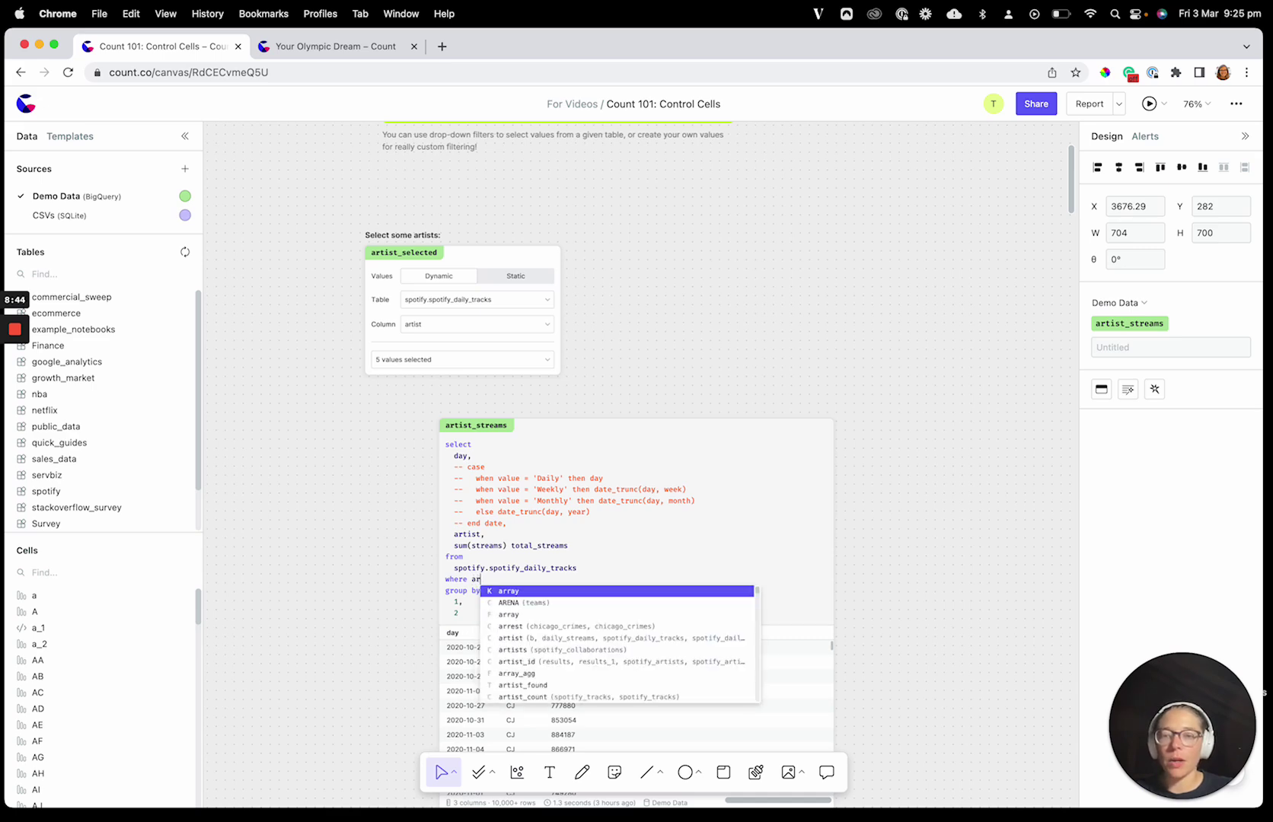
pyautogui.write('tist in (select ')
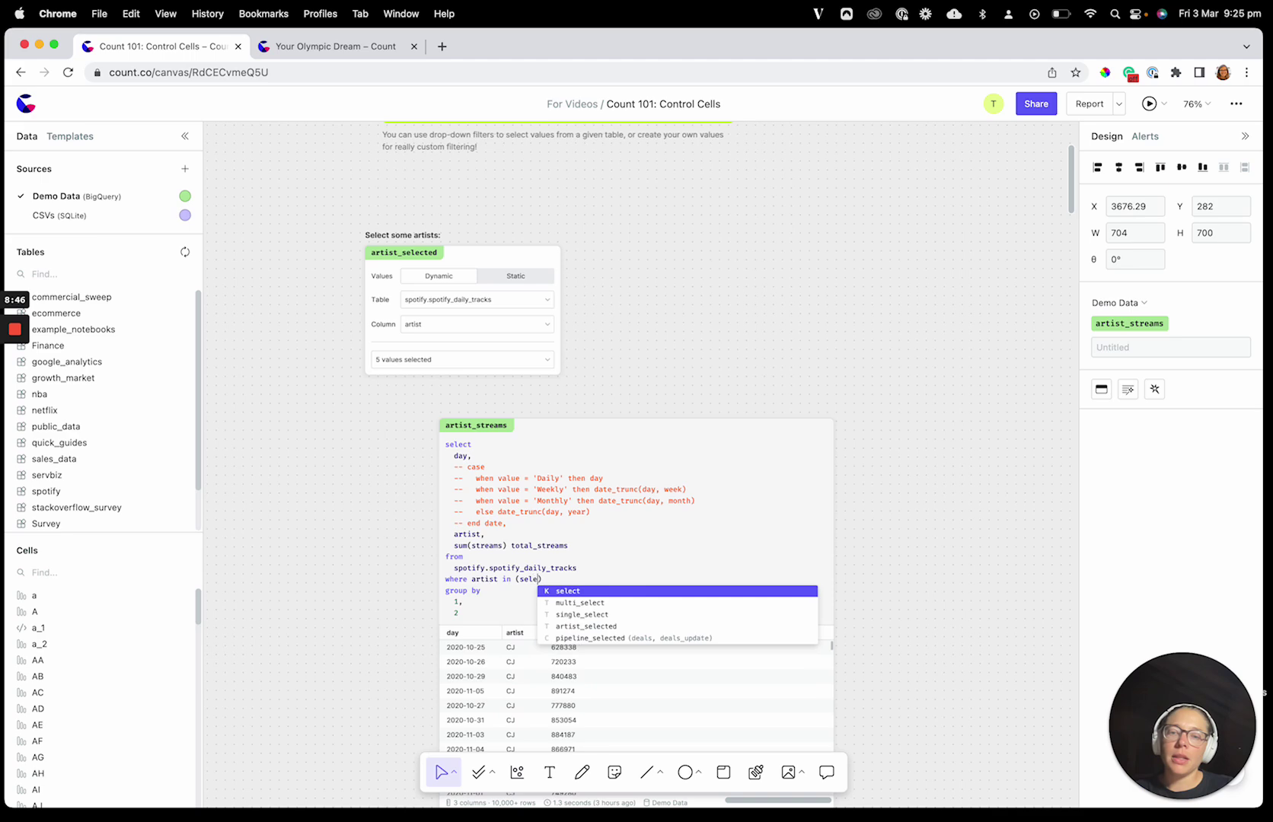
pyautogui.write('value from arts')
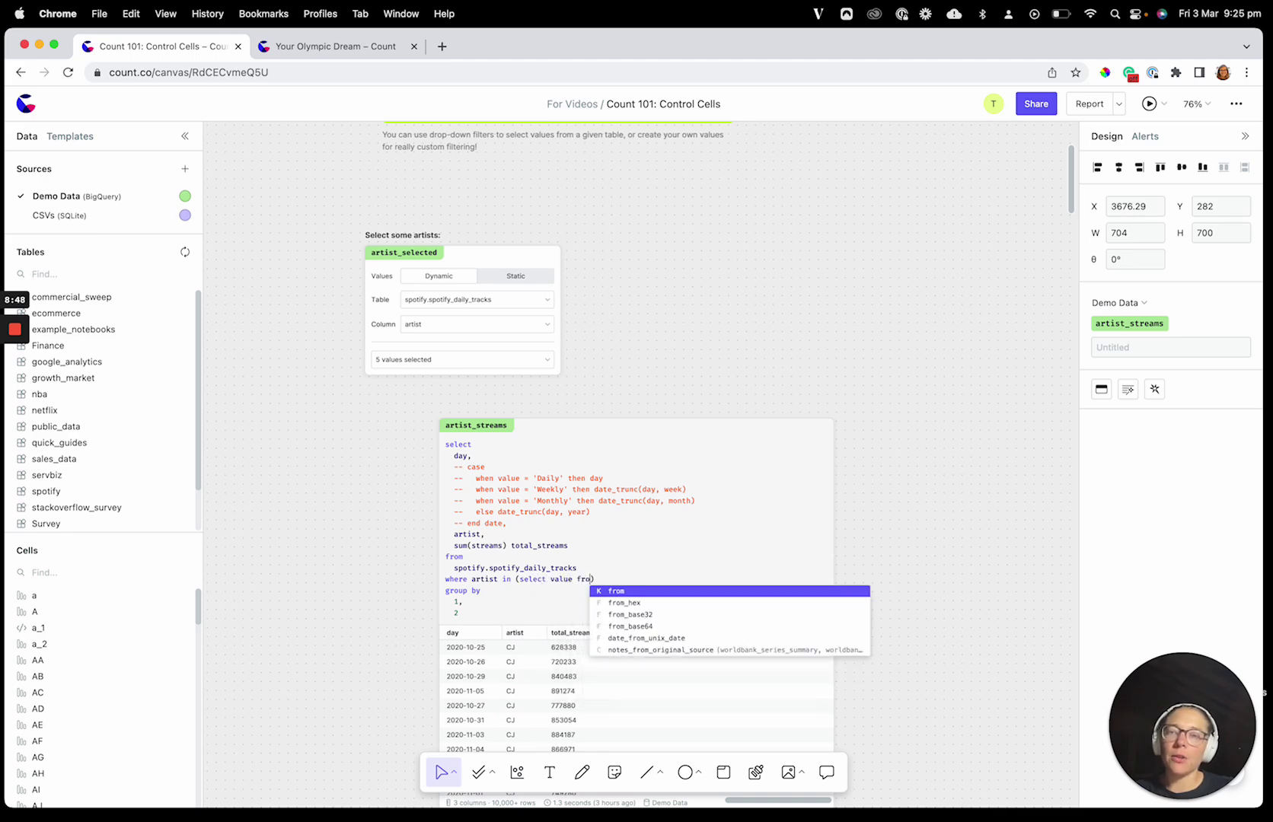
pyautogui.write('_t')
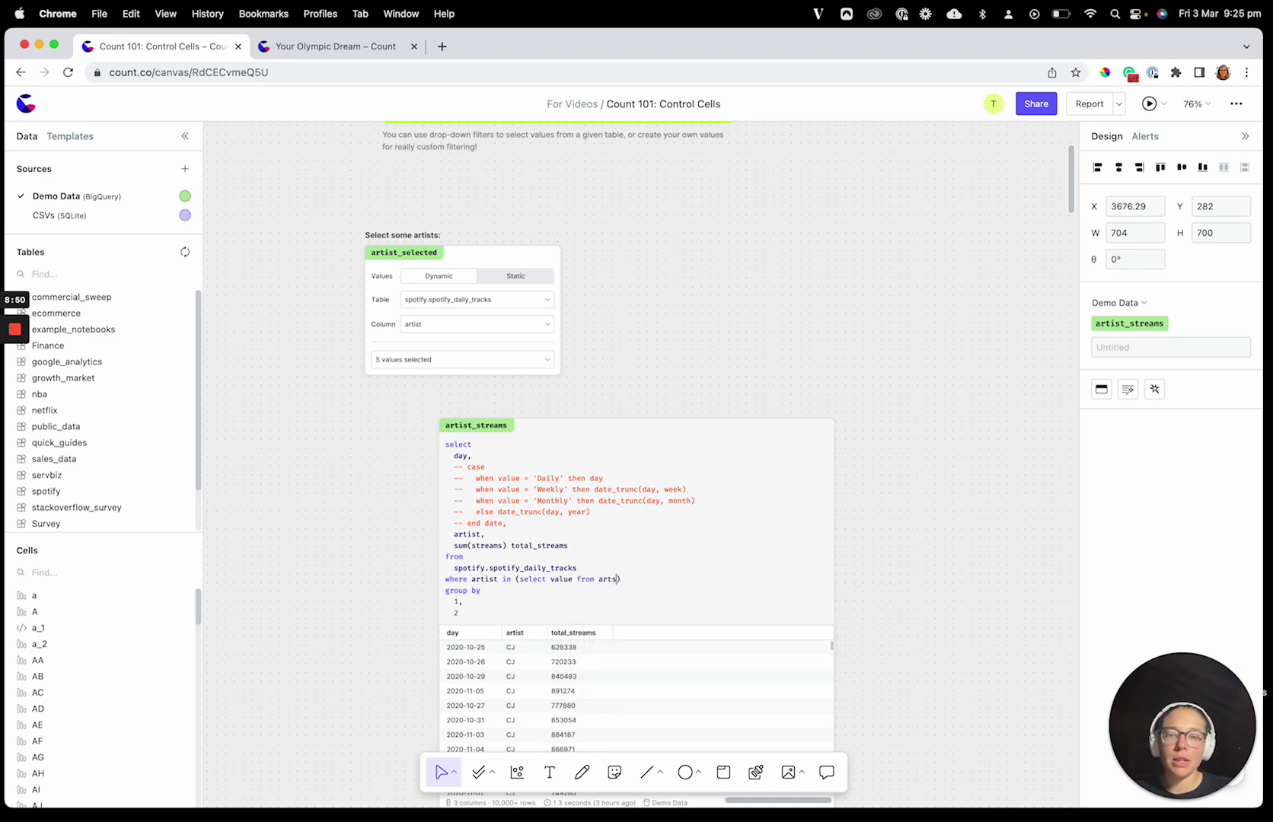
pyautogui.write('ist')
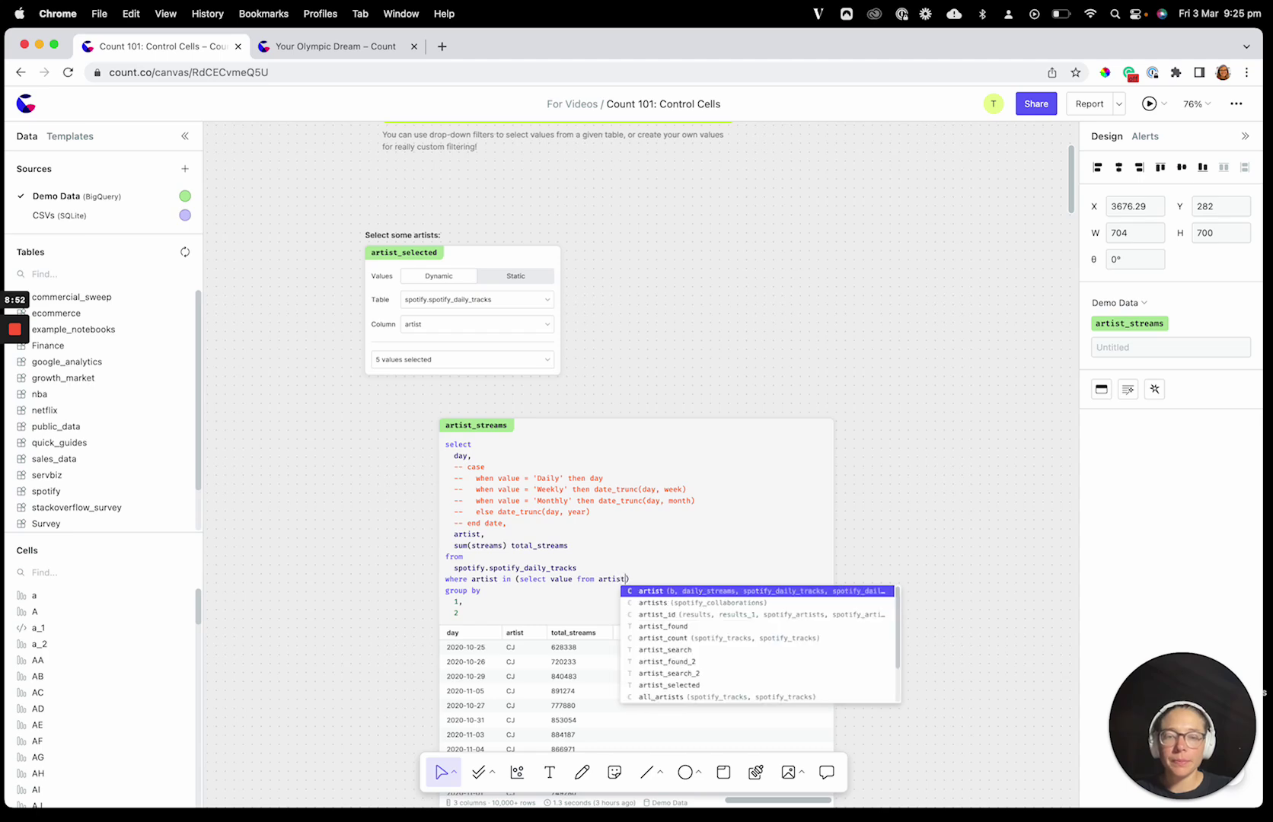
pyautogui.press('Down')
pyautogui.press('Down')
pyautogui.press('Down')
pyautogui.press('Down')
pyautogui.press('Down')
pyautogui.press('Down')
pyautogui.press('Down')
pyautogui.press('Return')
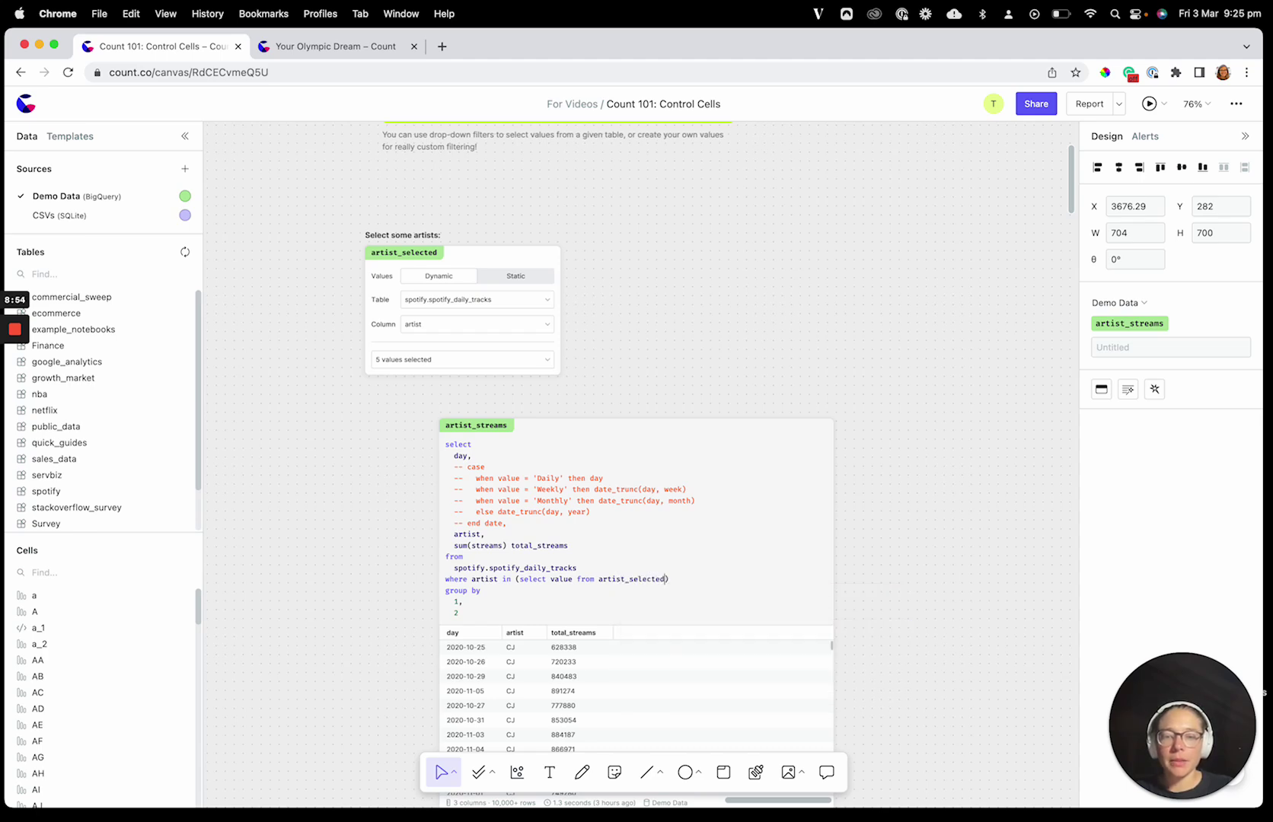
pyautogui.press('super+Return')
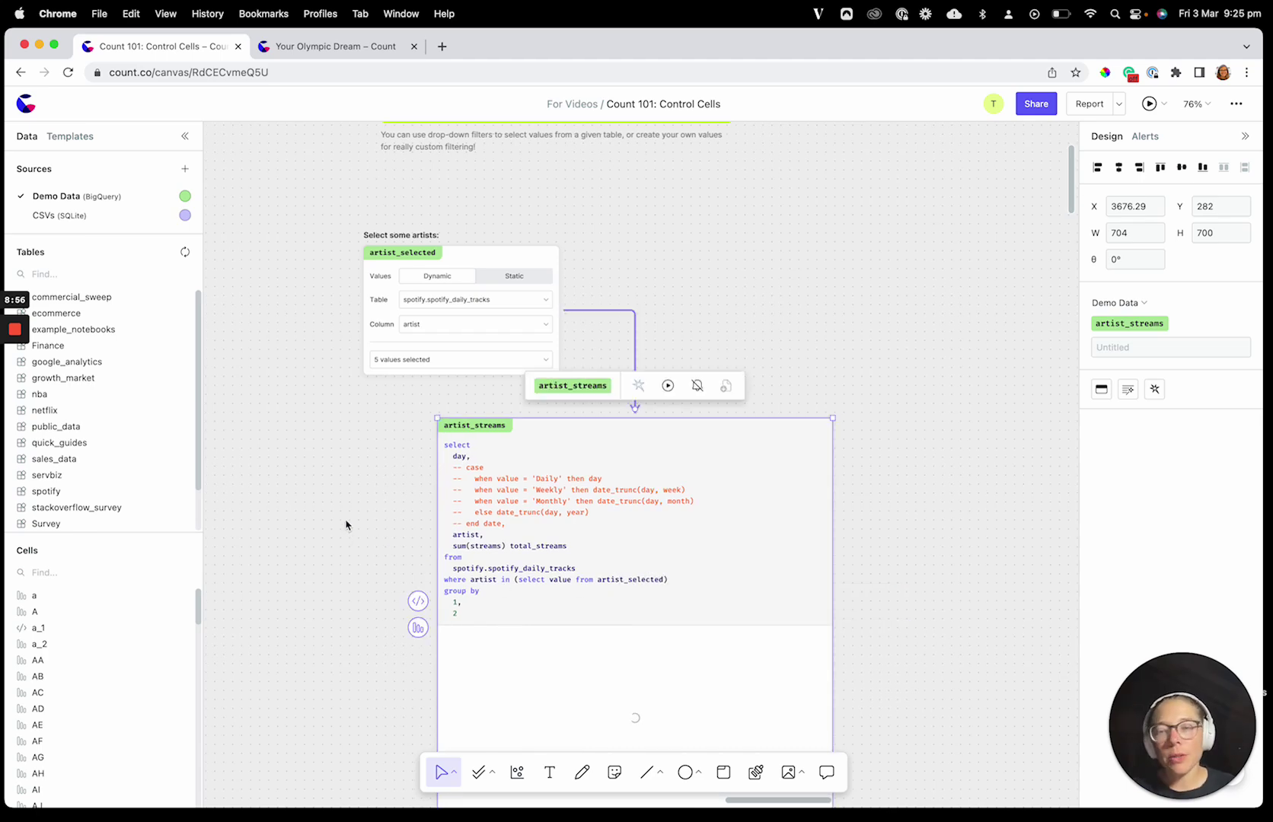
# Examine the artist_selected control and the "in" operator of the artist_streams where clause
pyautogui.moveTo(325, 219); pyautogui.dragTo(462, 380)
pyautogui.click(508, 583)
pyautogui.doubleClick(509, 582)
pyautogui.scroll(5, 509, 582)
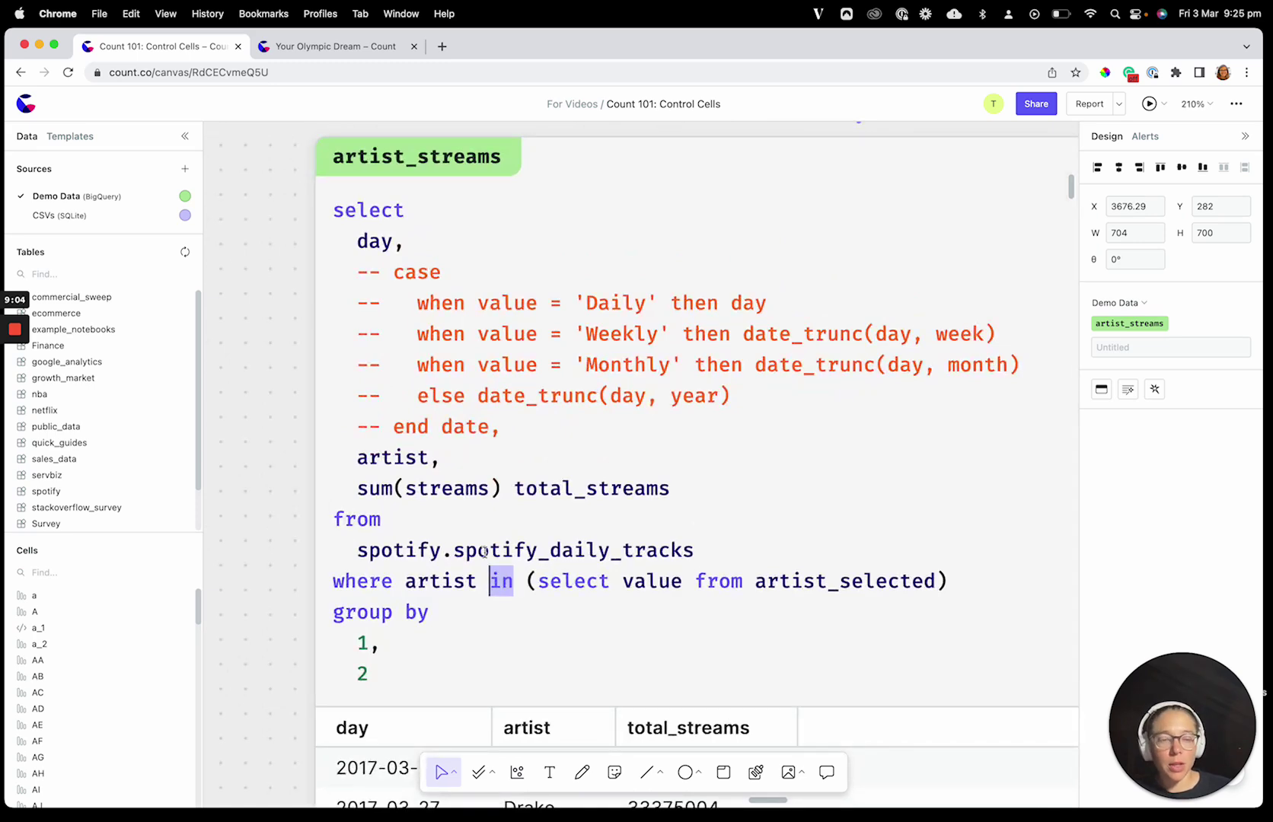
pyautogui.scroll(-5, 484, 552)
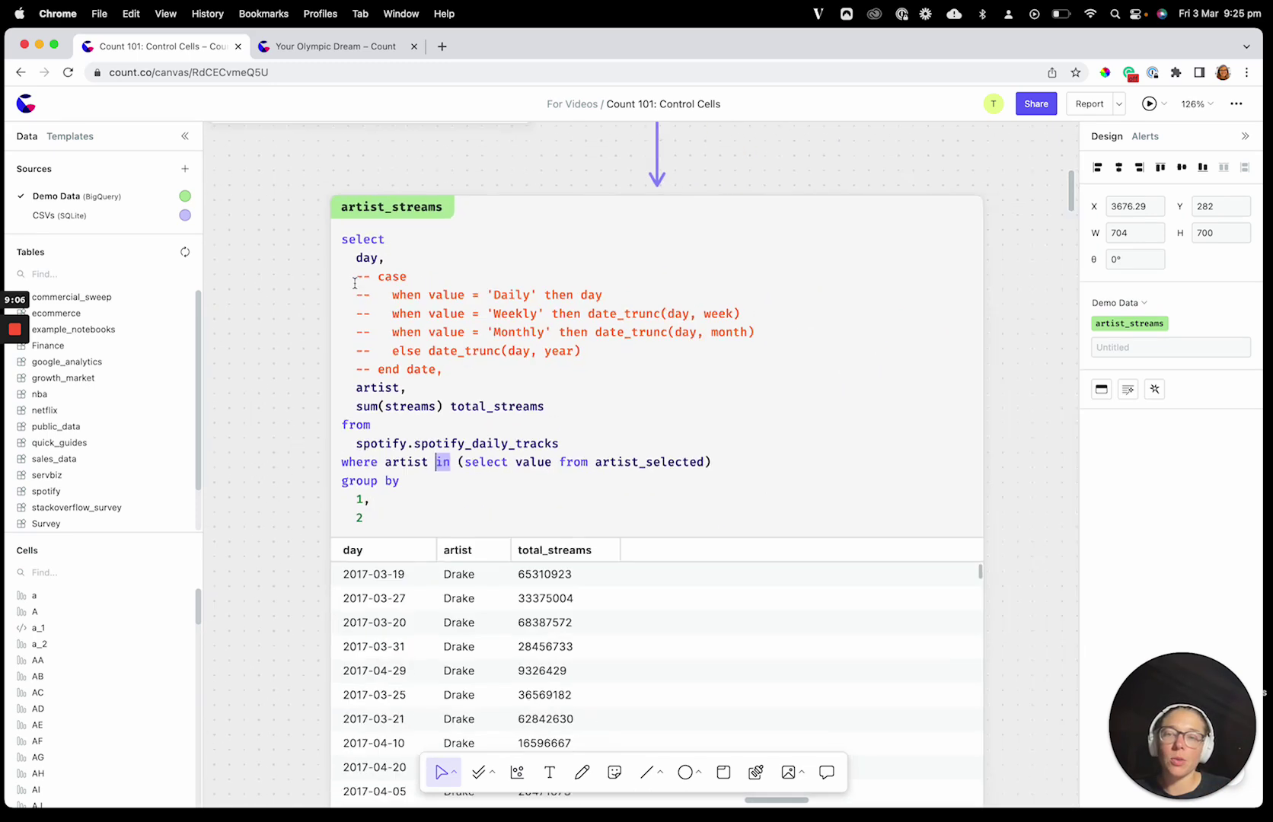
pyautogui.scroll(-1, 434, 476)
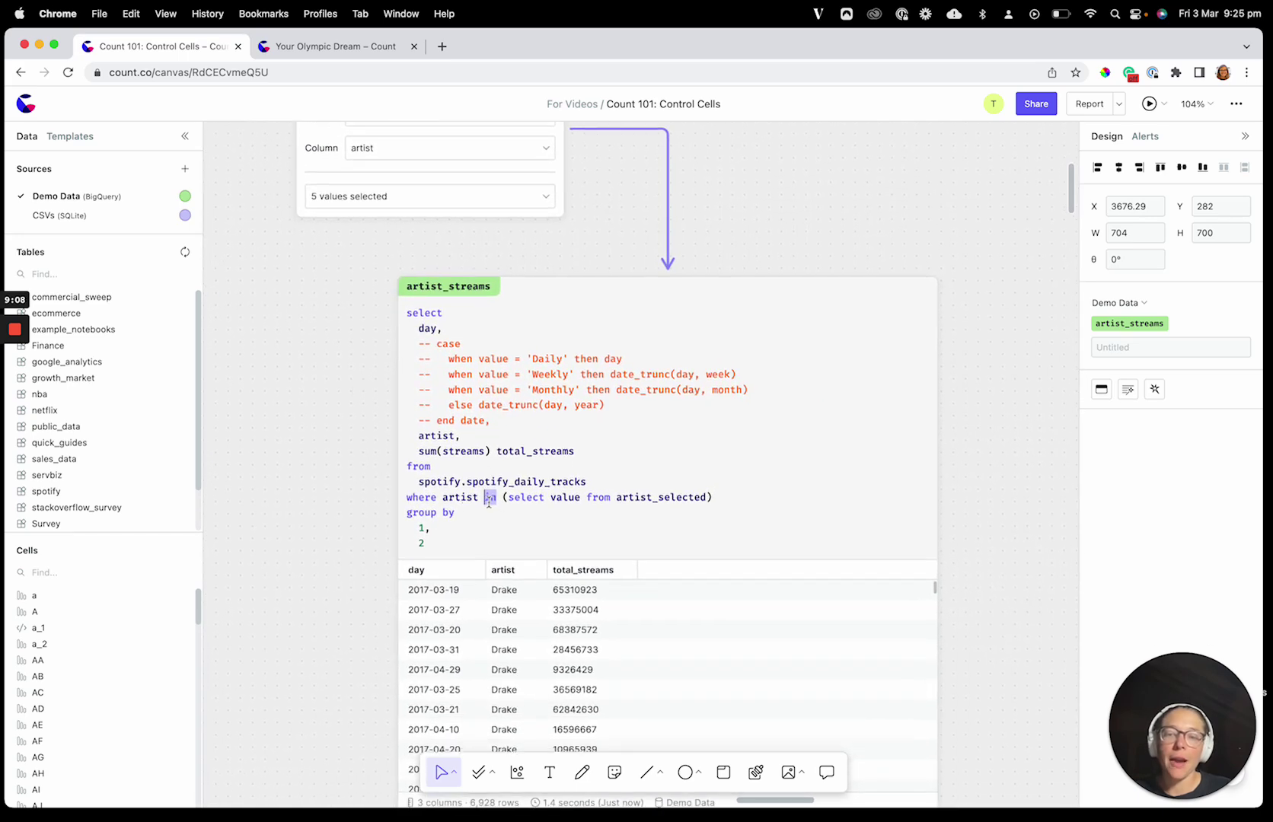
# Examine how artist_selected feeds artist_streams and the line chart of total streams per artist below it
pyautogui.click(280, 502)
pyautogui.scroll(-4, 280, 503)
pyautogui.moveTo(256, 220); pyautogui.dragTo(402, 405)
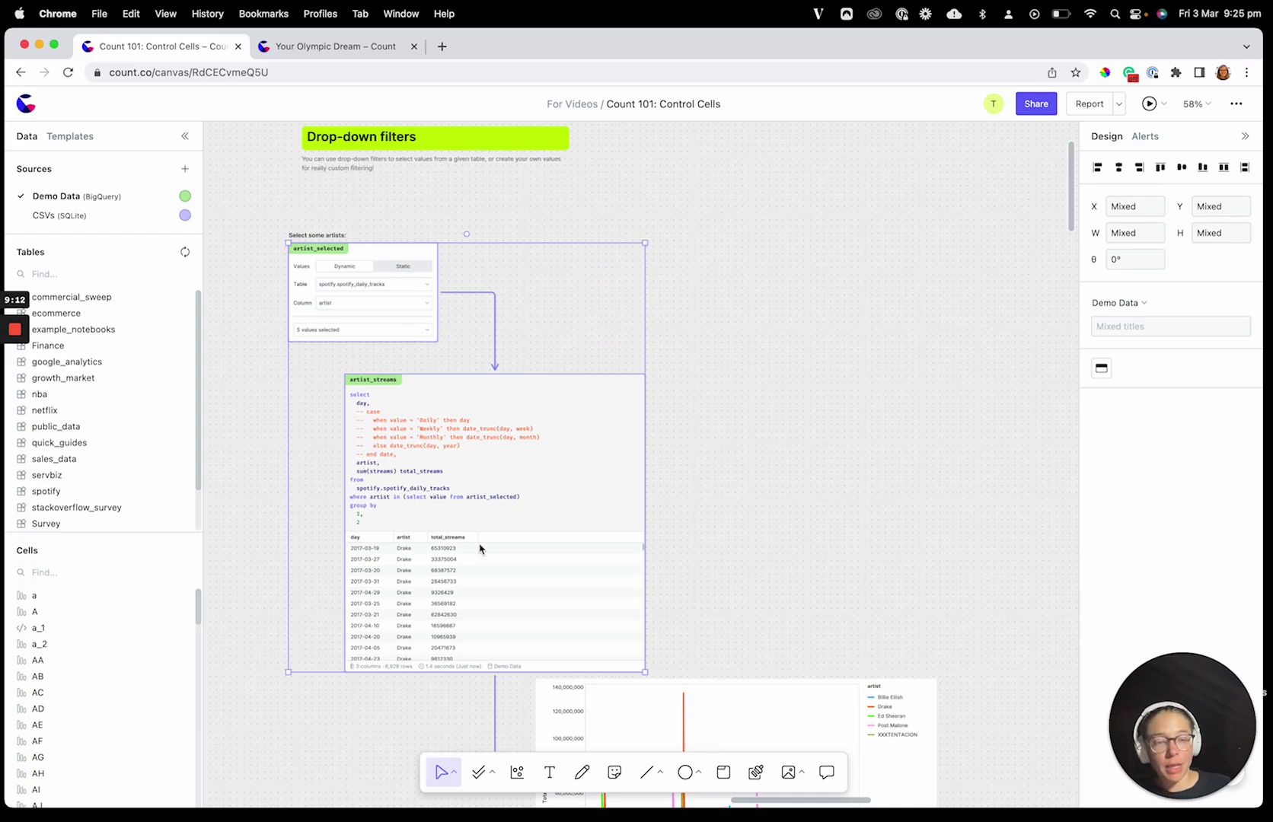
pyautogui.click(298, 407)
pyautogui.click(396, 501)
pyautogui.click(396, 500)
pyautogui.scroll(-3, 308, 527)
pyautogui.scroll(-2, 309, 527)
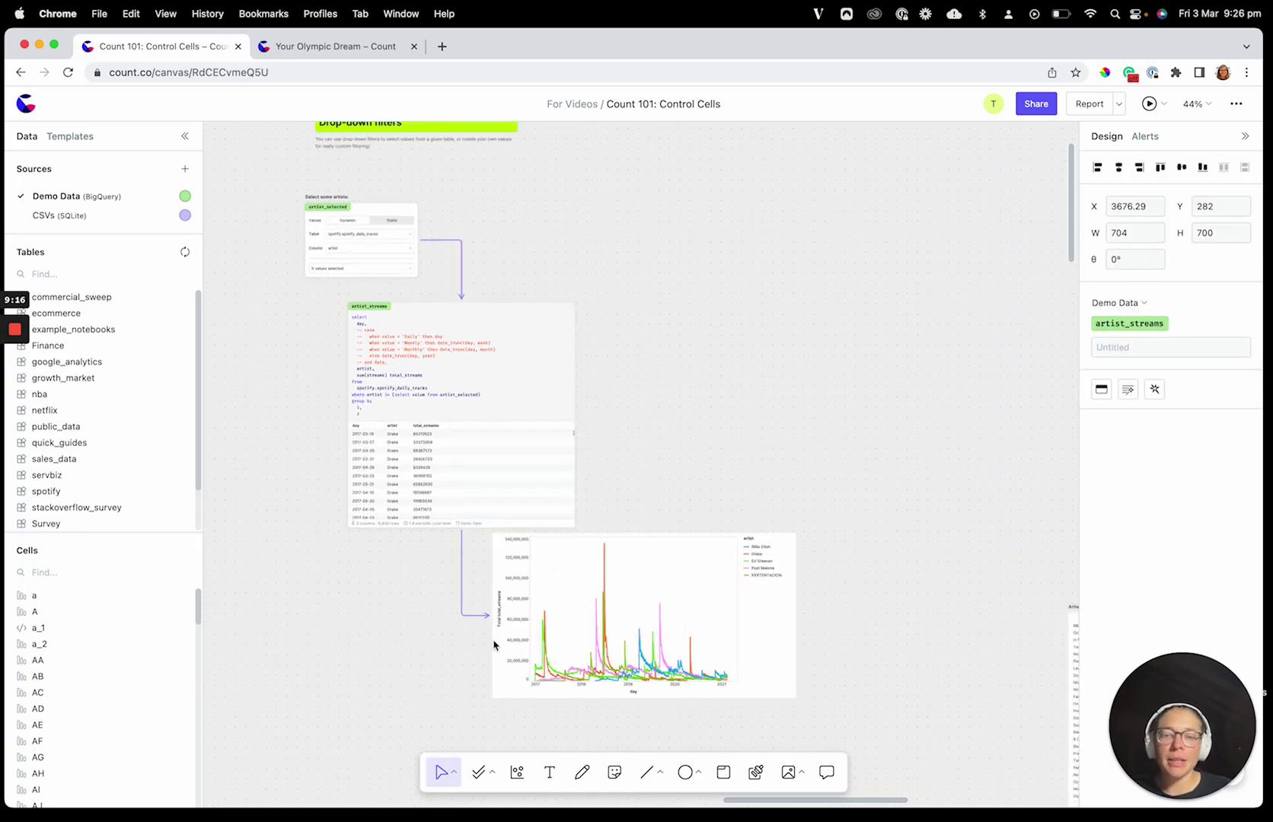
pyautogui.scroll(5, 606, 605)
pyautogui.scroll(-3, 491, 723)
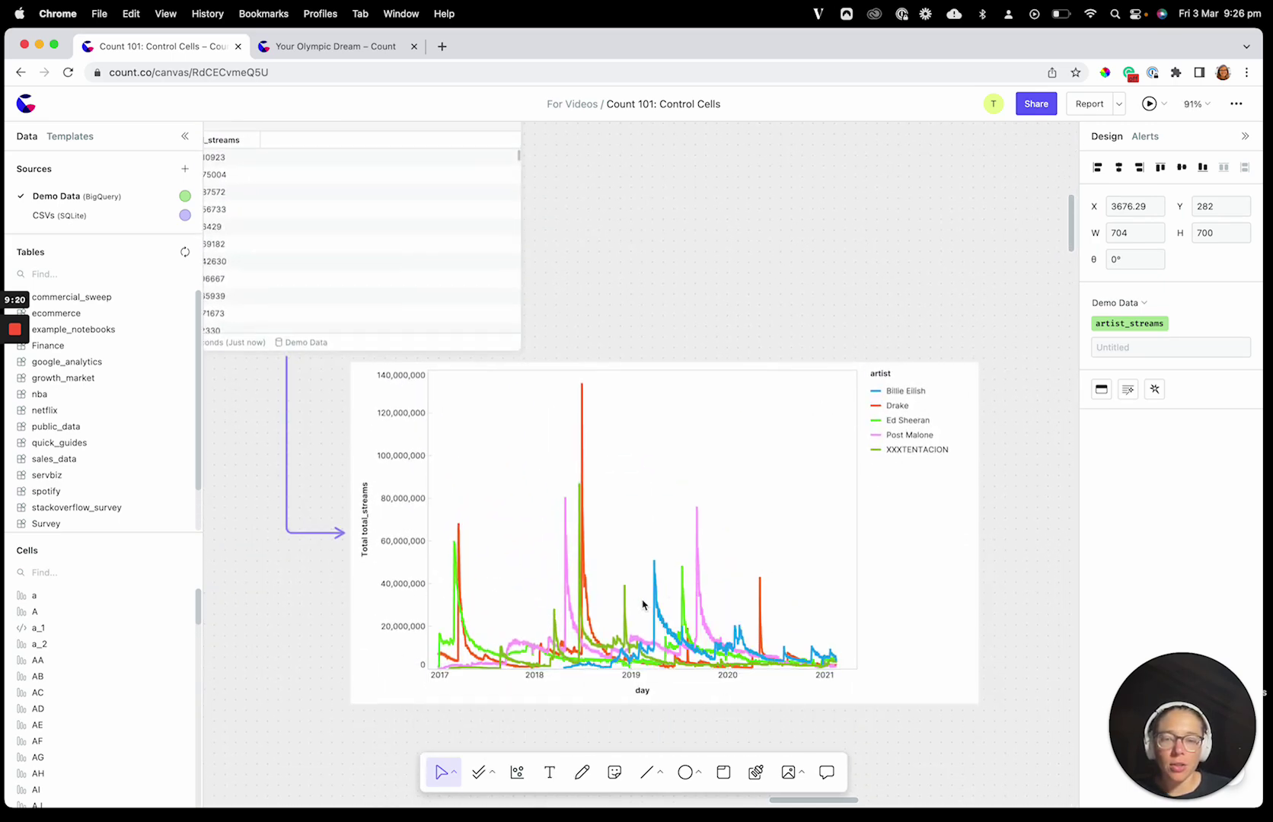
pyautogui.scroll(-5, 643, 603)
pyautogui.click(659, 576)
pyautogui.moveTo(659, 577); pyautogui.dragTo(662, 591)
pyautogui.scroll(5, 649, 316)
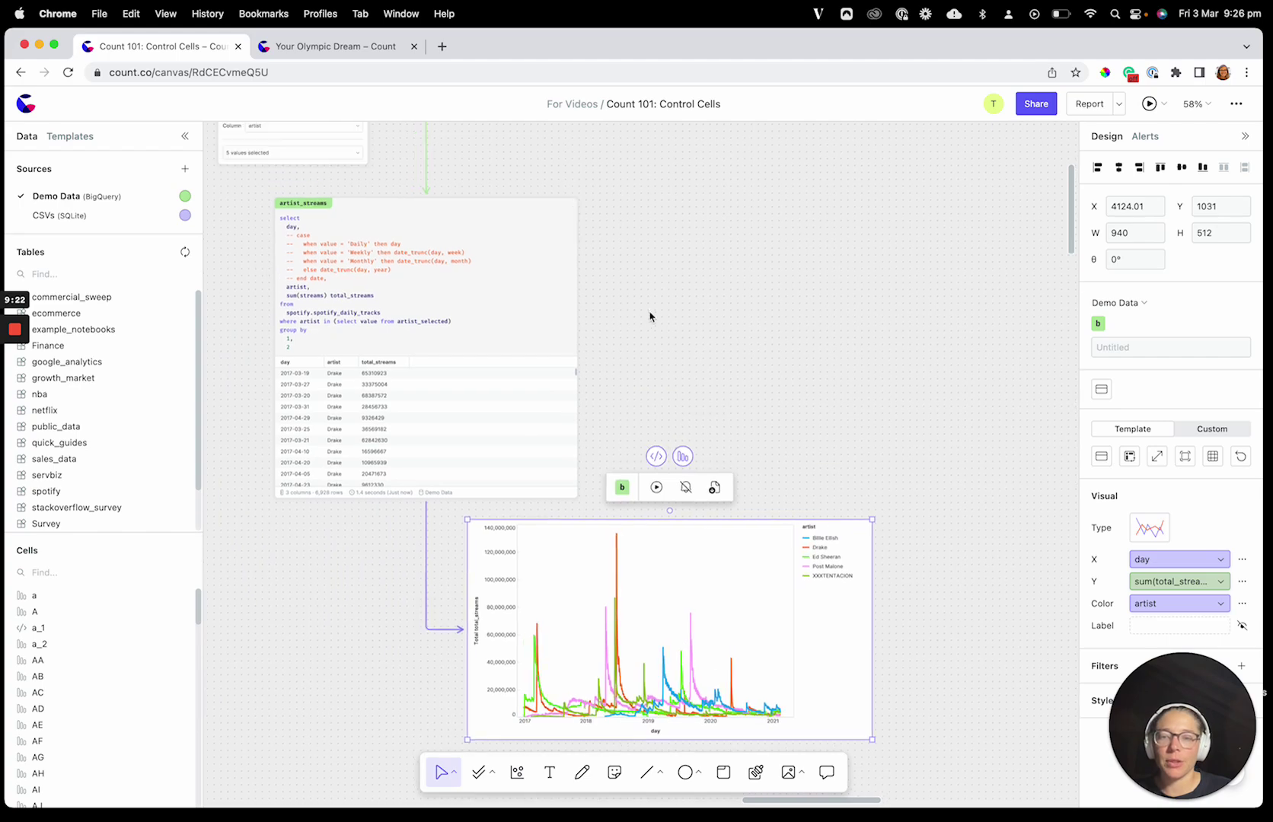
# Place a single-select control cell beside artist_selected, above the artist_streams query
pyautogui.hscroll(-2, 649, 316)
pyautogui.scroll(-2, 649, 317)
pyautogui.hscroll(-1, 649, 317)
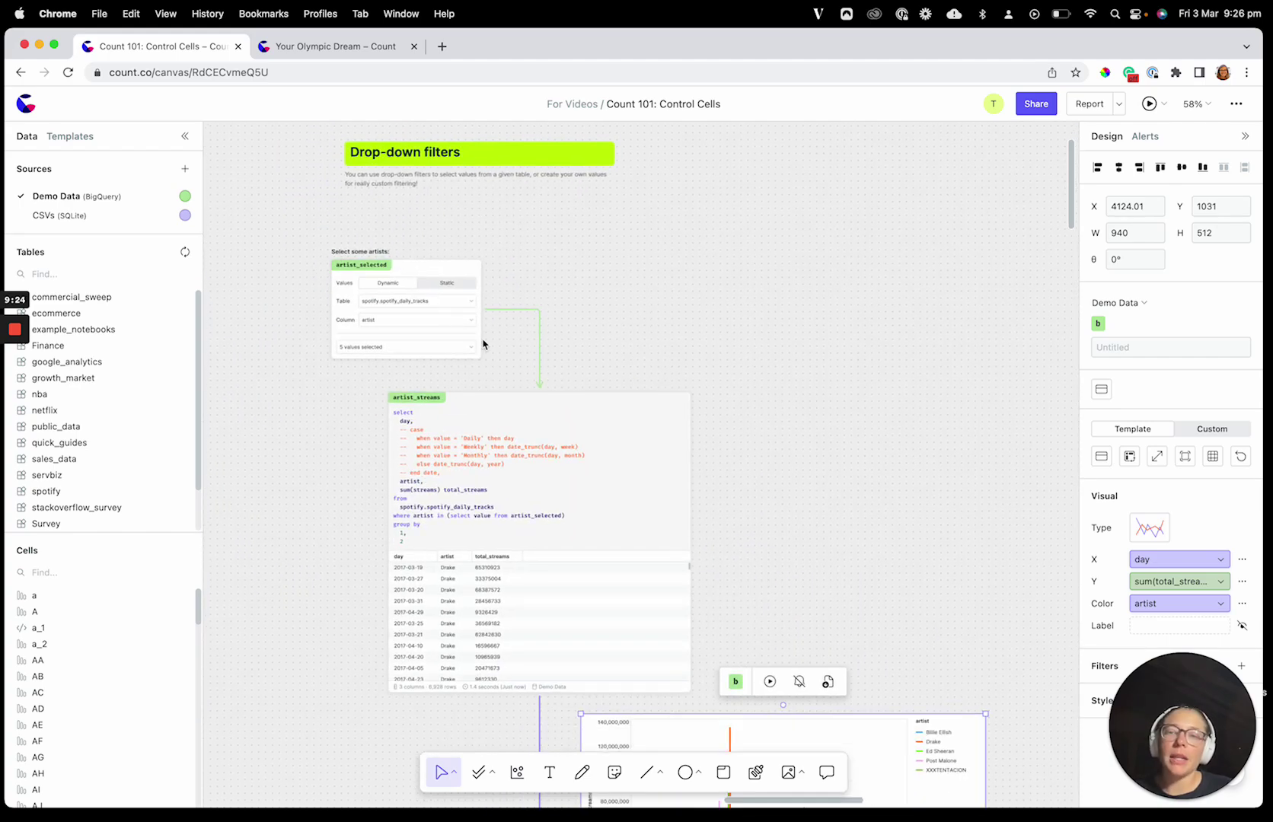
pyautogui.scroll(5, 352, 330)
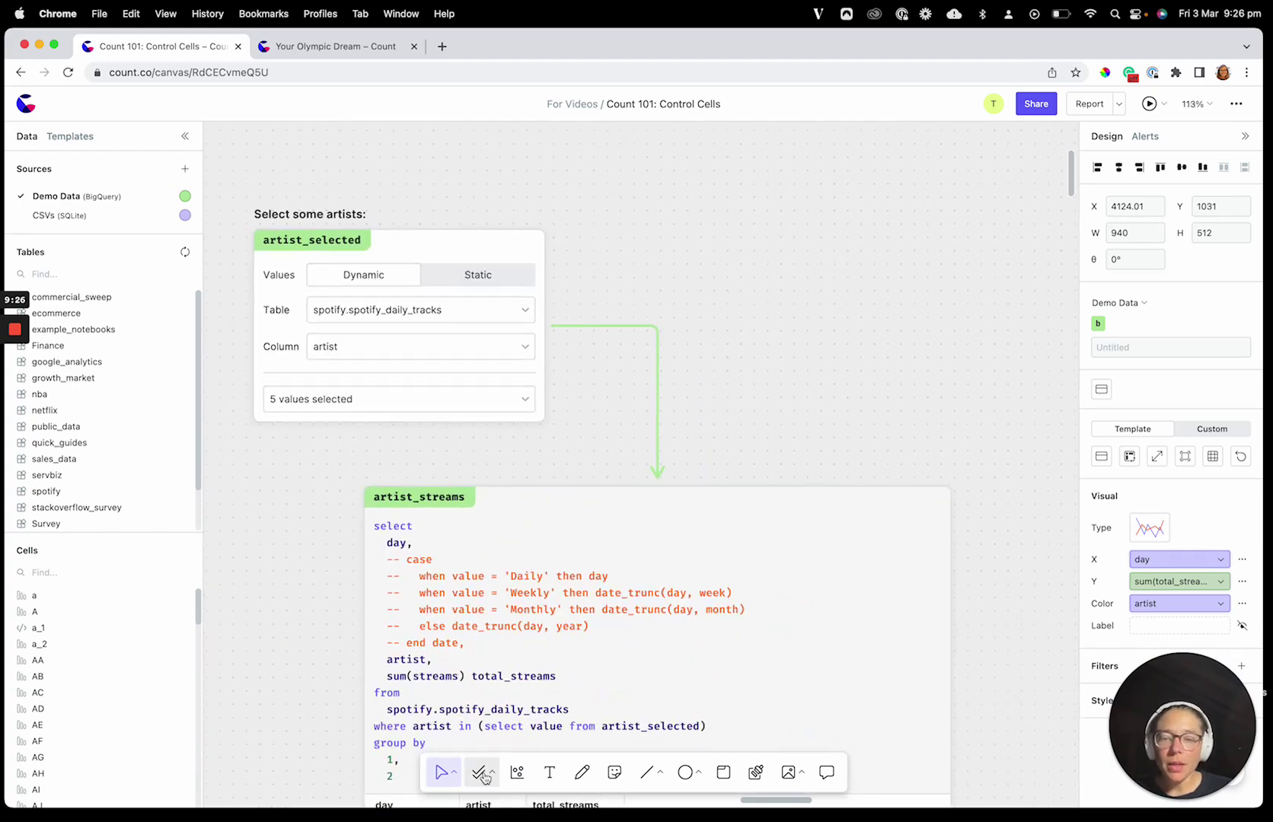
pyautogui.click(483, 776)
pyautogui.click(532, 725)
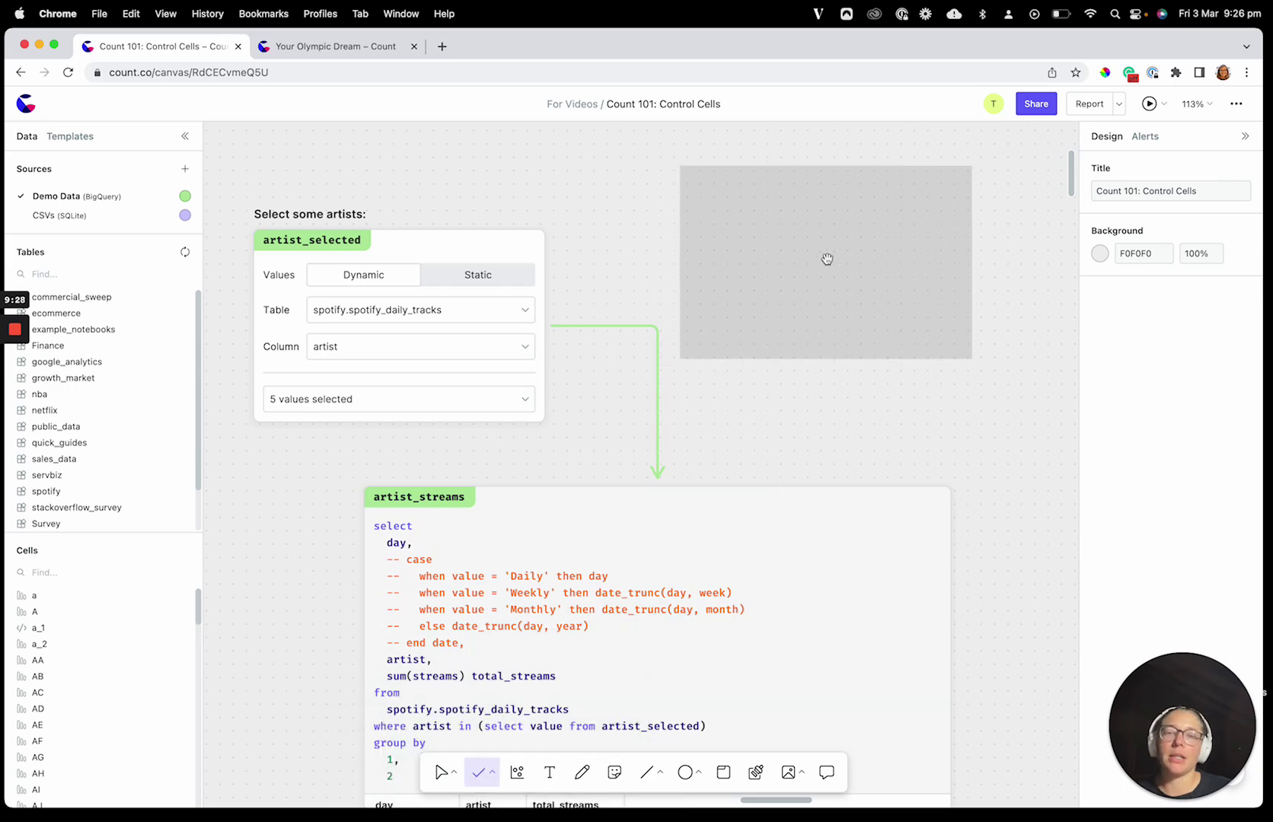
pyautogui.click(710, 389)
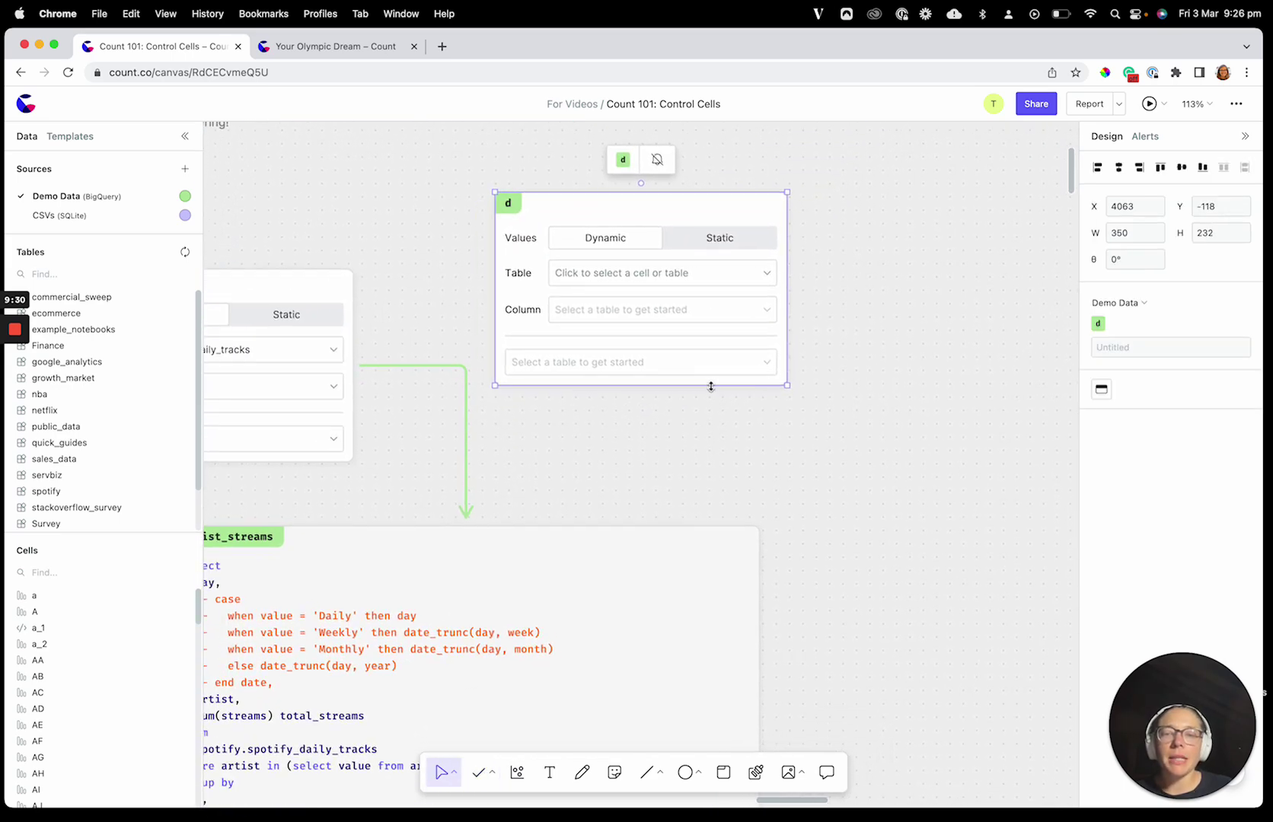
# Switch the new control cell's values from dynamic to static
pyautogui.hscroll(-4, 710, 386)
pyautogui.click(525, 590)
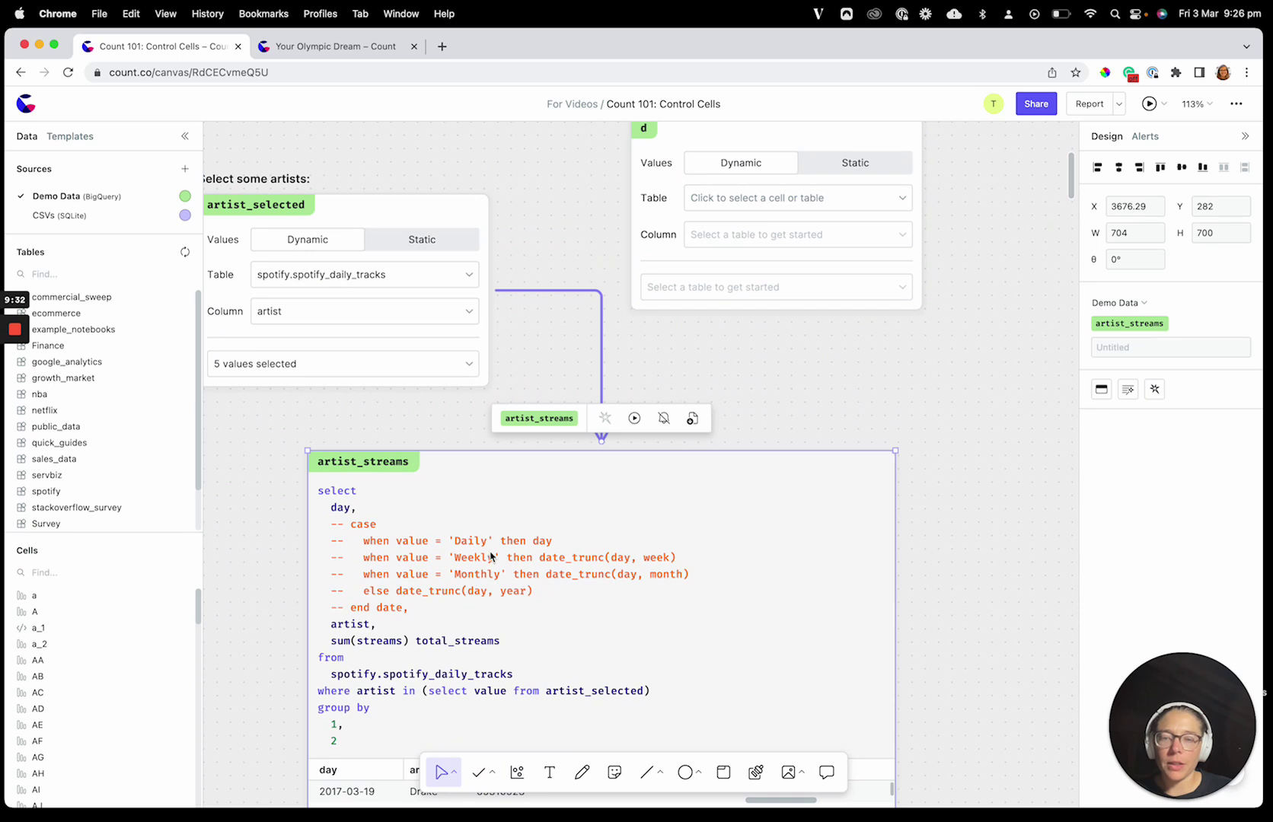
pyautogui.hscroll(2, 490, 558)
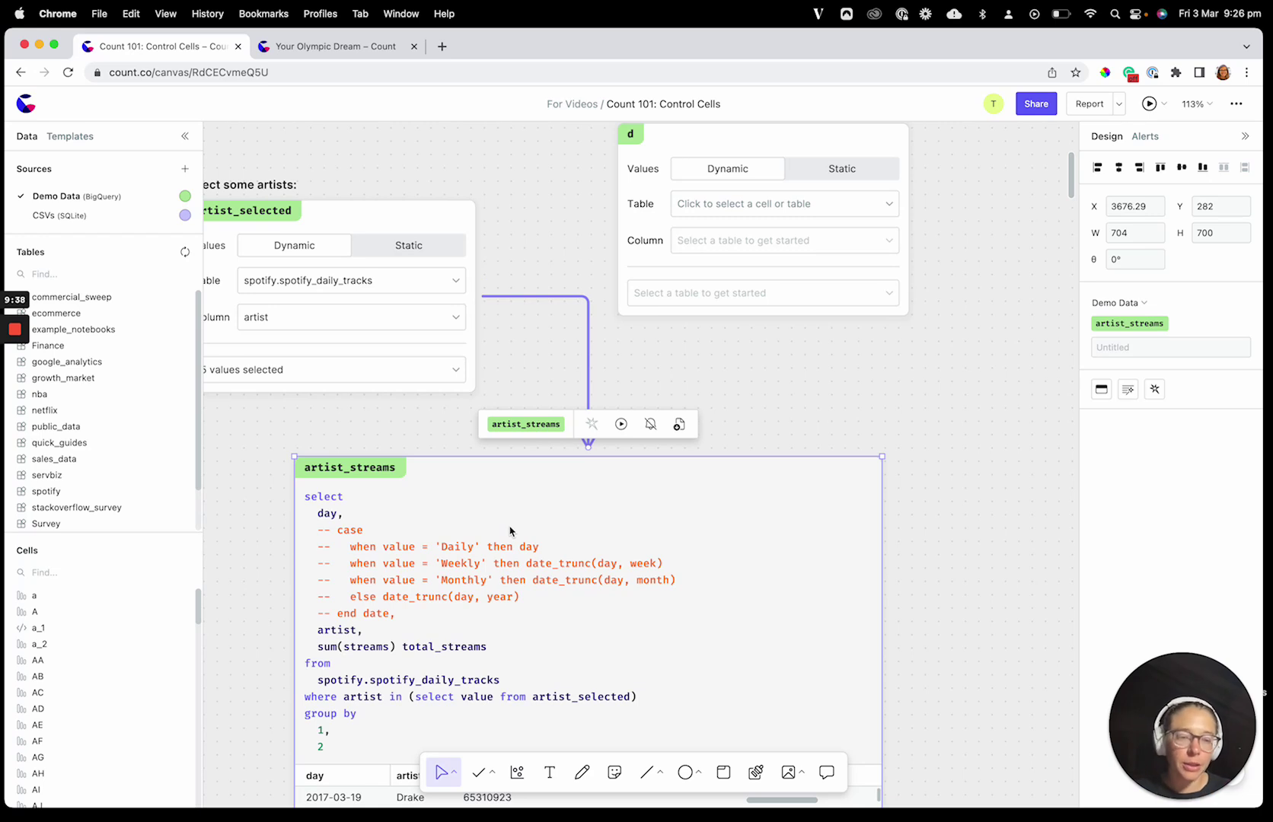
pyautogui.scroll(3, 801, 354)
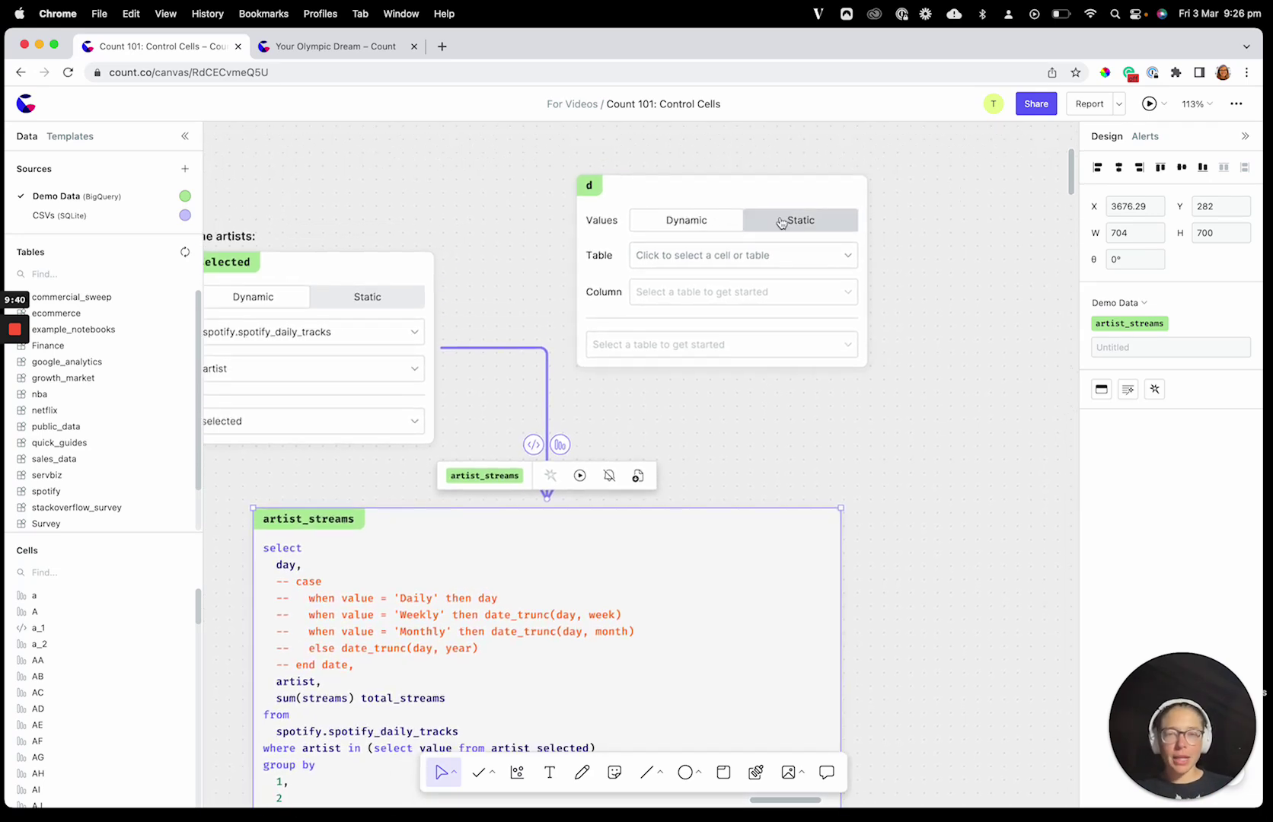
pyautogui.click(820, 220)
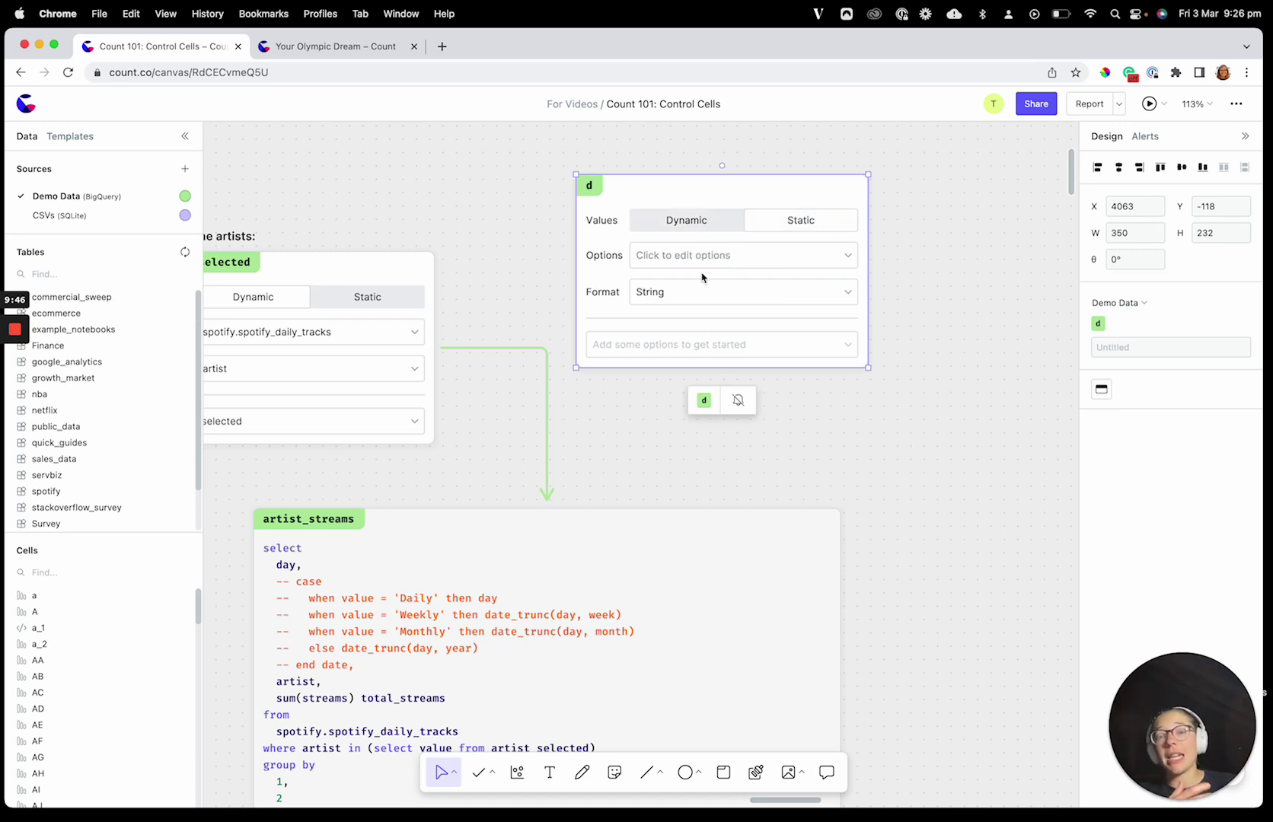
# Enter Daily, Weekly, Monthly and Yearly as the static control's options
pyautogui.click(650, 261)
pyautogui.write('Daily')
pyautogui.press('Return')
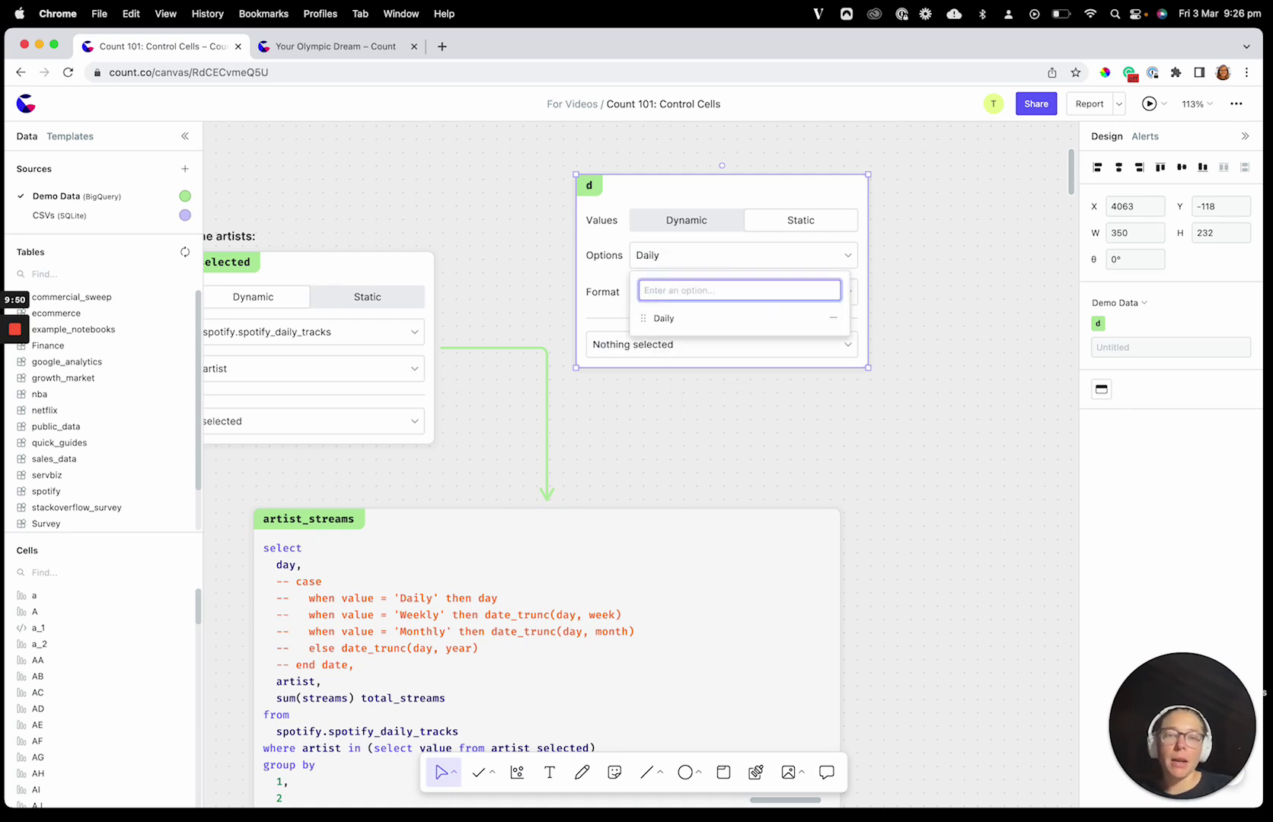
pyautogui.write('Weekly')
pyautogui.press('Return')
pyautogui.write('M')
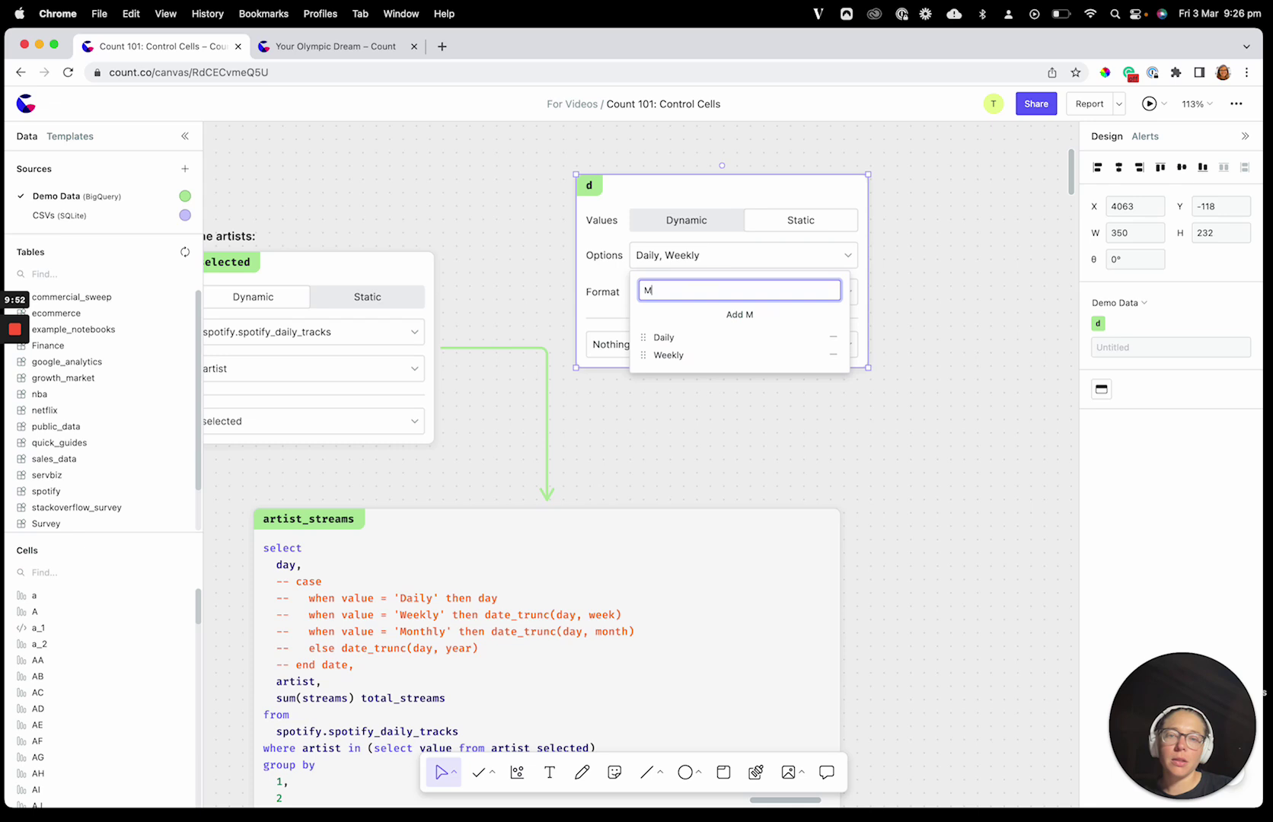
pyautogui.write('onthly')
pyautogui.press('Return')
pyautogui.write('Yearly')
pyautogui.press('Return')
pyautogui.press('Escape')
# Keep the control's format as String and select Daily as its value
pyautogui.click(712, 292)
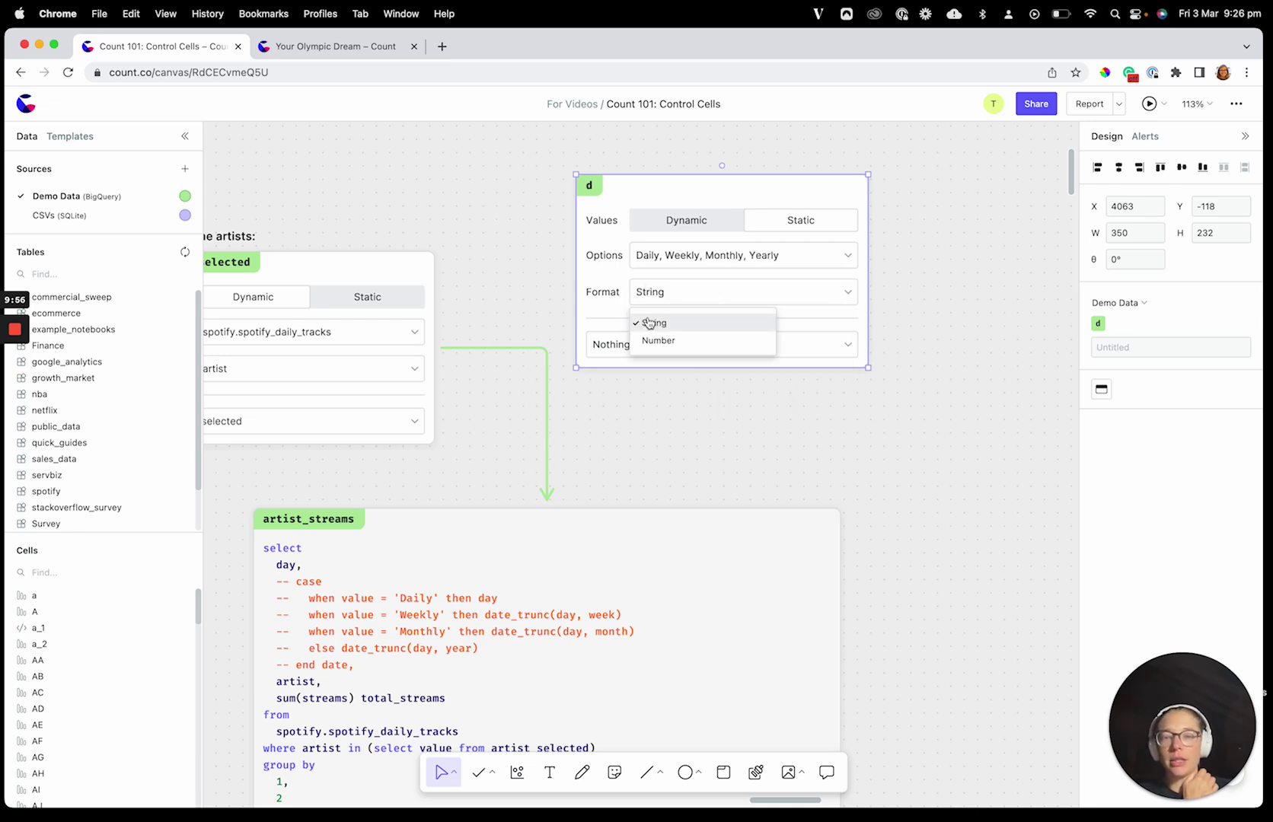
pyautogui.press('Escape')
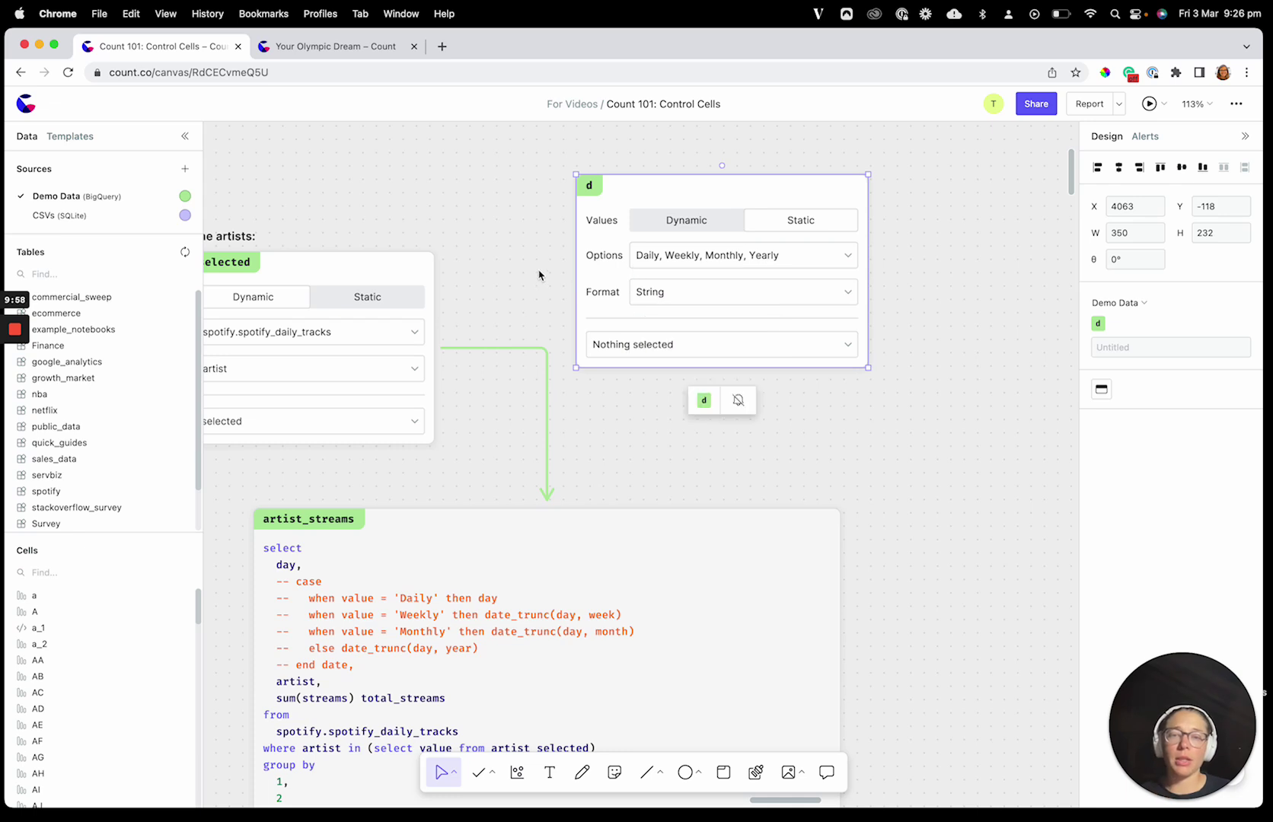
pyautogui.click(601, 348)
pyautogui.click(633, 412)
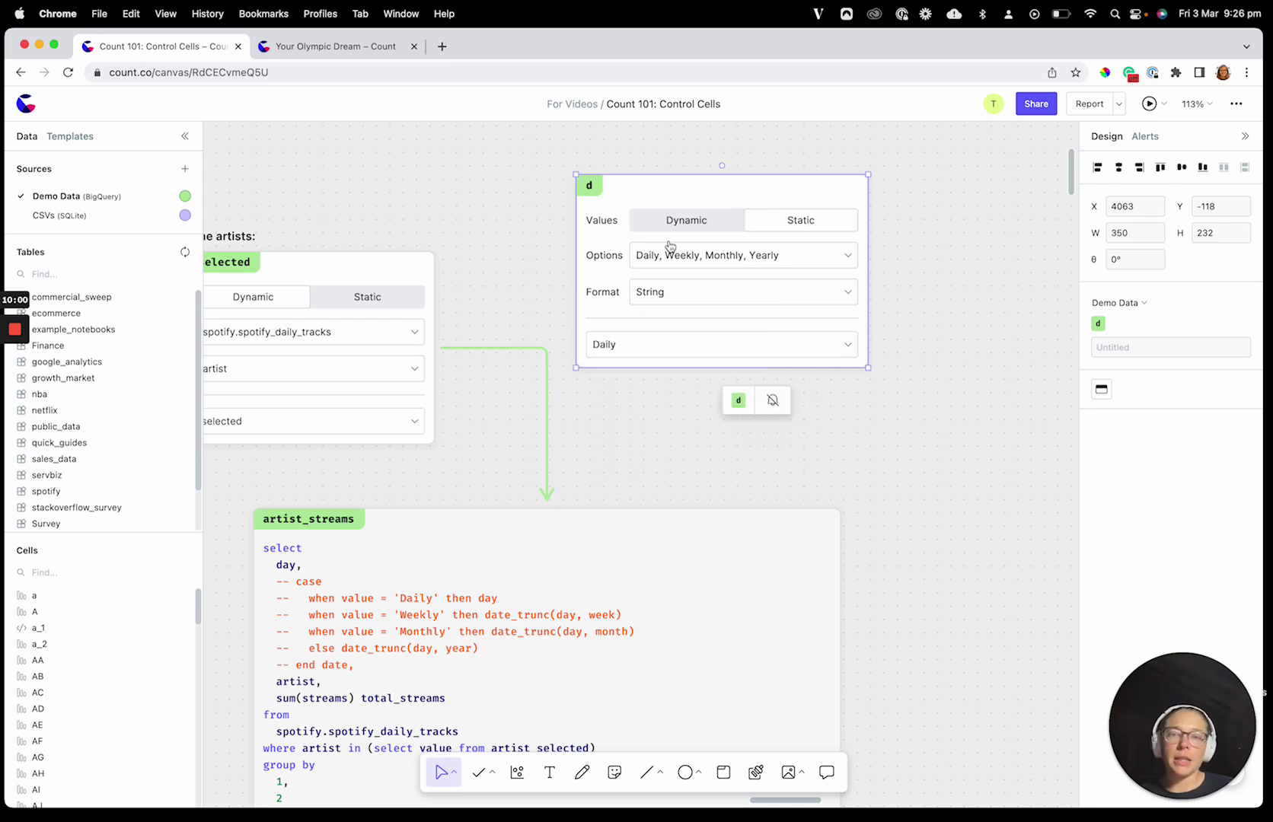
# Rename the single-select control cell tf_selected and give it the title "Select a timeframe:"
pyautogui.write('tf_selected')
pyautogui.press('Return')
pyautogui.click(1173, 347)
pyautogui.write('Select a timeframe:')
pyautogui.press('Return')
# Add tf_selected after spotify.spotify_daily_tracks in the from clause of the artist_streams query
pyautogui.scroll(-5, 875, 472)
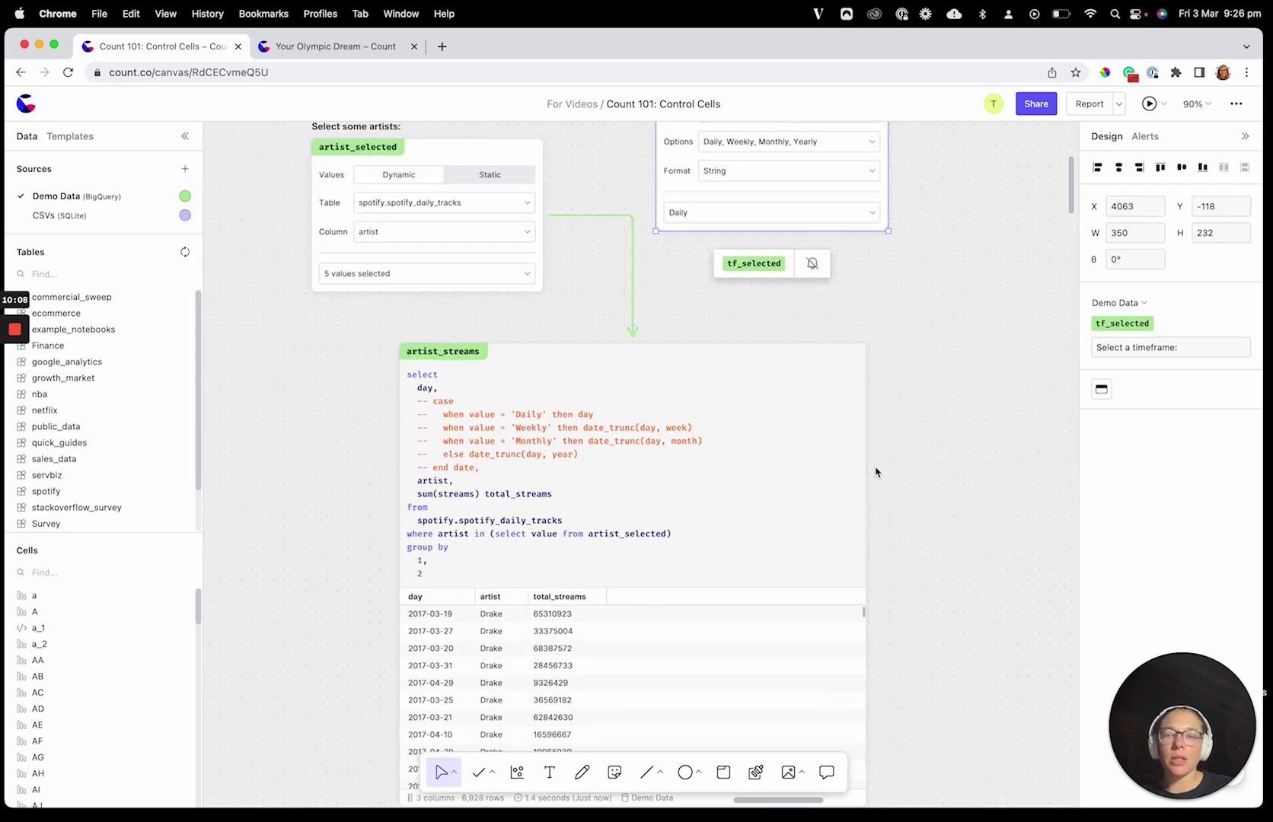
pyautogui.click(583, 520)
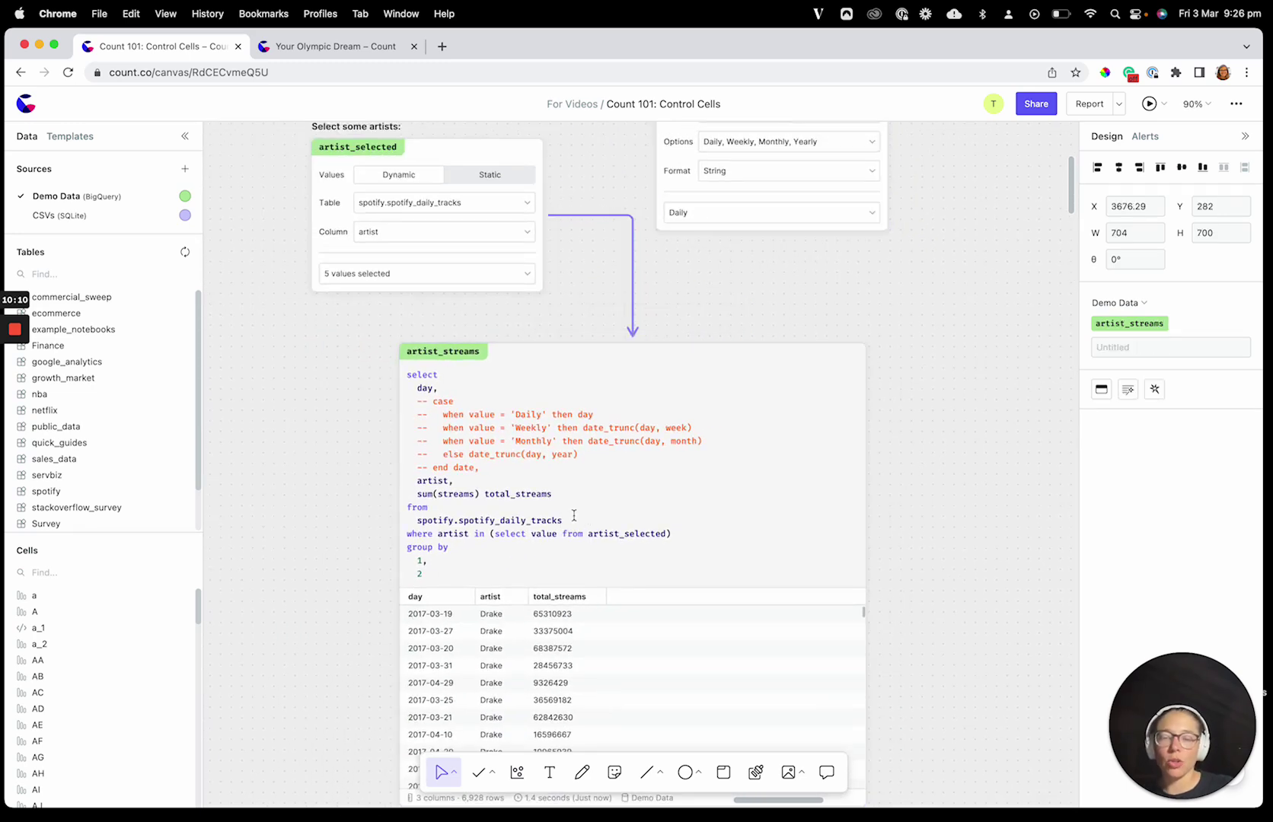
pyautogui.write(',')
pyautogui.scroll(3, 590, 465)
pyautogui.write('tf_f')
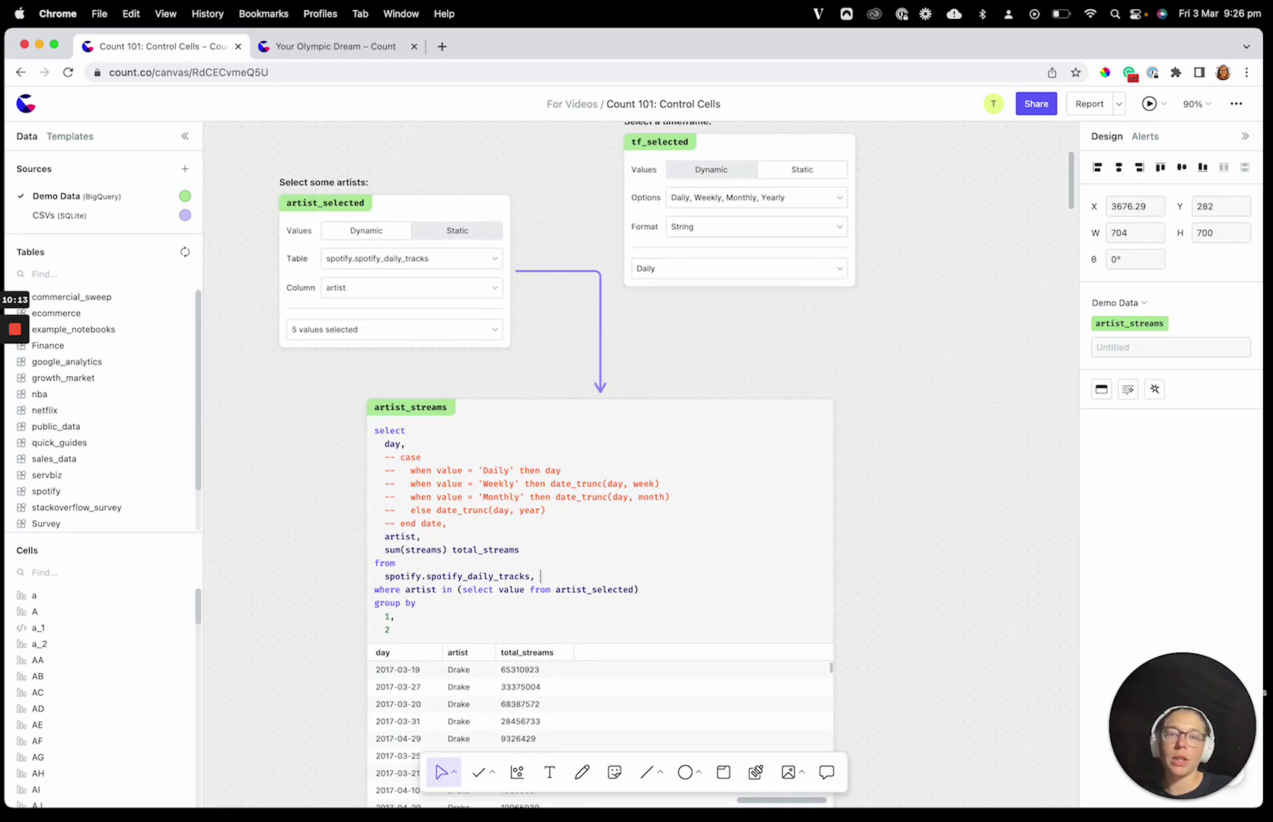
pyautogui.press('Return')
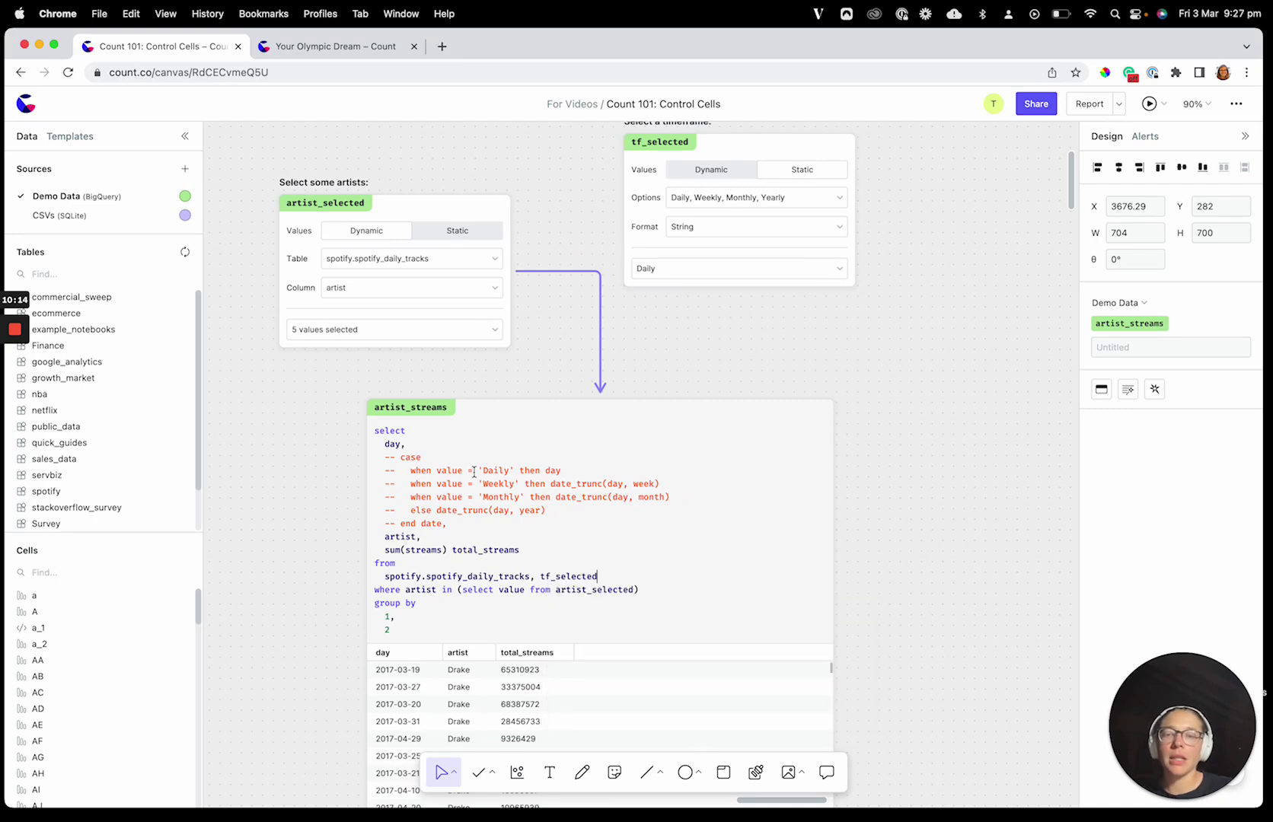
# Uncomment the case expression that produces date in artist_streams and comment out the plain day column
pyautogui.moveTo(445, 524); pyautogui.dragTo(357, 462)
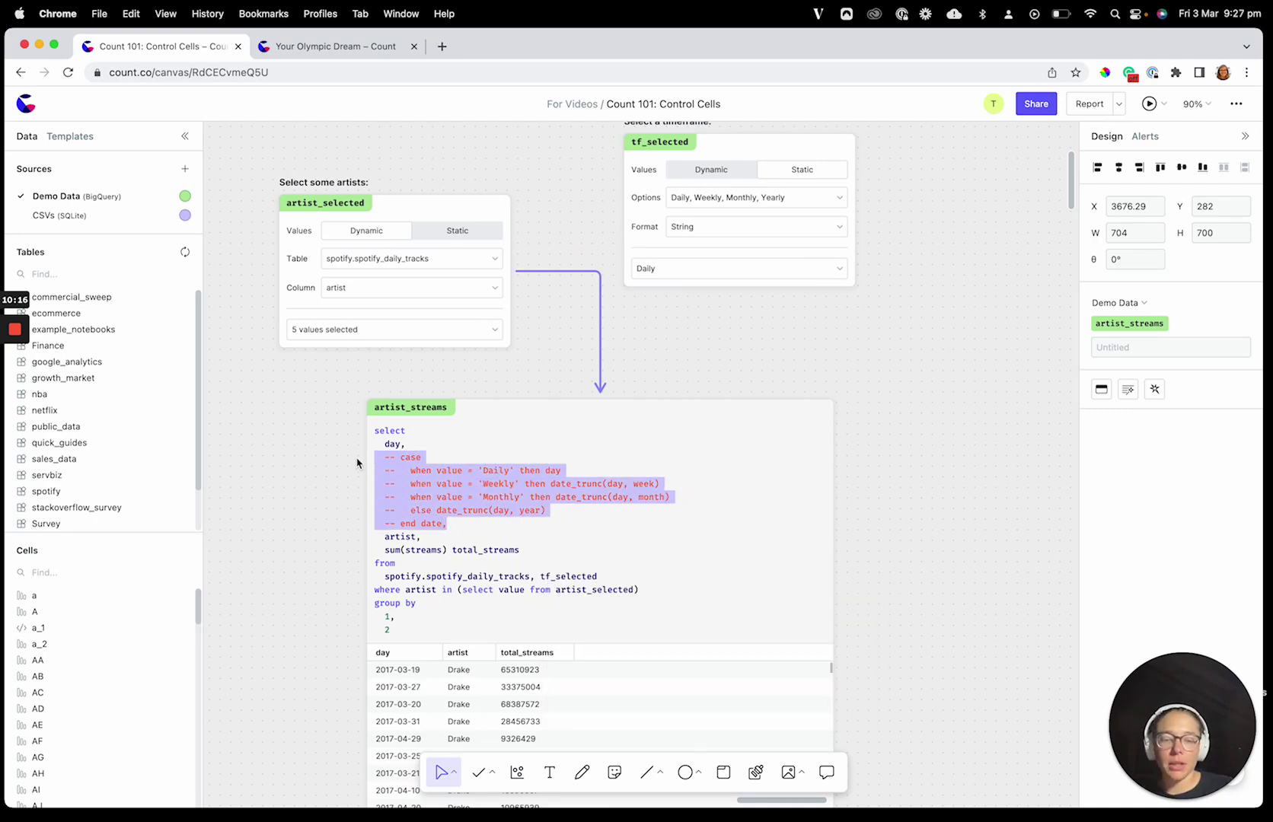
pyautogui.press('super+slash')
pyautogui.click(385, 444)
pyautogui.write('--')
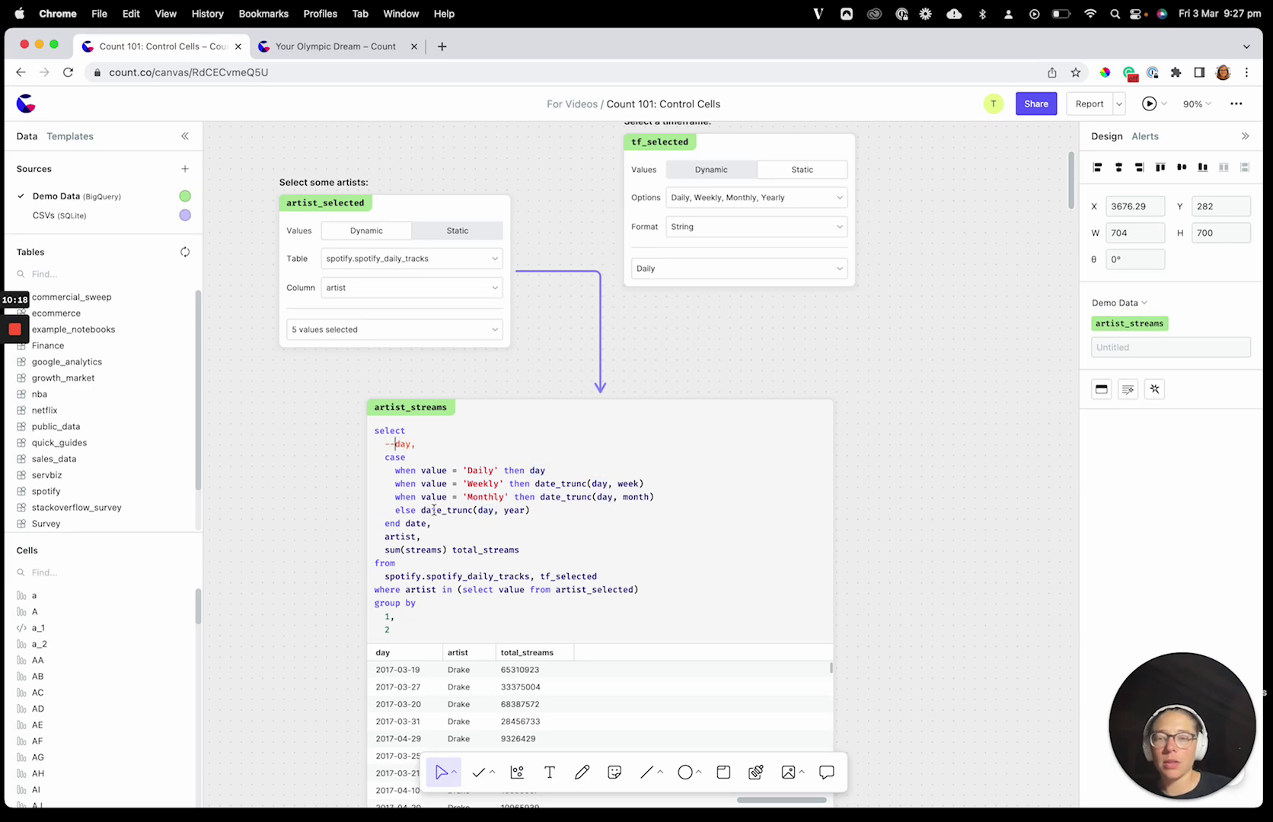
# Rename the case expression's alias to day in the artist_streams query and check the updated results and artist chart
pyautogui.doubleClick(416, 523)
pyautogui.write('day')
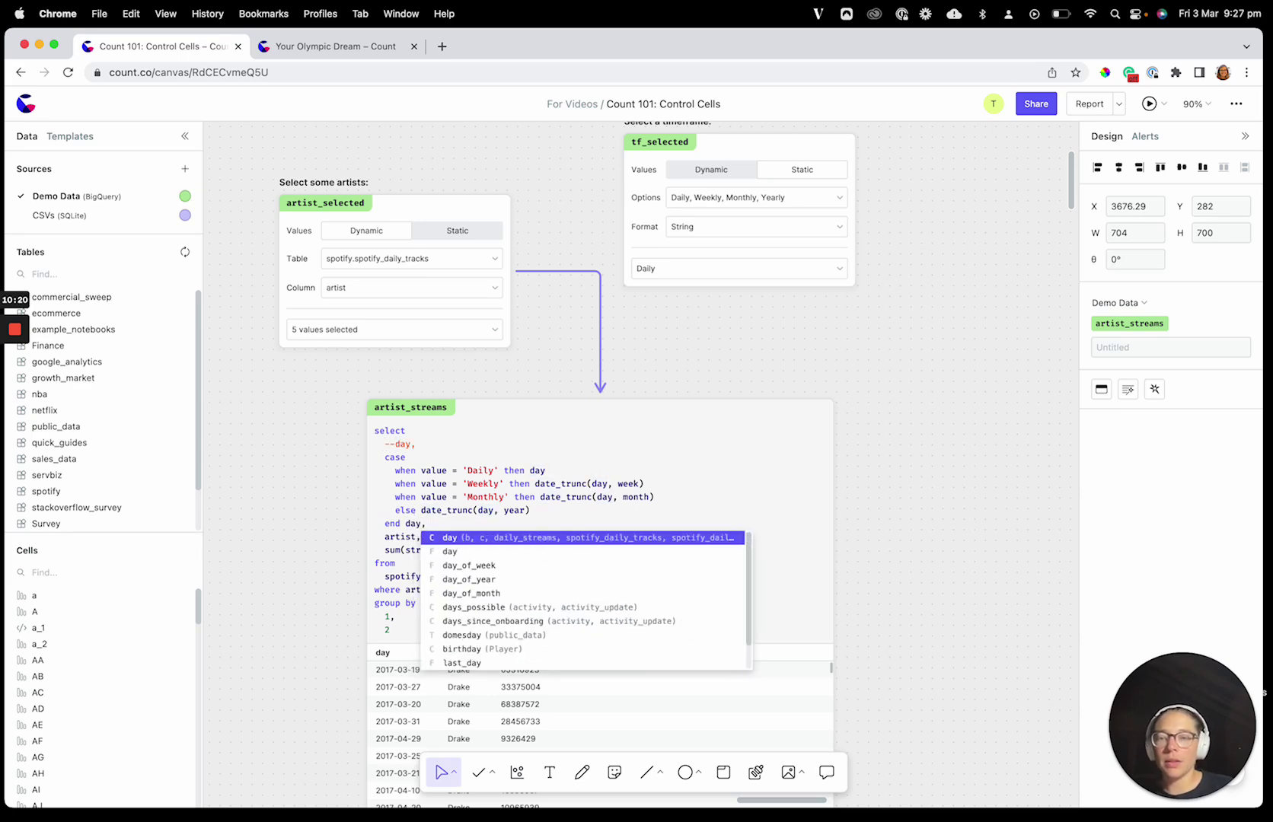
pyautogui.click(332, 500)
pyautogui.scroll(-3, 306, 499)
pyautogui.scroll(-5, 306, 498)
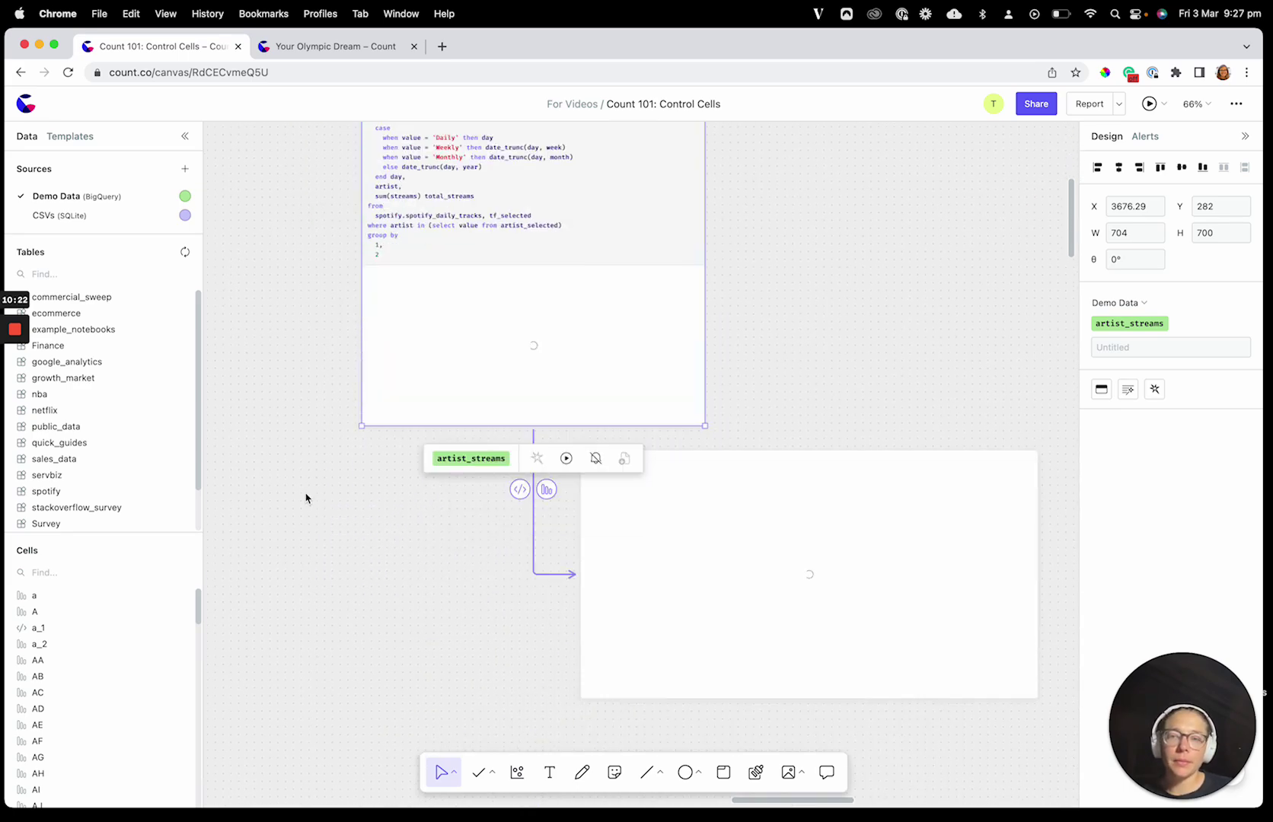
pyautogui.scroll(3, 306, 498)
pyautogui.scroll(-2, 306, 499)
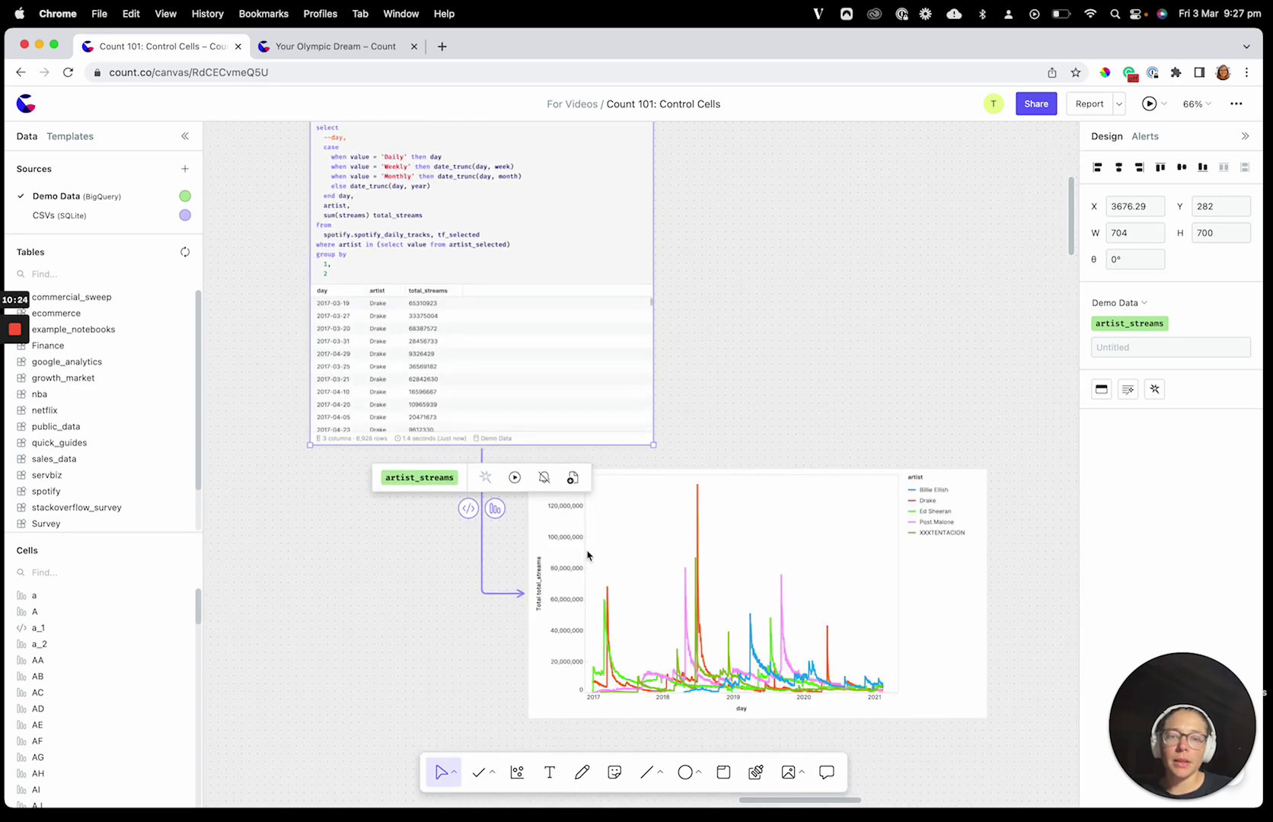
# Set the tf_selected timeframe to Weekly and check the artist line chart below the query
pyautogui.scroll(3, 865, 569)
pyautogui.scroll(2, 865, 570)
pyautogui.click(619, 248)
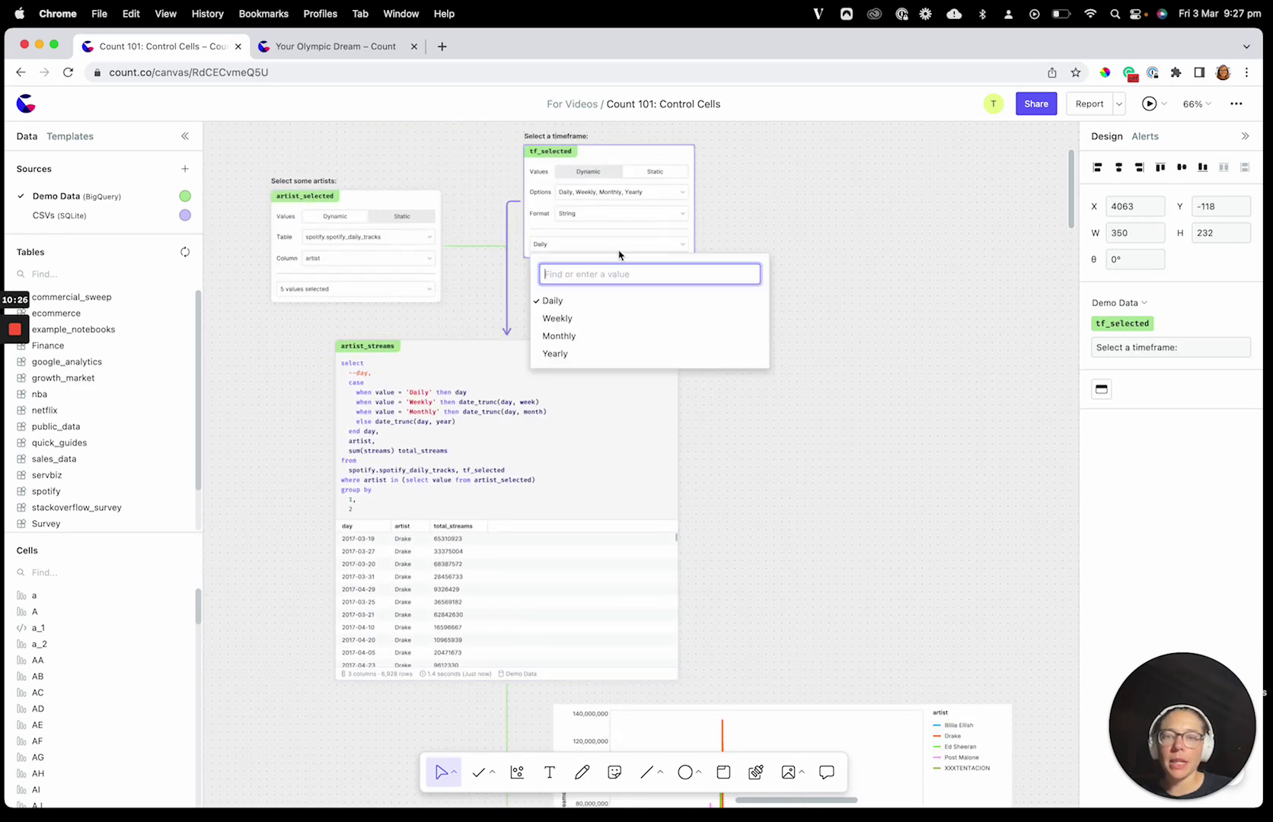
pyautogui.click(594, 319)
pyautogui.scroll(-5, 835, 449)
pyautogui.scroll(-2, 773, 523)
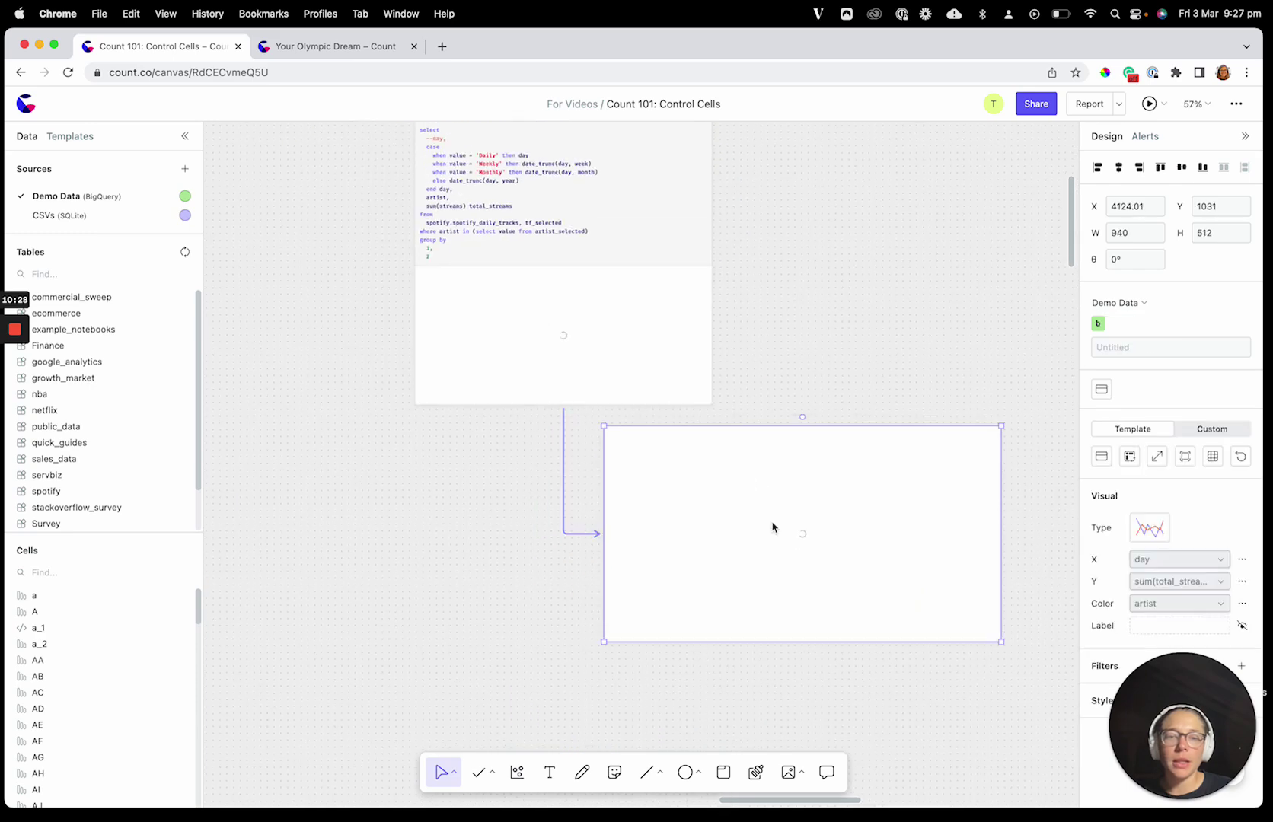
pyautogui.click(773, 523)
pyautogui.scroll(-1, 773, 527)
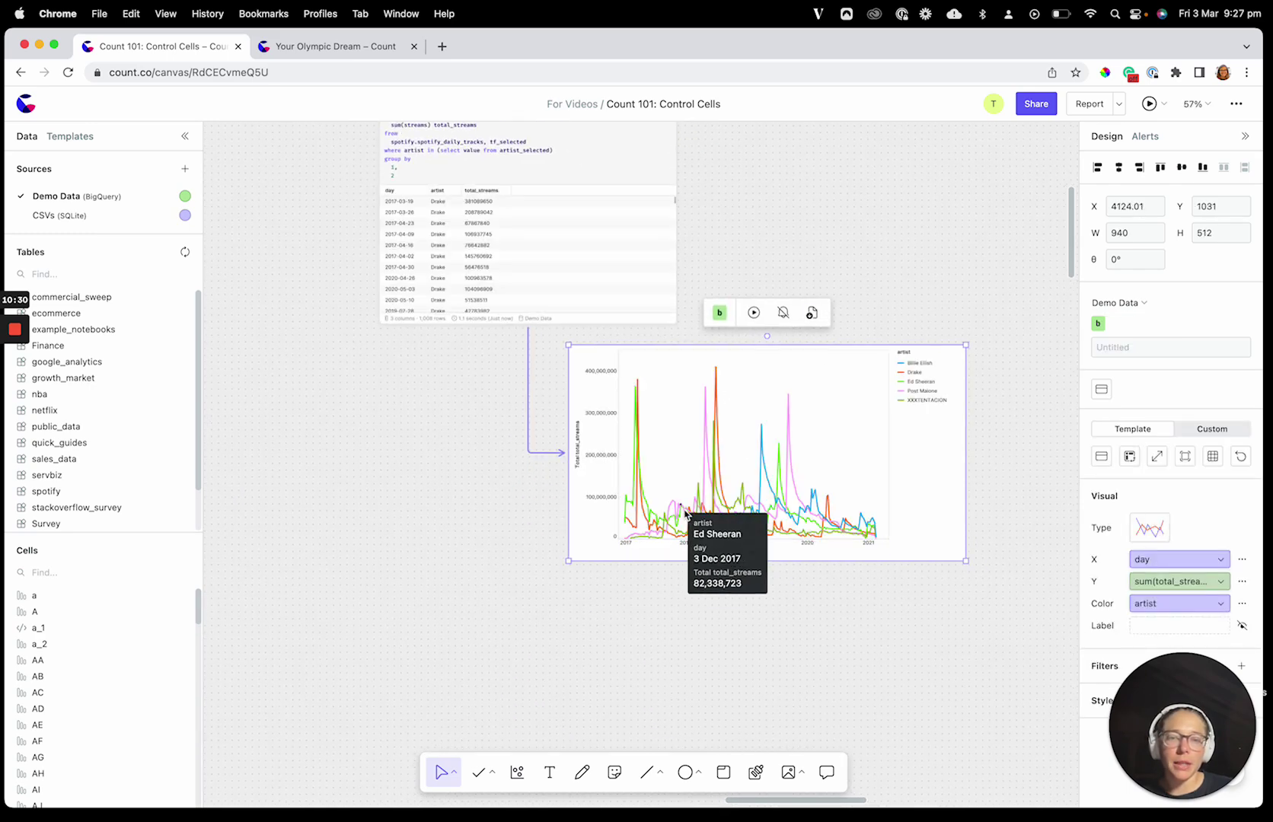
# Hide the settings of the artist_selected and tf_selected controls and narrow the timeframe control to about half its width
pyautogui.scroll(-5, 750, 496)
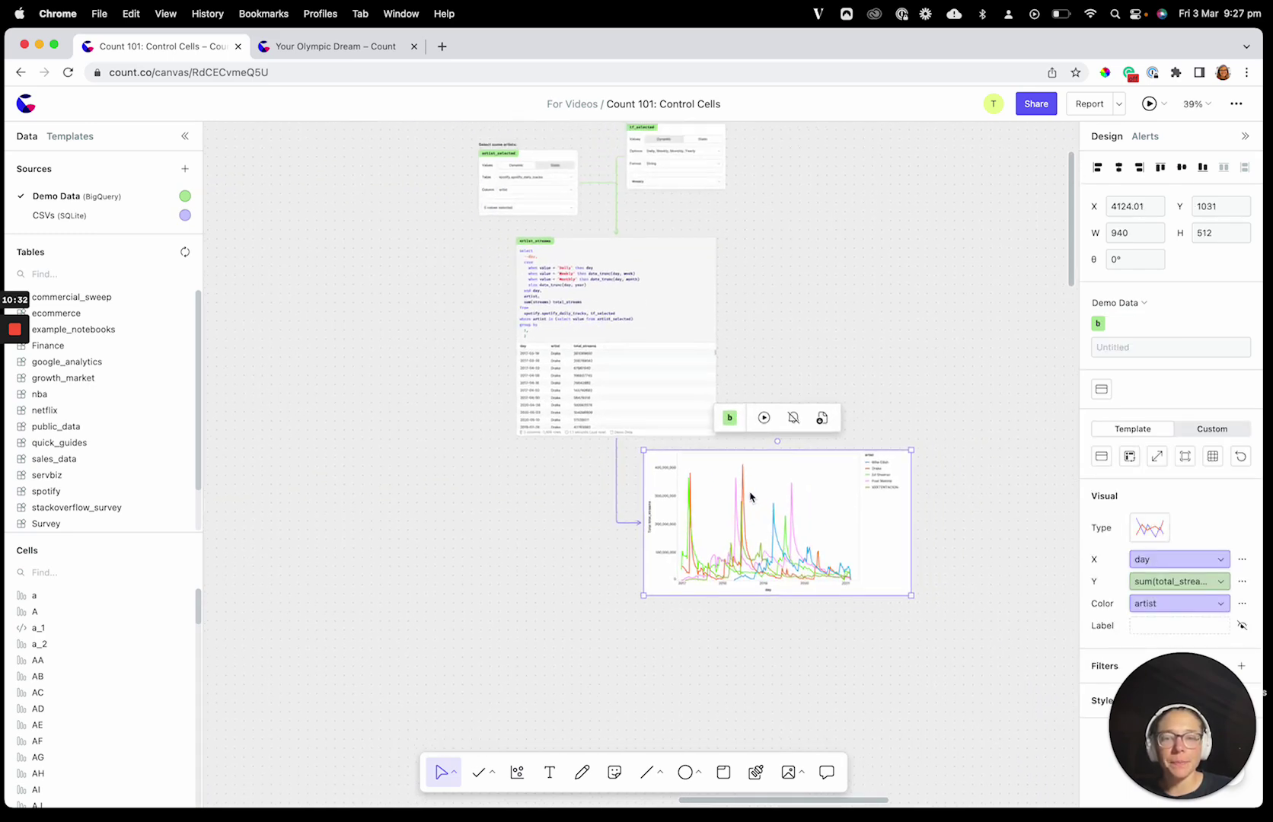
pyautogui.click(526, 495)
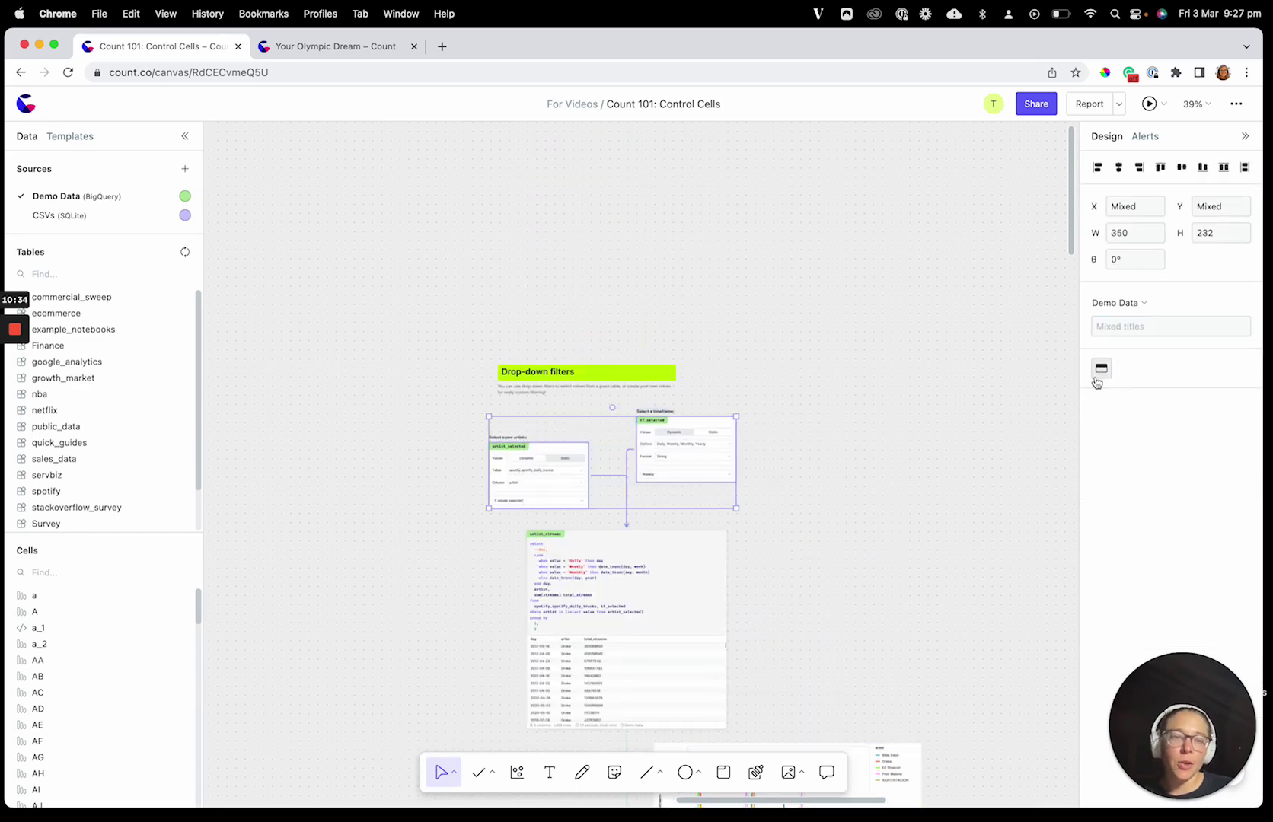
pyautogui.click(872, 494)
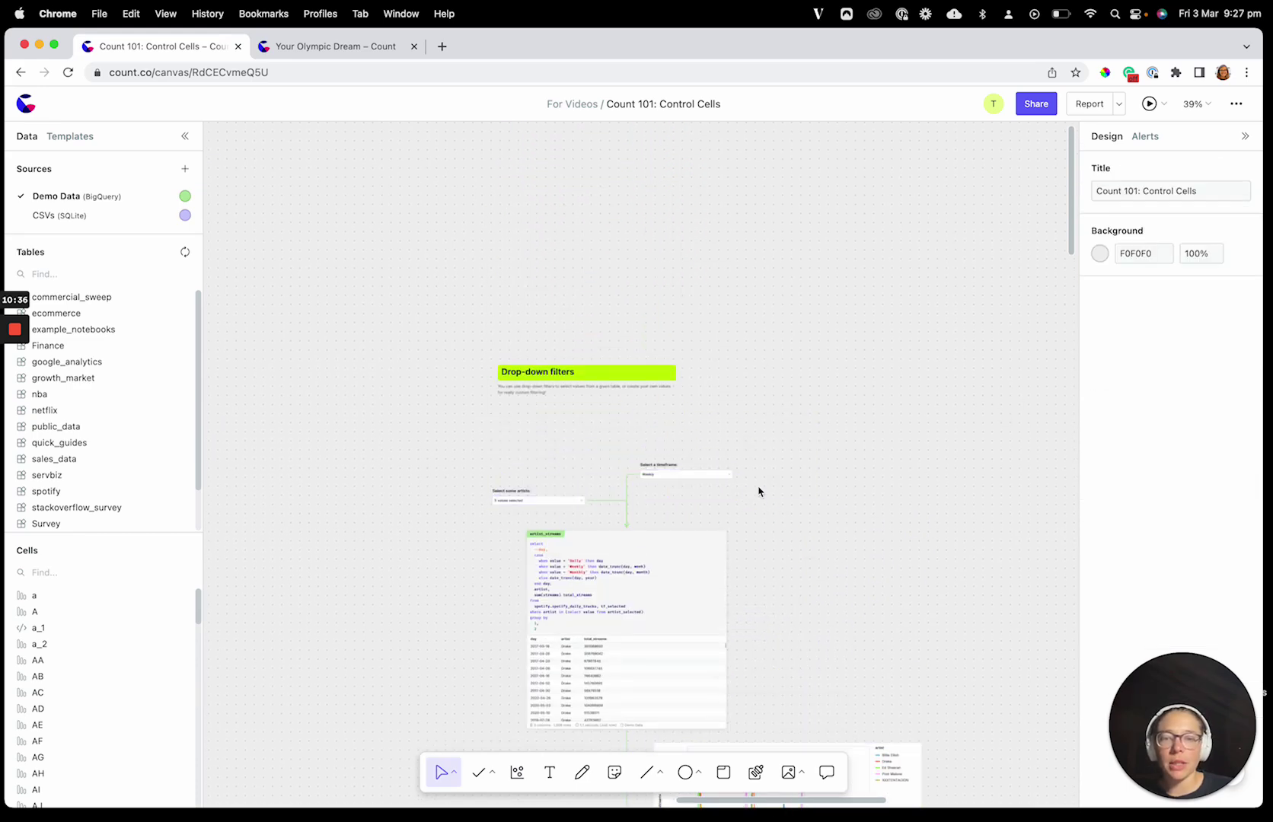
pyautogui.click(730, 476)
pyautogui.moveTo(734, 476); pyautogui.dragTo(690, 482)
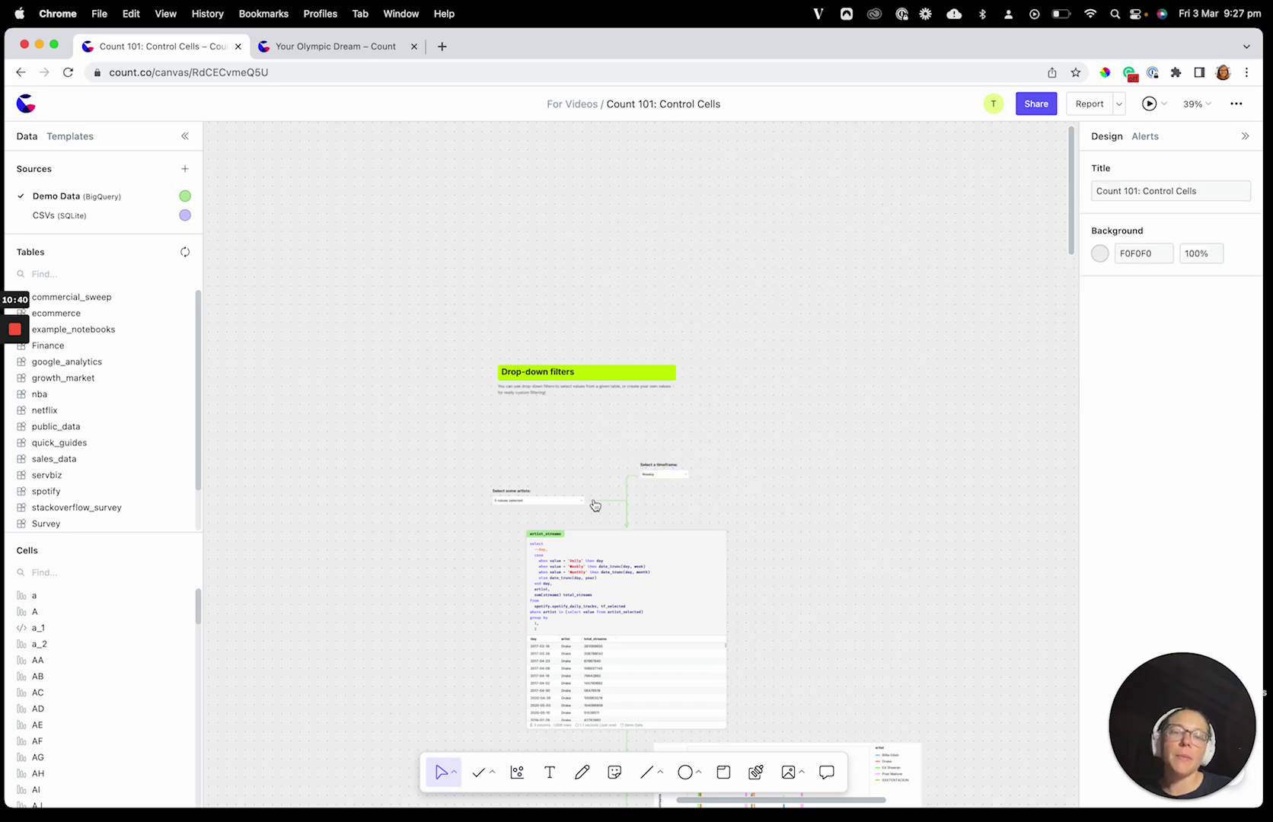
# Look over the canvas sections, from the Your Olympic Dream report and control types to the date range, drop-down and input examples
pyautogui.scroll(-2, 557, 485)
pyautogui.scroll(-5, 557, 485)
pyautogui.hscroll(-5, 557, 485)
pyautogui.hscroll(-1, 557, 485)
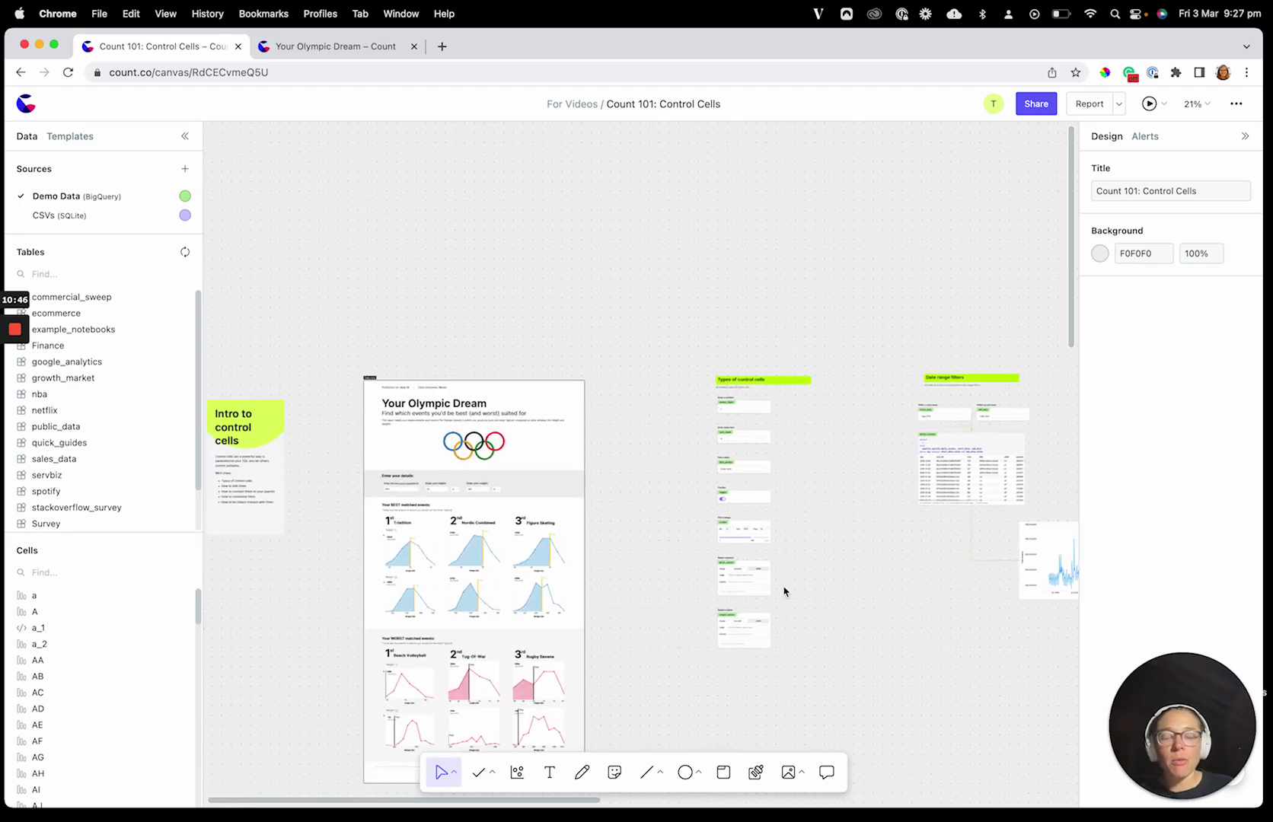
pyautogui.scroll(-1, 784, 589)
pyautogui.hscroll(10, 837, 581)
pyautogui.hscroll(15, 966, 478)
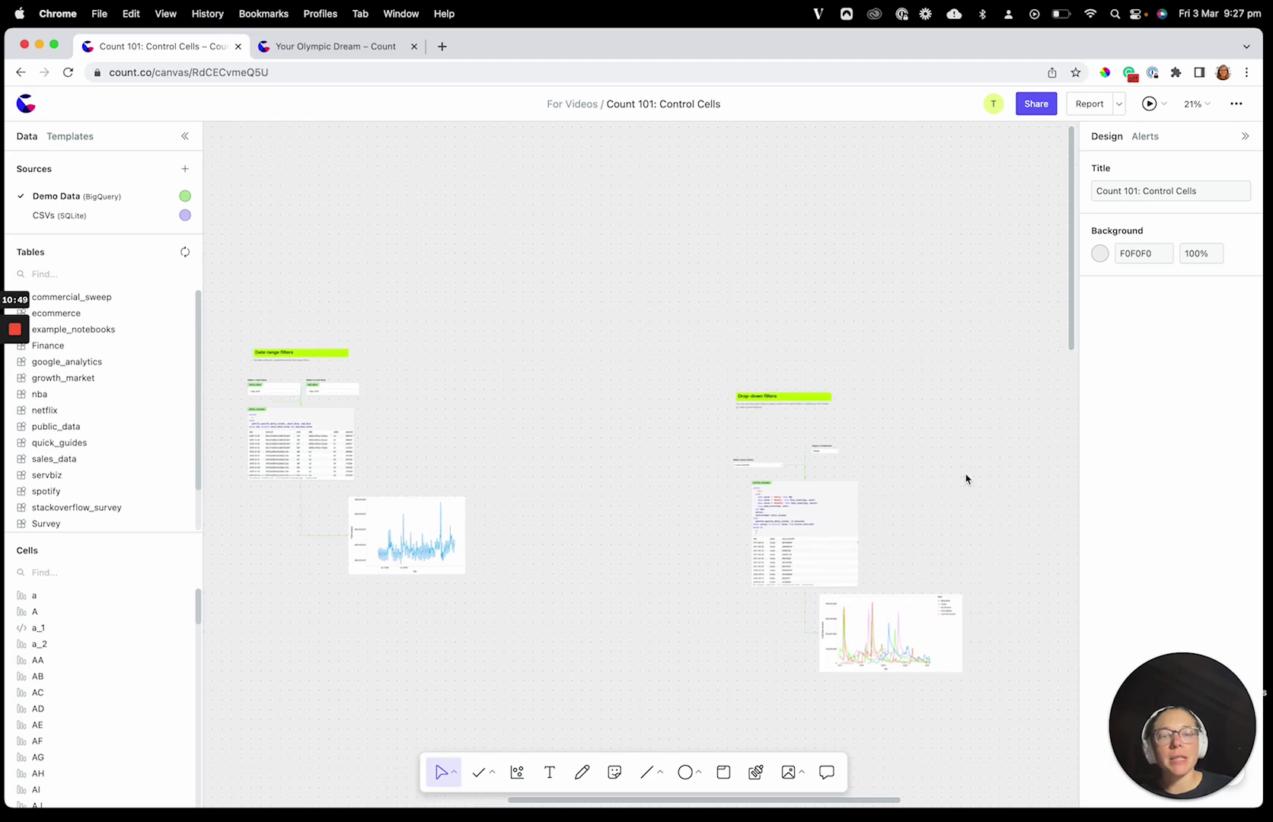
pyautogui.hscroll(-7, 966, 479)
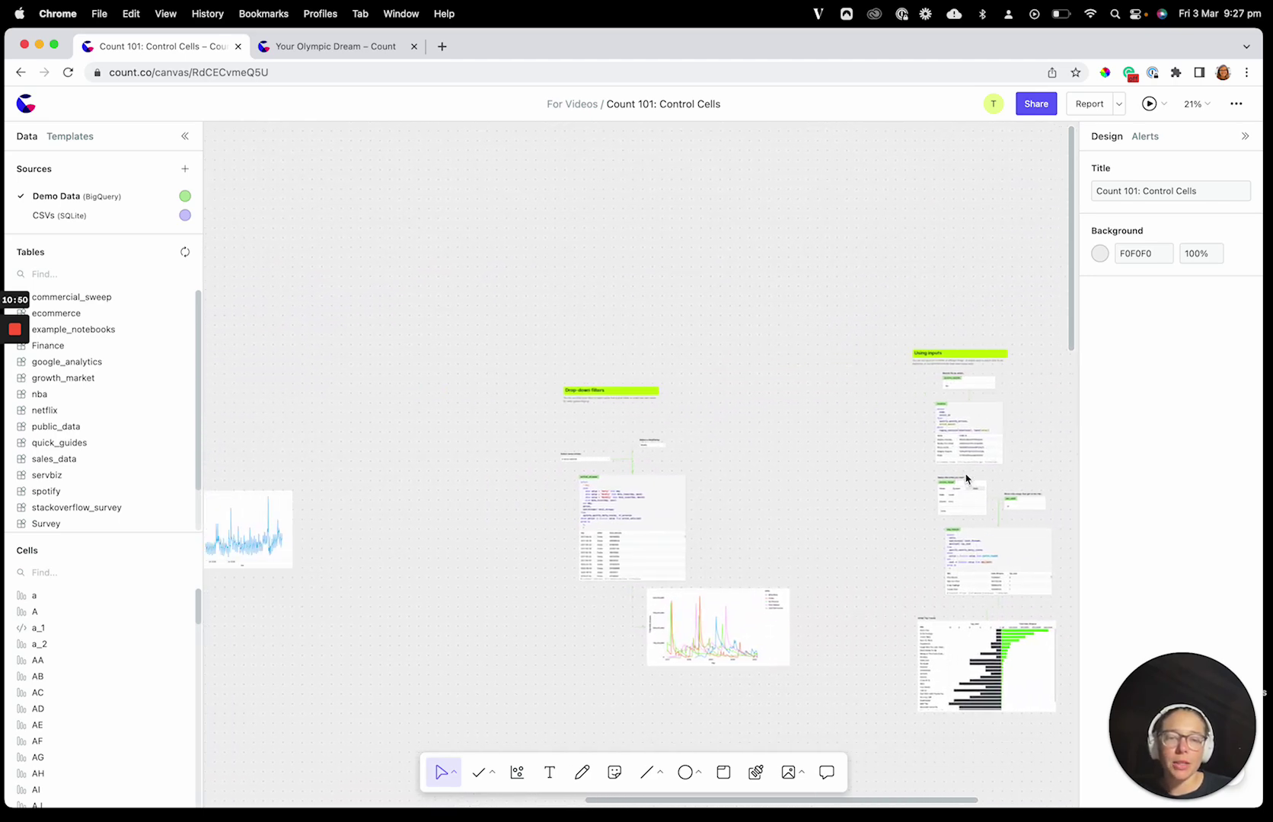
pyautogui.scroll(5, 644, 430)
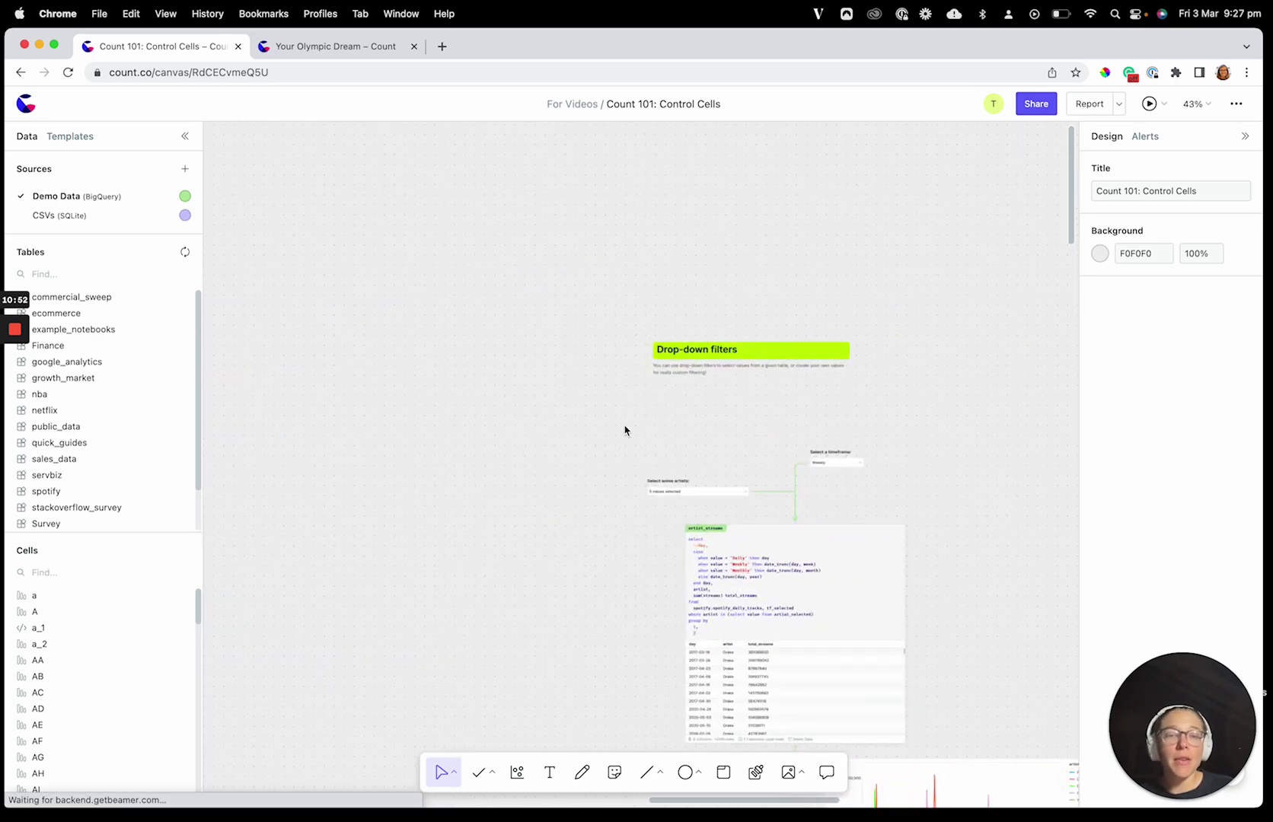
pyautogui.scroll(-5, 625, 429)
pyautogui.hscroll(2, 626, 429)
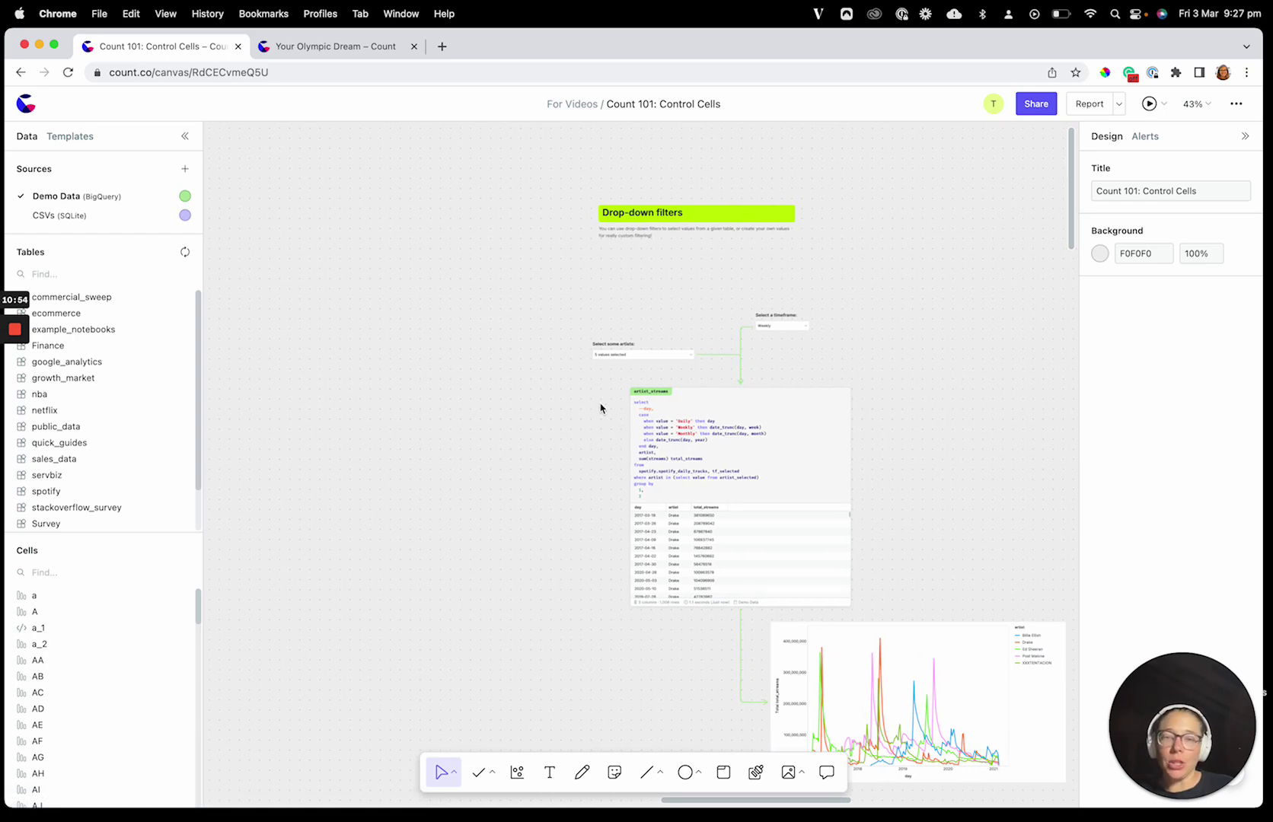